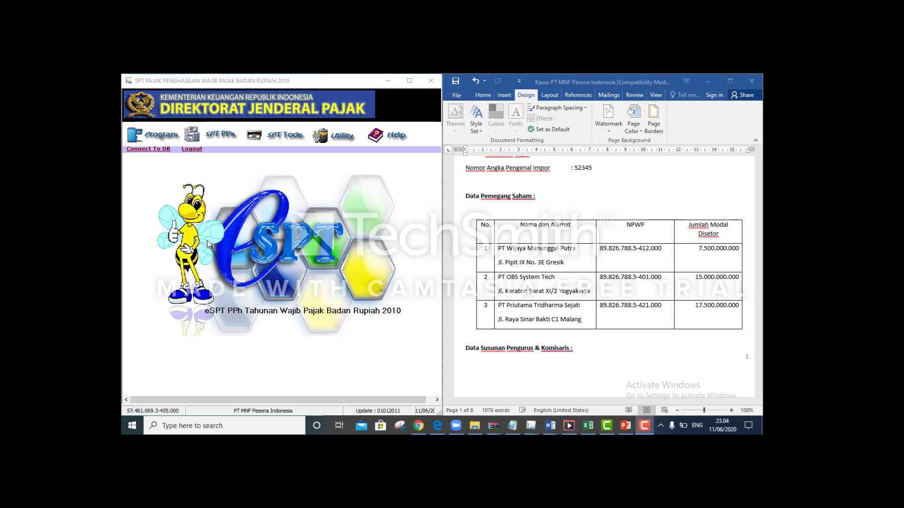
Create a new SPT PPh Badan for tax year 2018, correction 0, and confirm its creation
{"action": "left_click", "coordinate": [161, 136]}
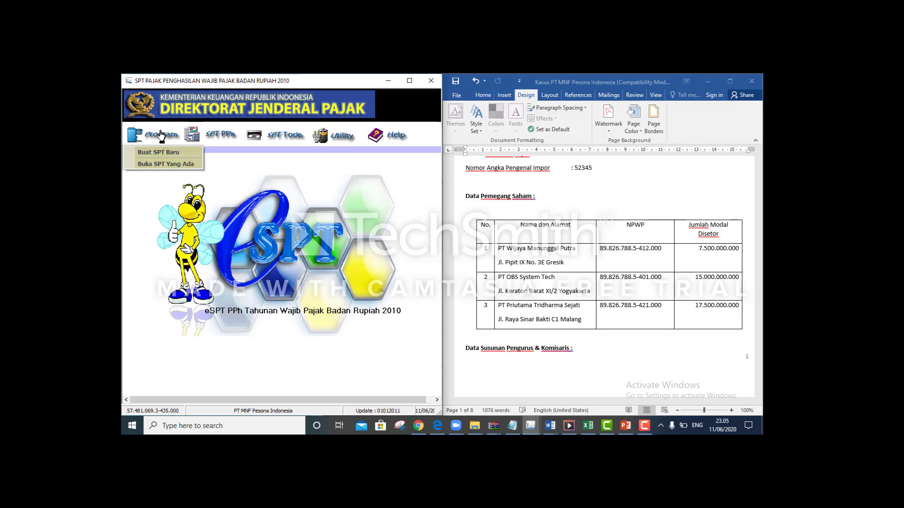
{"action": "left_click", "coordinate": [174, 151]}
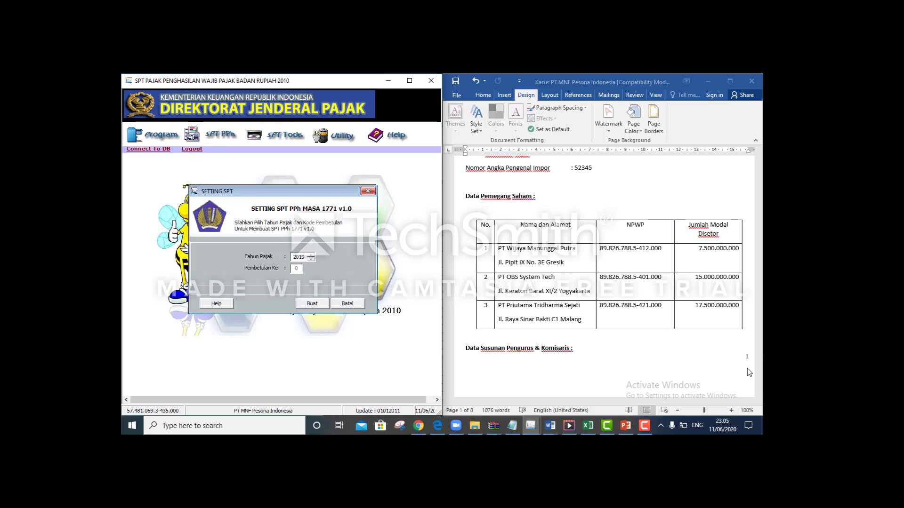
{"action": "left_click", "coordinate": [715, 326]}
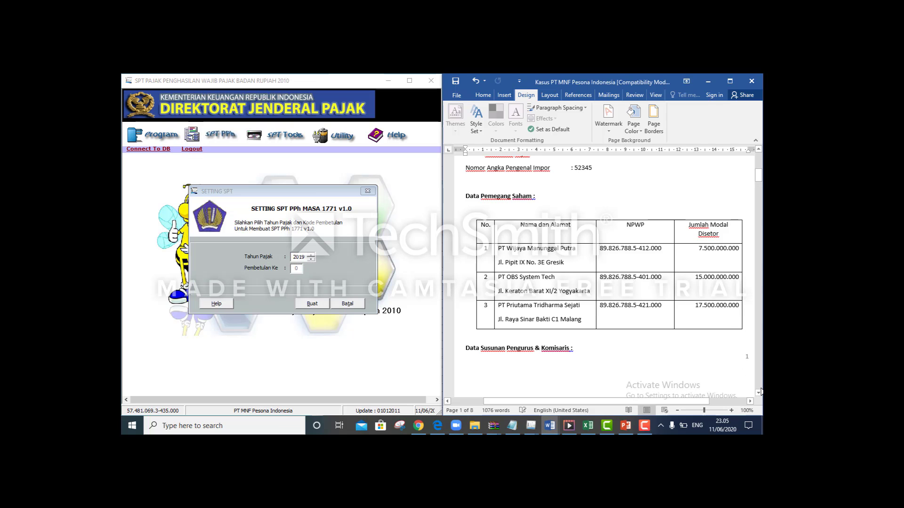
{"action": "left_click_drag", "start_coordinate": [758, 176], "coordinate": [758, 159]}
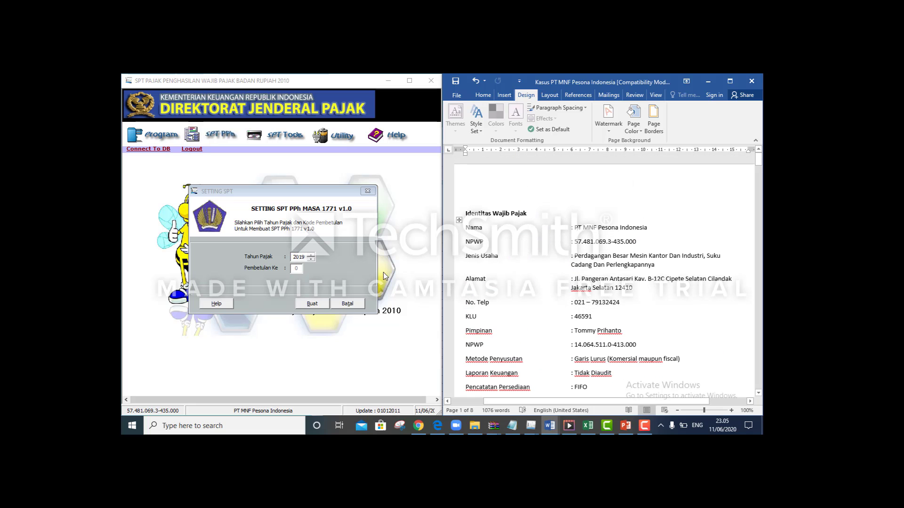
{"action": "left_click", "coordinate": [312, 259]}
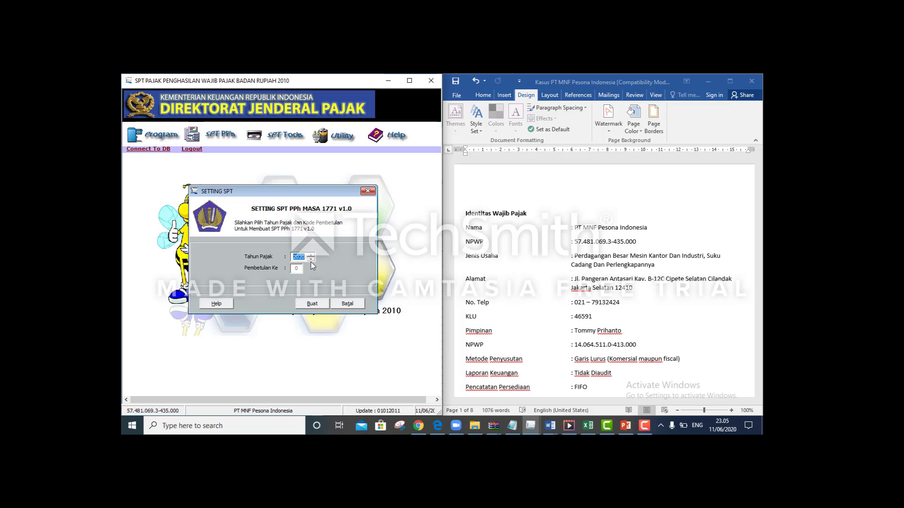
{"action": "left_click", "coordinate": [312, 303]}
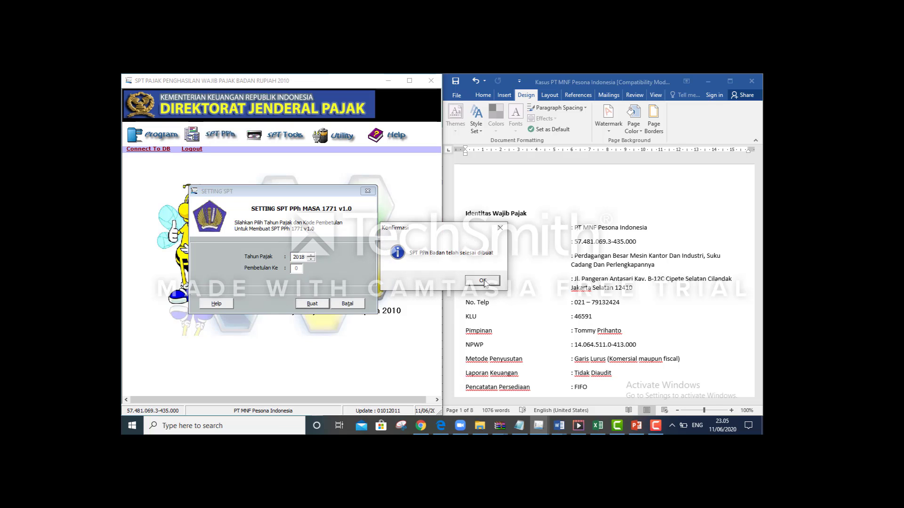
{"action": "left_click", "coordinate": [482, 281]}
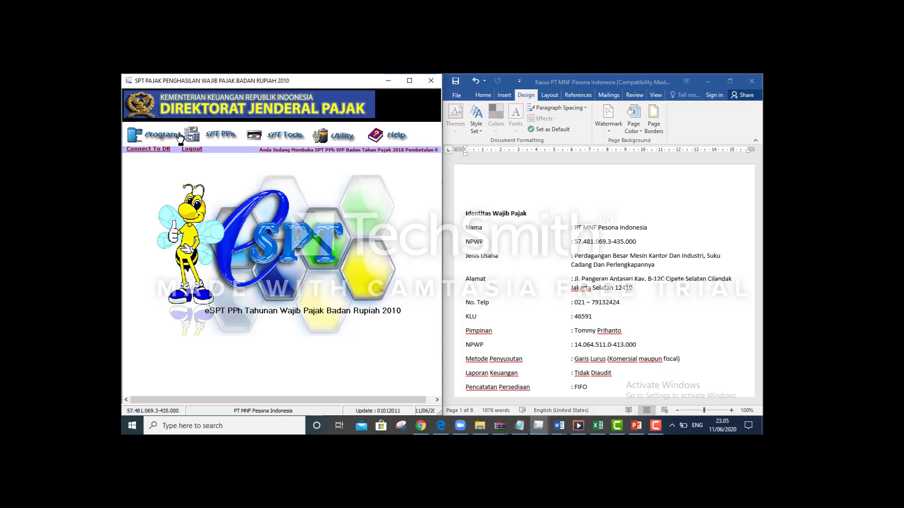
Open the Transkrip Kutipan Elemen Laporan Keuangan form from the SPT PPh menu
{"action": "left_click", "coordinate": [220, 137]}
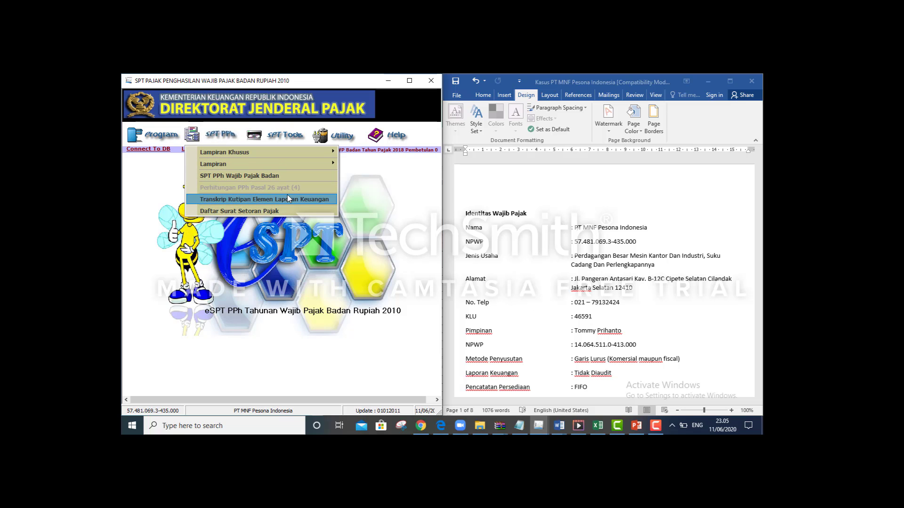
{"action": "left_click", "coordinate": [239, 202]}
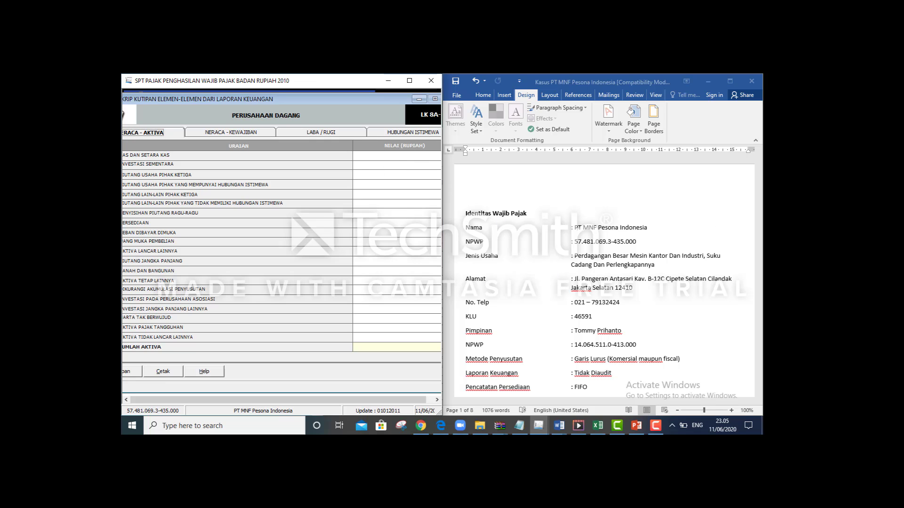
{"action": "left_click", "coordinate": [746, 195]}
{"action": "mouse_move", "coordinate": [758, 159]}
{"action": "left_mouse_down"}
{"action": "mouse_move", "coordinate": [760, 180]}
{"action": "mouse_move", "coordinate": [758, 159]}
{"action": "left_mouse_up"}
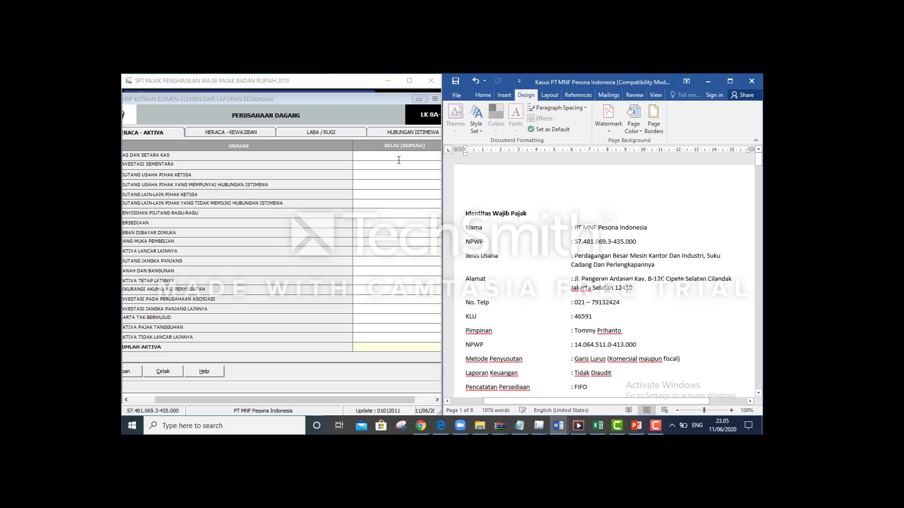
{"action": "left_click_drag", "start_coordinate": [316, 97], "coordinate": [342, 99]}
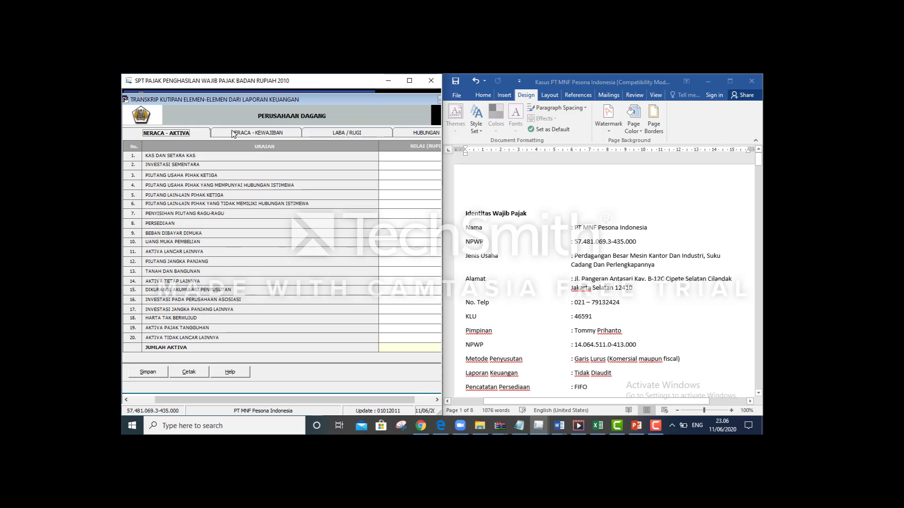
{"action": "left_click", "coordinate": [249, 133]}
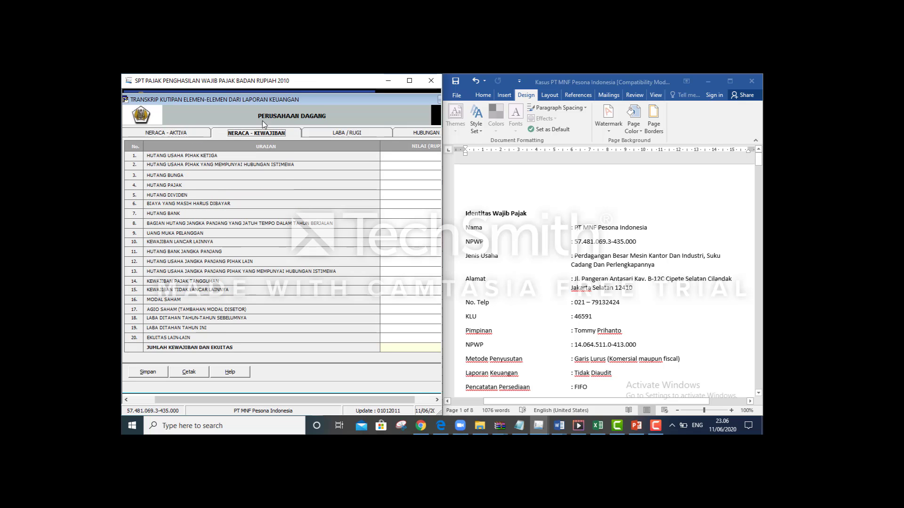
{"action": "left_click", "coordinate": [340, 135]}
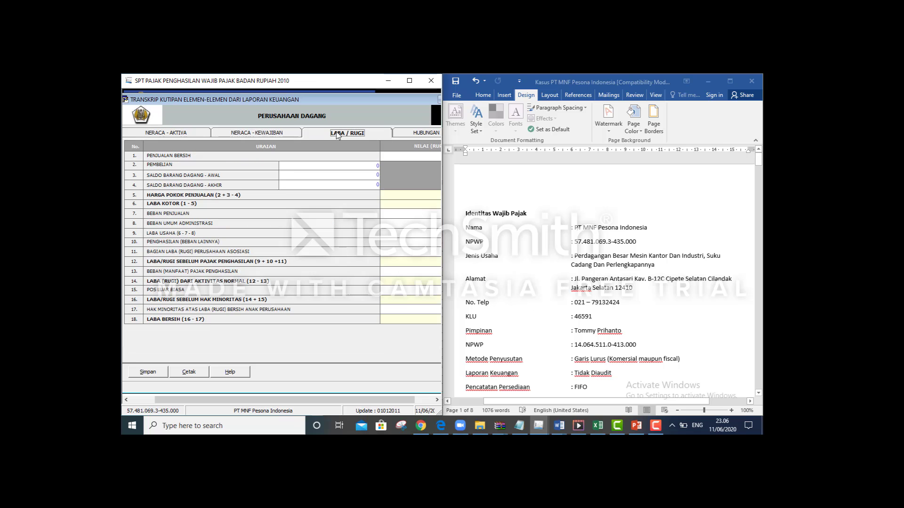
{"action": "left_click", "coordinate": [417, 134]}
{"action": "left_click_drag", "start_coordinate": [368, 98], "coordinate": [395, 97]}
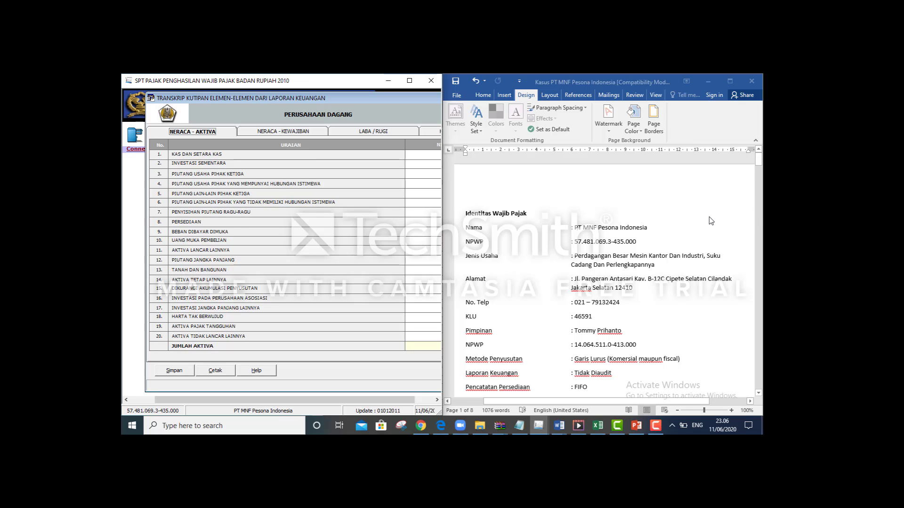
{"action": "left_click_drag", "start_coordinate": [759, 166], "coordinate": [759, 346]}
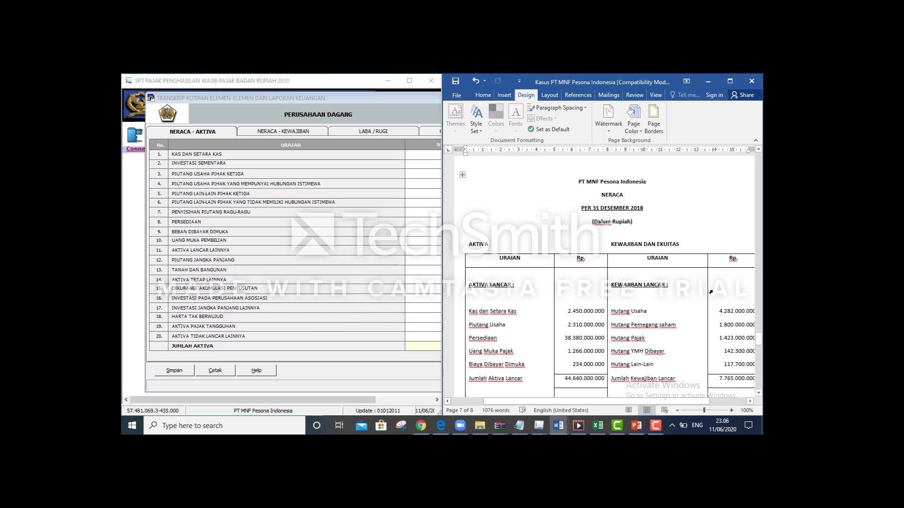
Scroll Word to page 7's 31 December 2018 Neraca, then bring the Excel workbook forward
{"action": "left_click_drag", "start_coordinate": [759, 340], "coordinate": [760, 354]}
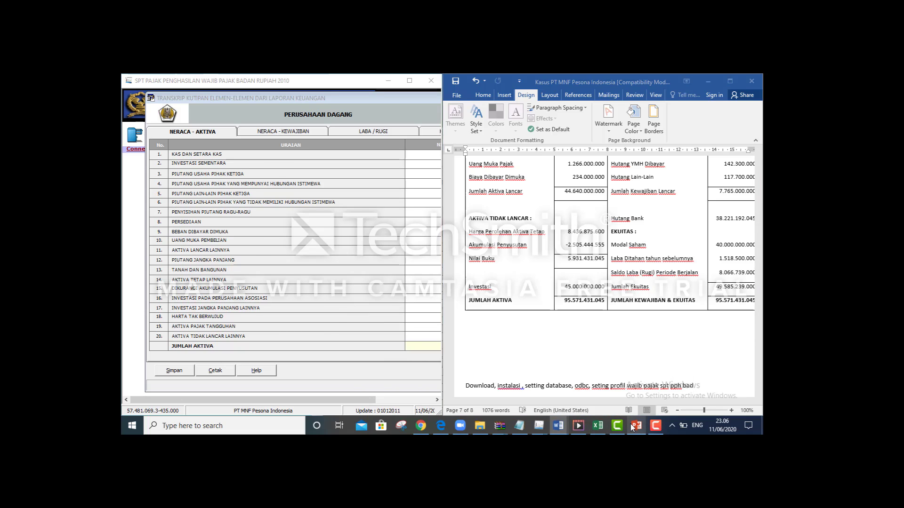
{"action": "key", "text": "alt+Tab"}
{"action": "key", "text": "Tab"}
{"action": "key", "text": "Left"}
{"action": "key", "text": "Left"}
{"action": "key", "text": "Down"}
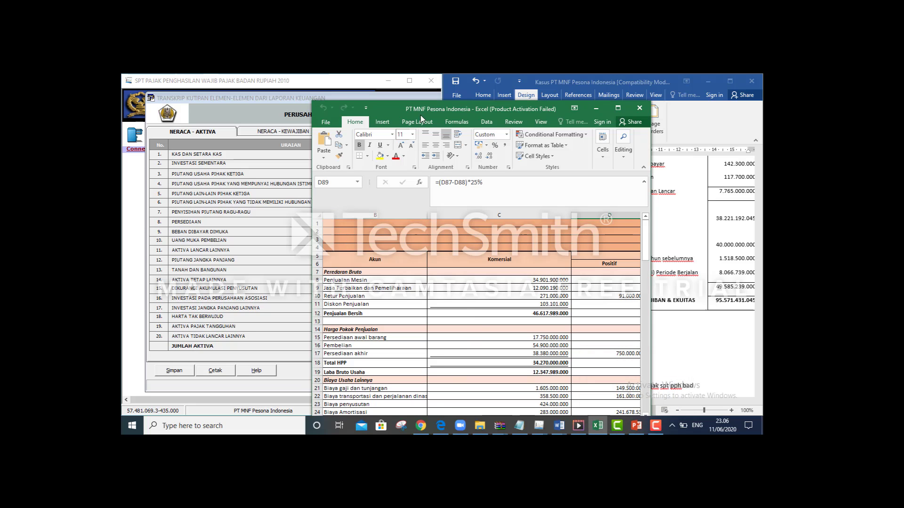
Place the Excel workbook beside the tax form and look over the current sheet
{"action": "left_click_drag", "start_coordinate": [434, 104], "coordinate": [565, 81]}
{"action": "left_click", "coordinate": [737, 278]}
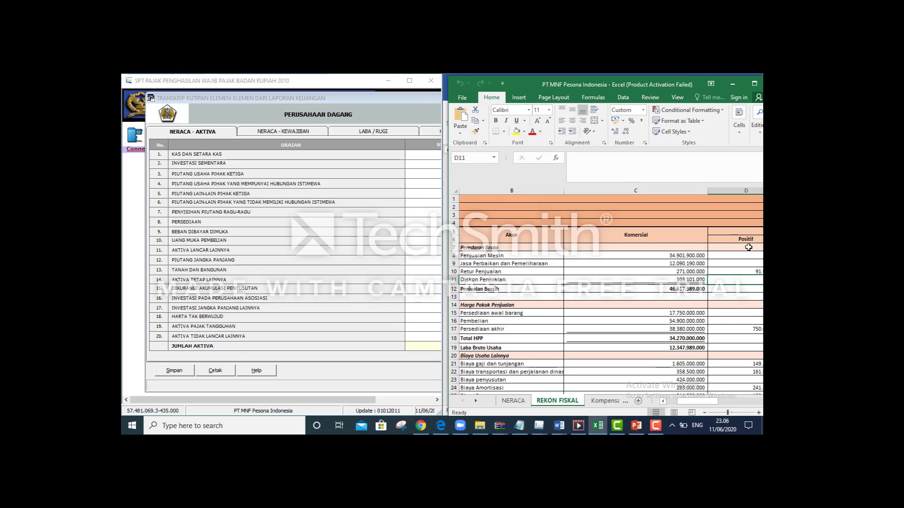
{"action": "left_click", "coordinate": [728, 245]}
{"action": "mouse_move", "coordinate": [699, 401]}
{"action": "left_mouse_down"}
{"action": "mouse_move", "coordinate": [718, 399]}
{"action": "mouse_move", "coordinate": [698, 397]}
{"action": "left_mouse_up"}
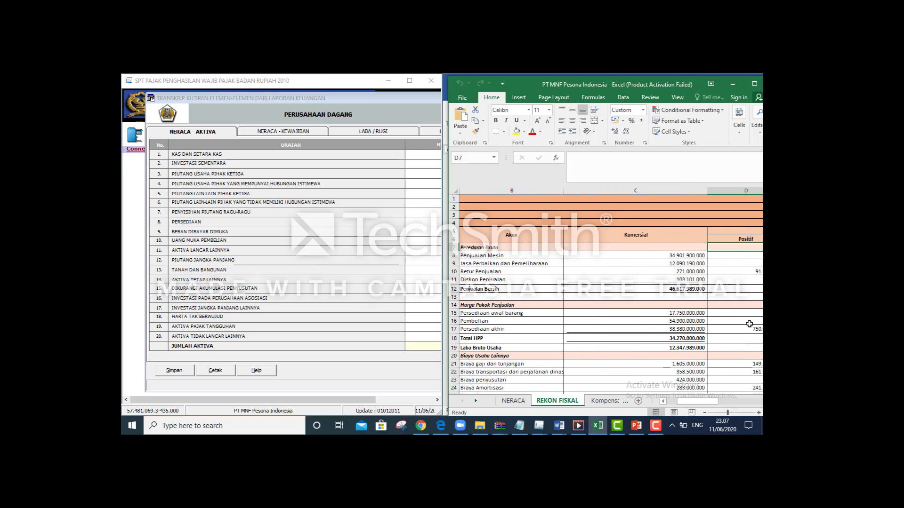
{"action": "left_click", "coordinate": [663, 401]}
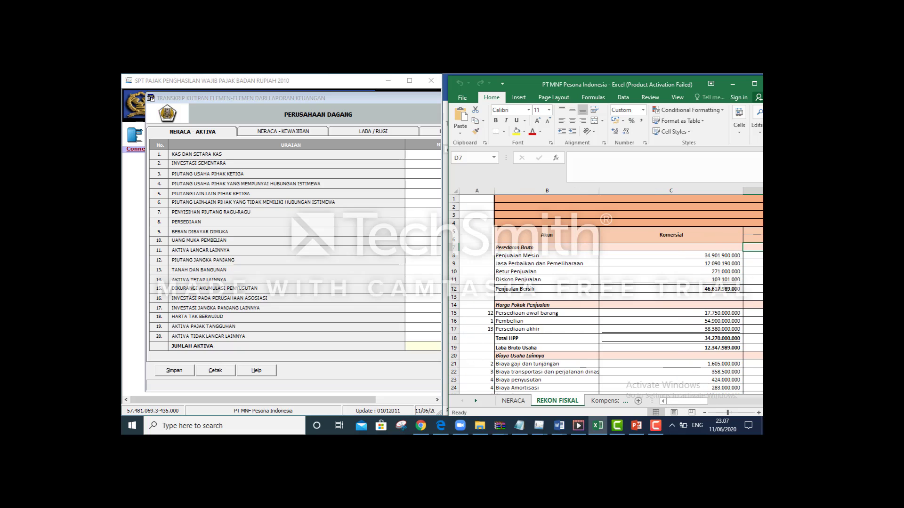
{"action": "key", "text": "Up"}
{"action": "key", "text": "Up"}
{"action": "key", "text": "Up"}
{"action": "key", "text": "Up"}
{"action": "key", "text": "Up"}
{"action": "key", "text": "Up"}
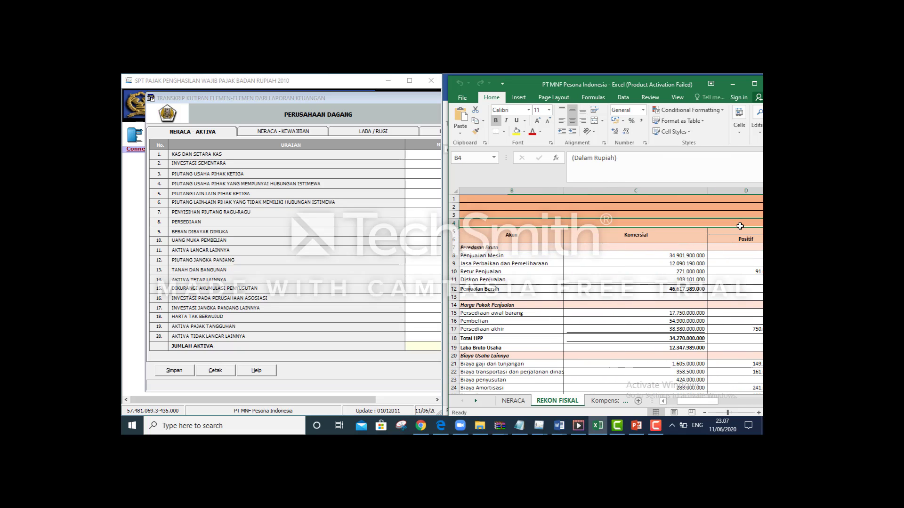
{"action": "key", "text": "Right"}
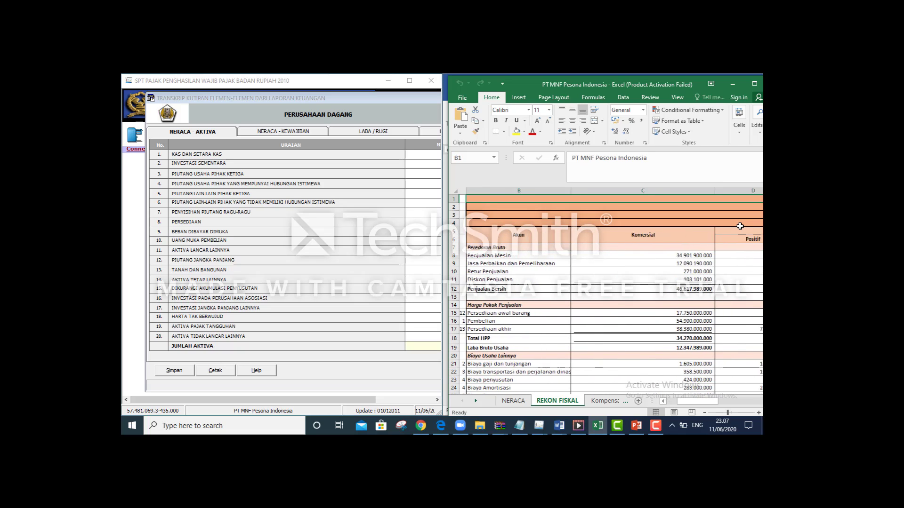
Copy the Kas dan Setara Kas amount 2.450.000.000 from the NERACA sheet
{"action": "left_click", "coordinate": [513, 401]}
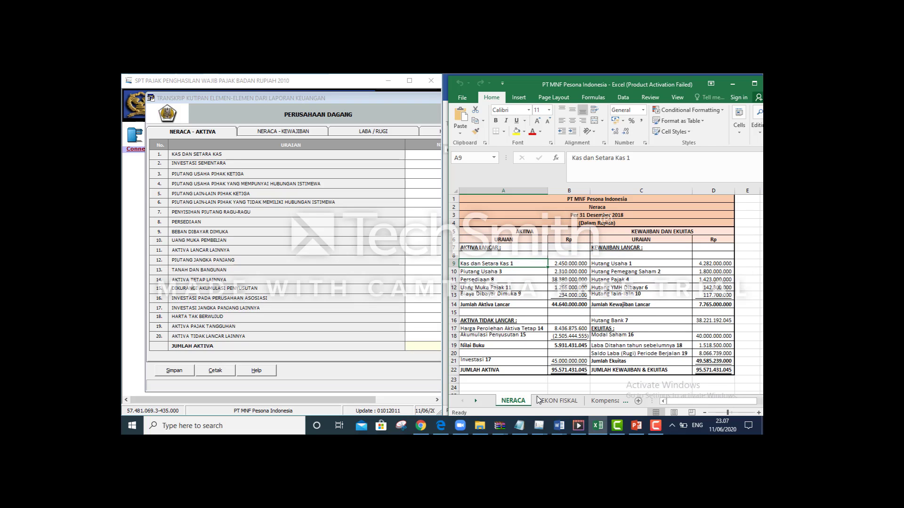
{"action": "left_click", "coordinate": [558, 263]}
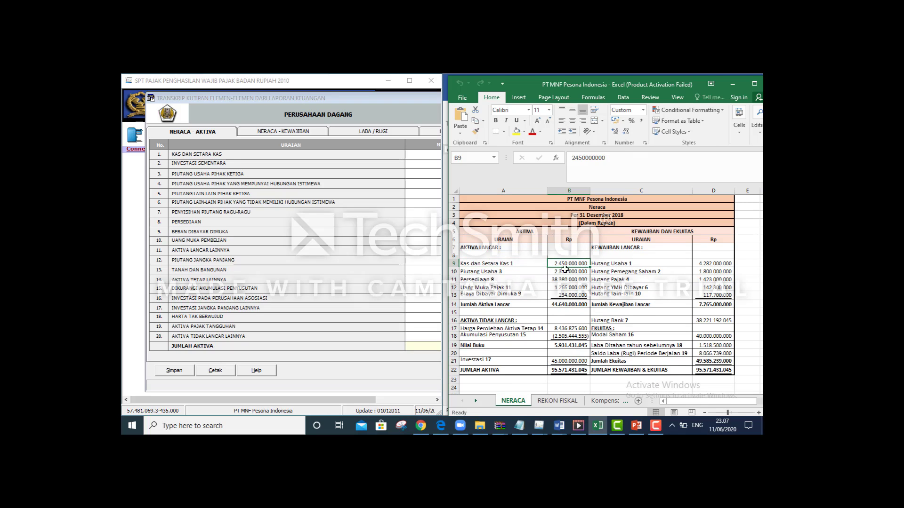
{"action": "key", "text": "ctrl+c"}
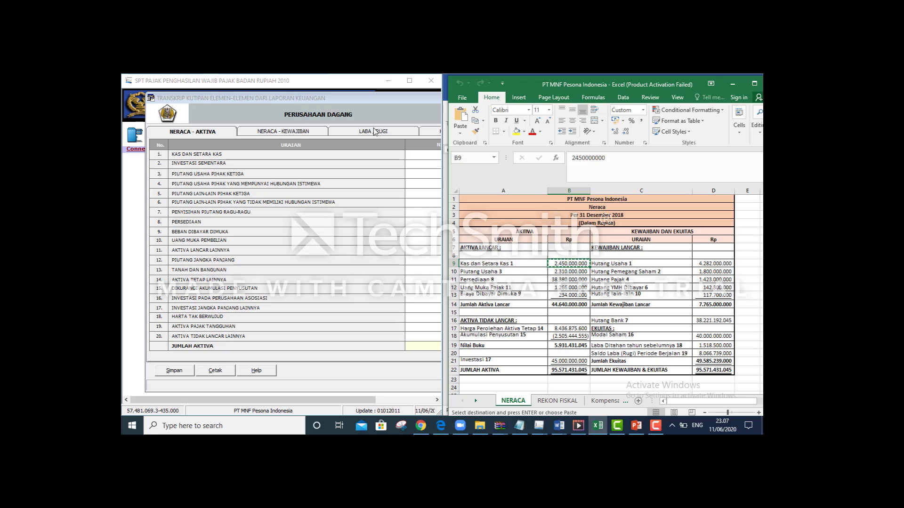
Match NERACA's cash 2.450.000.000, Piutang Usaha and Persediaan amounts to the form's asset rows
{"action": "left_click", "coordinate": [413, 155]}
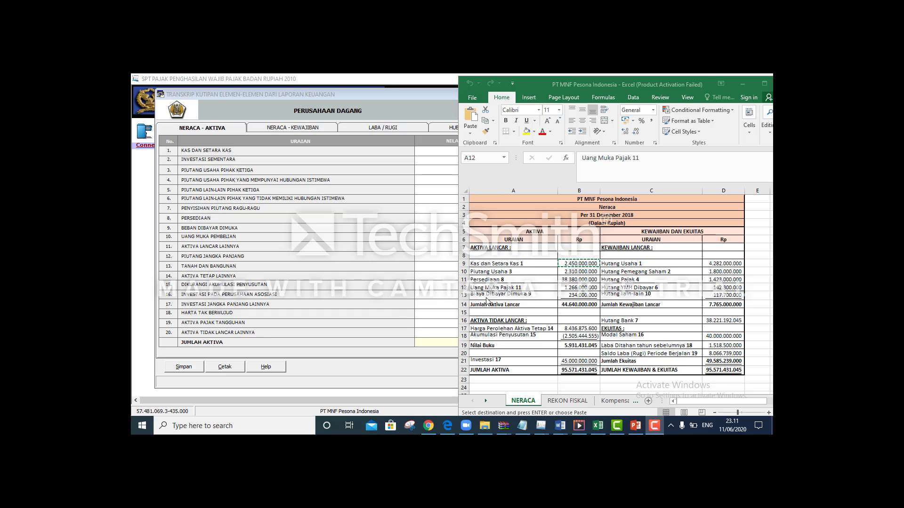
{"action": "left_click", "coordinate": [568, 264]}
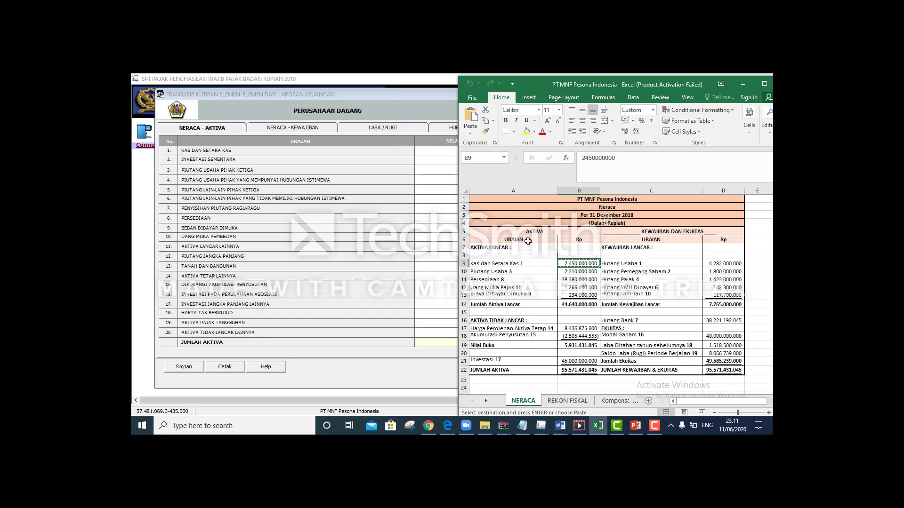
{"action": "left_click", "coordinate": [538, 271]}
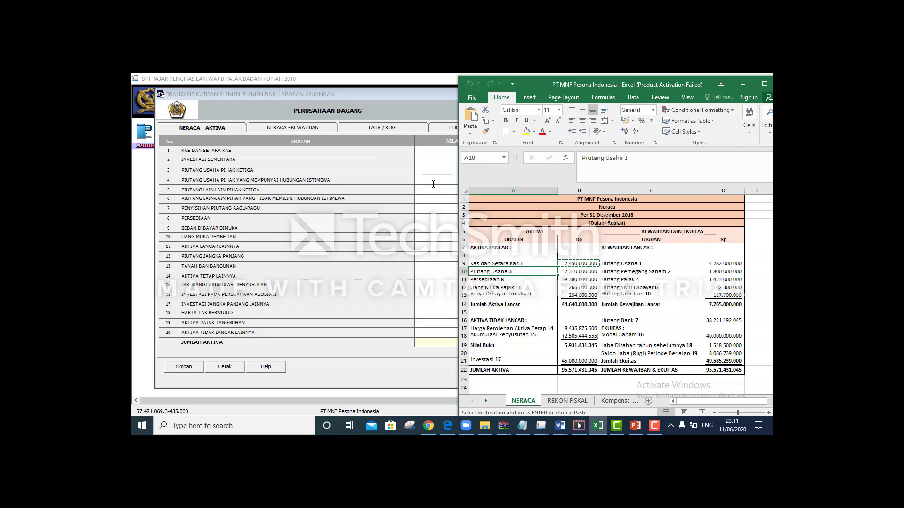
{"action": "left_click", "coordinate": [428, 166]}
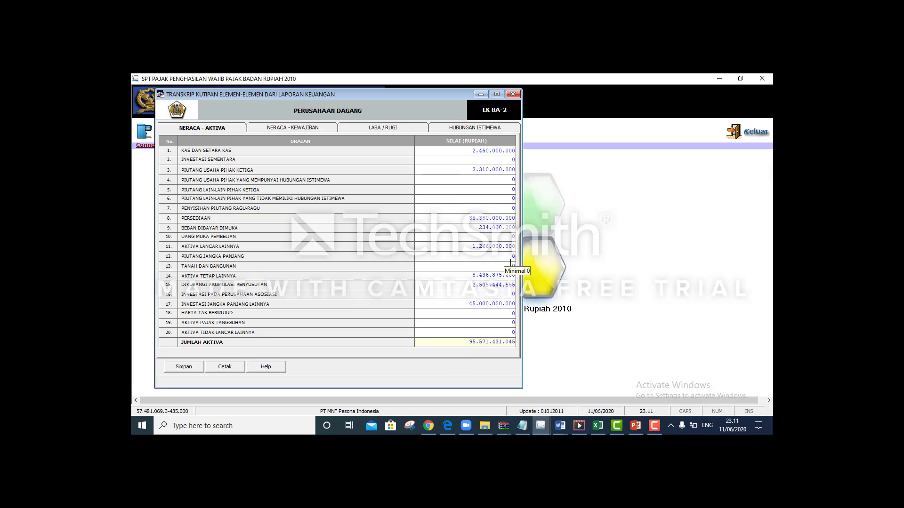
{"action": "key", "text": "alt+Tab"}
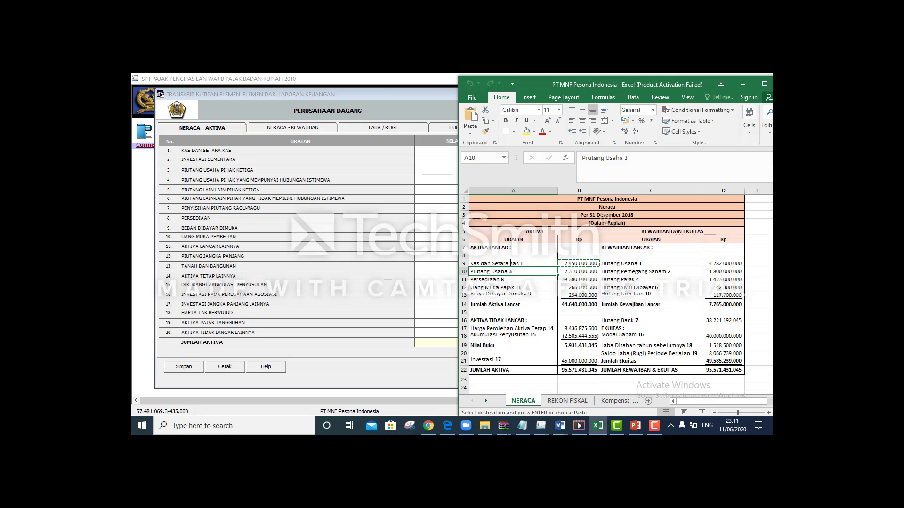
{"action": "key", "text": "Down"}
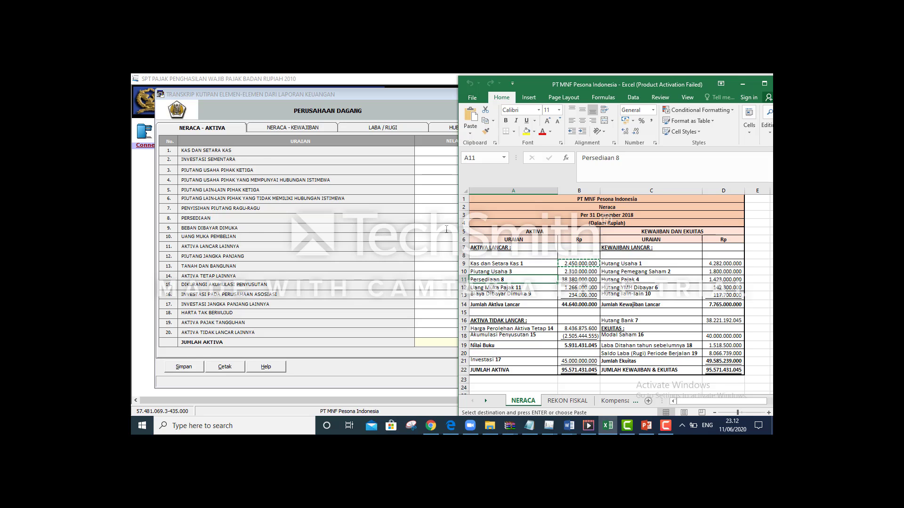
Compare each Neraca - Aktiva value against Excel's NERACA, confirming the 95.571.431.045 total
{"action": "left_click", "coordinate": [446, 229]}
{"action": "key", "text": "alt+Tab"}
{"action": "key", "text": "alt+Tab"}
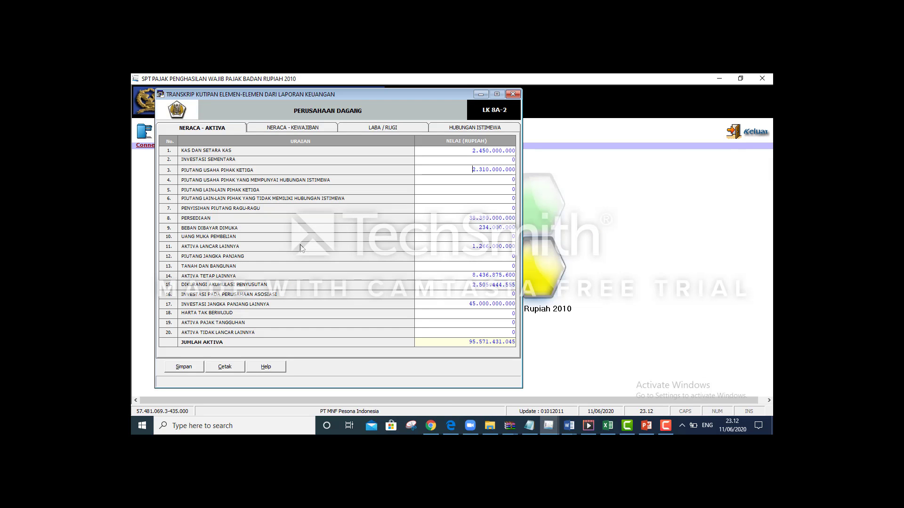
{"action": "key", "text": "alt+Tab"}
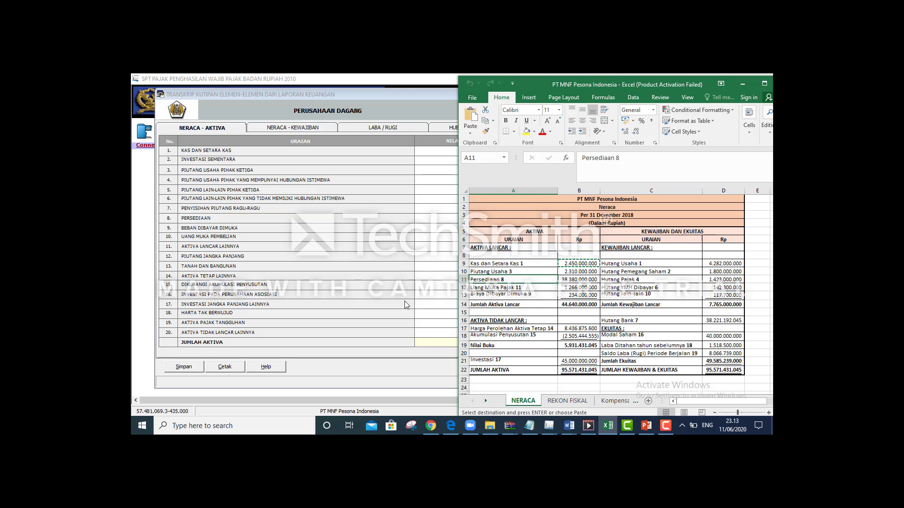
{"action": "key", "text": "alt+Tab"}
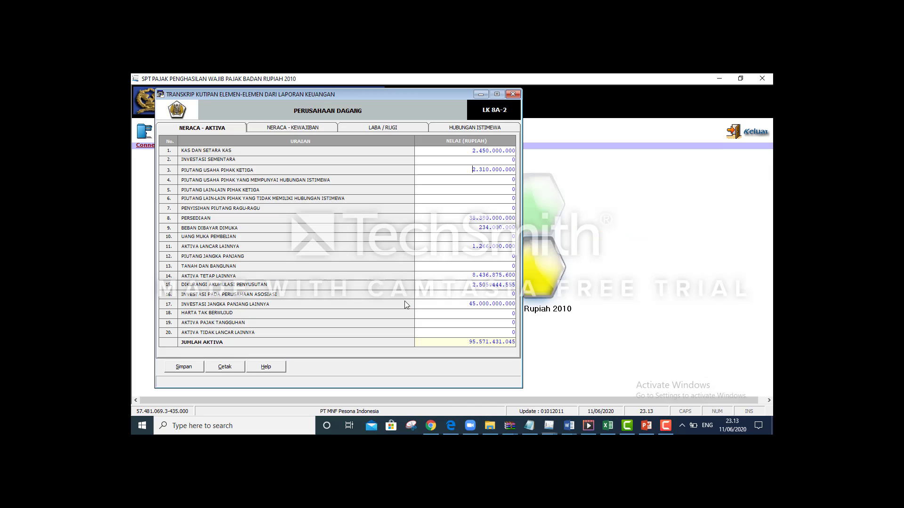
{"action": "key", "text": "alt+Tab"}
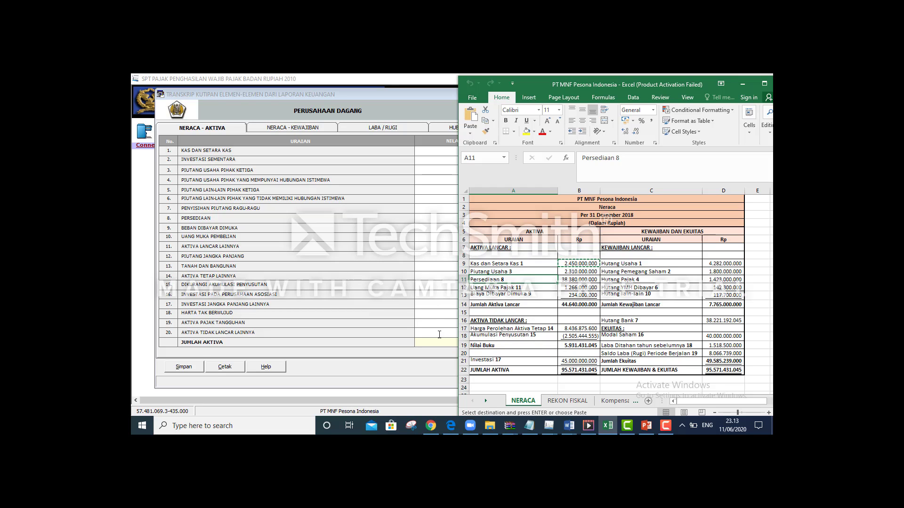
{"action": "left_click", "coordinate": [457, 307]}
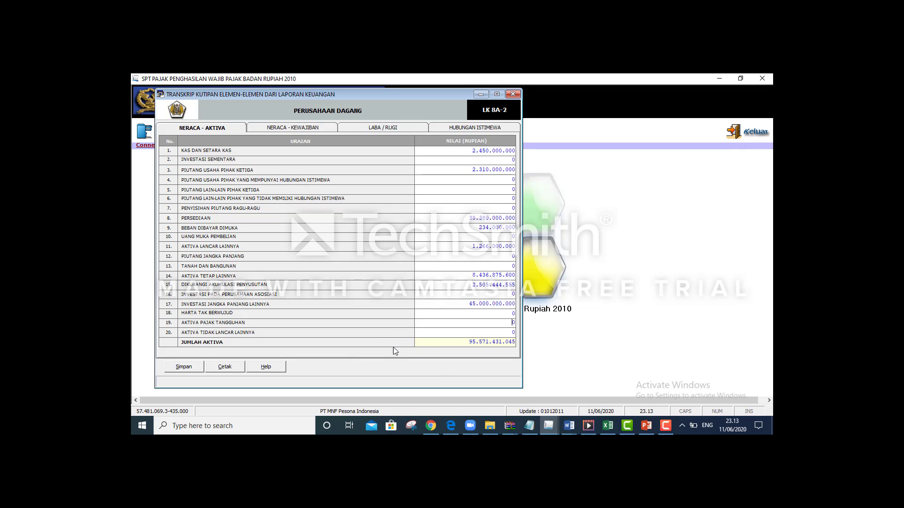
{"action": "key", "text": "alt+Tab"}
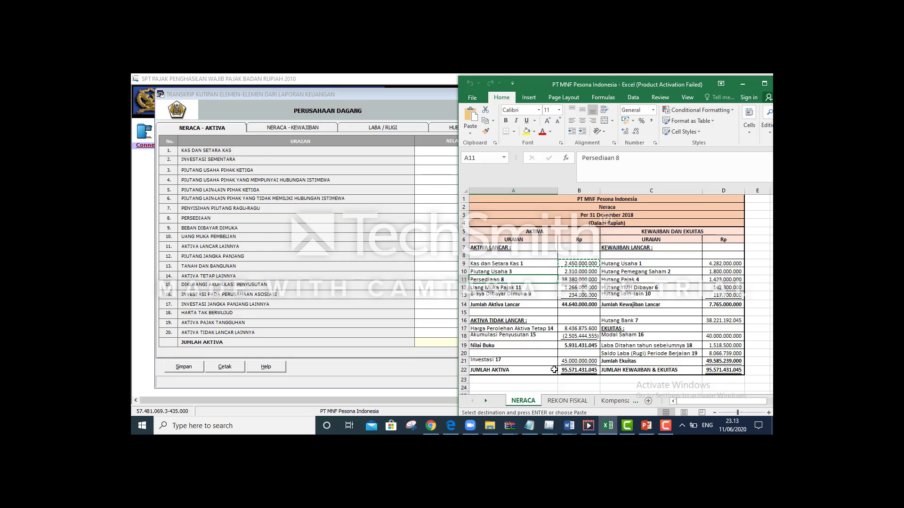
{"action": "key", "text": "alt+Tab"}
{"action": "key", "text": "alt+Tab"}
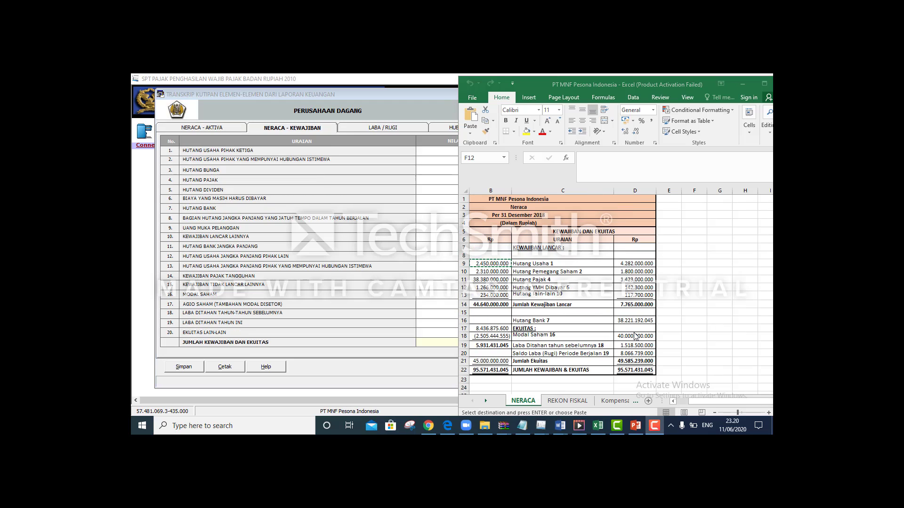
{"action": "left_click", "coordinate": [559, 265]}
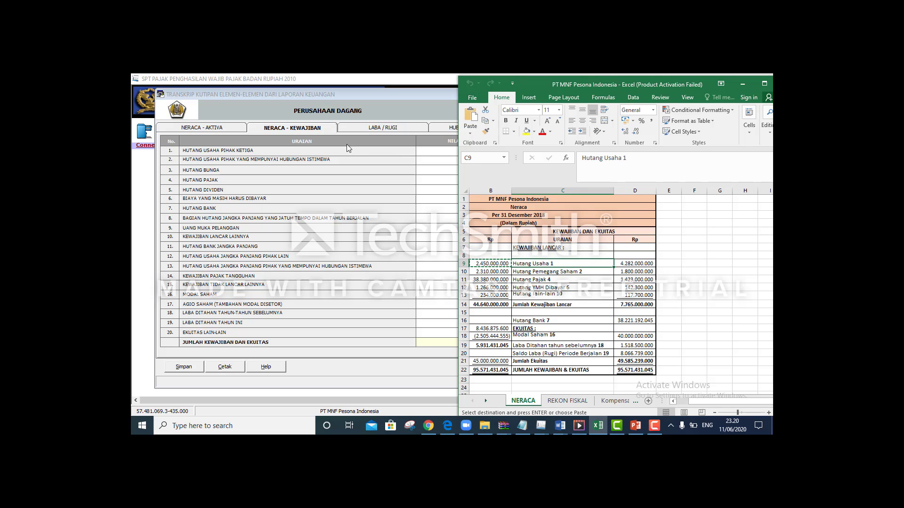
{"action": "left_click", "coordinate": [575, 273]}
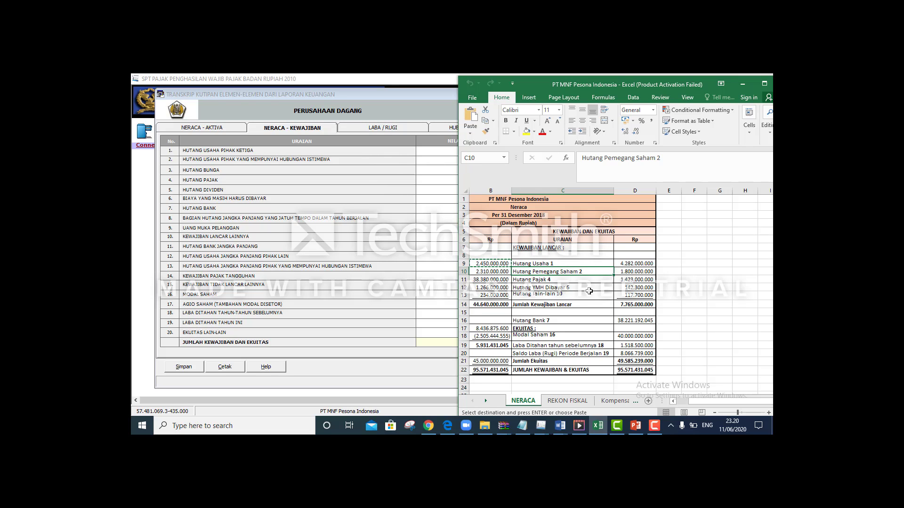
{"action": "left_click", "coordinate": [575, 282]}
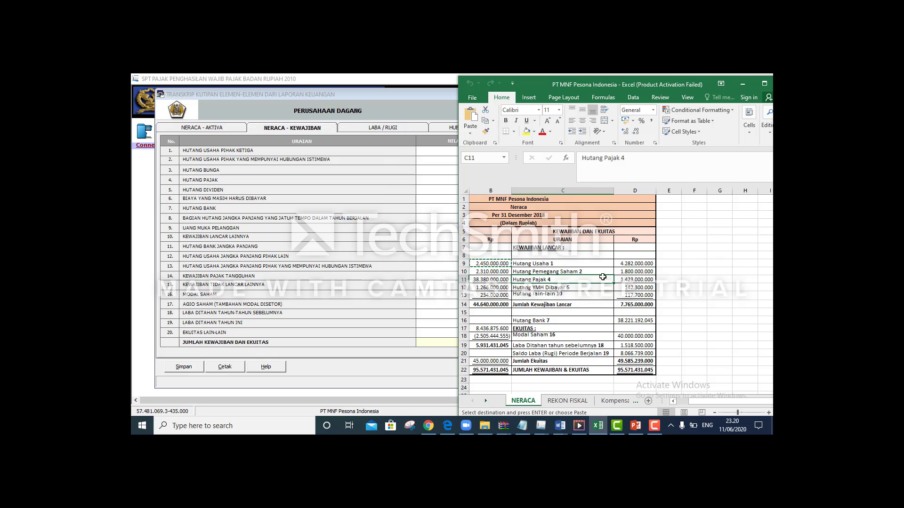
{"action": "left_click", "coordinate": [341, 187]}
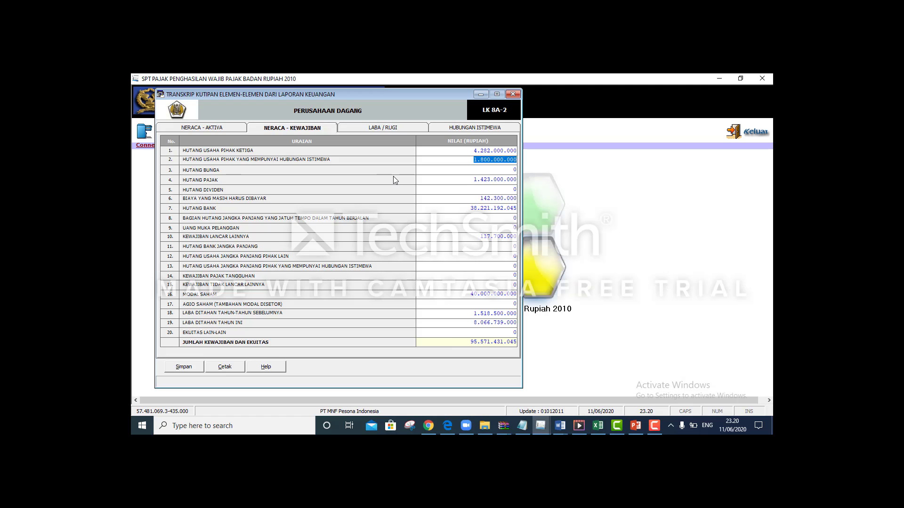
{"action": "key", "text": "alt+Tab"}
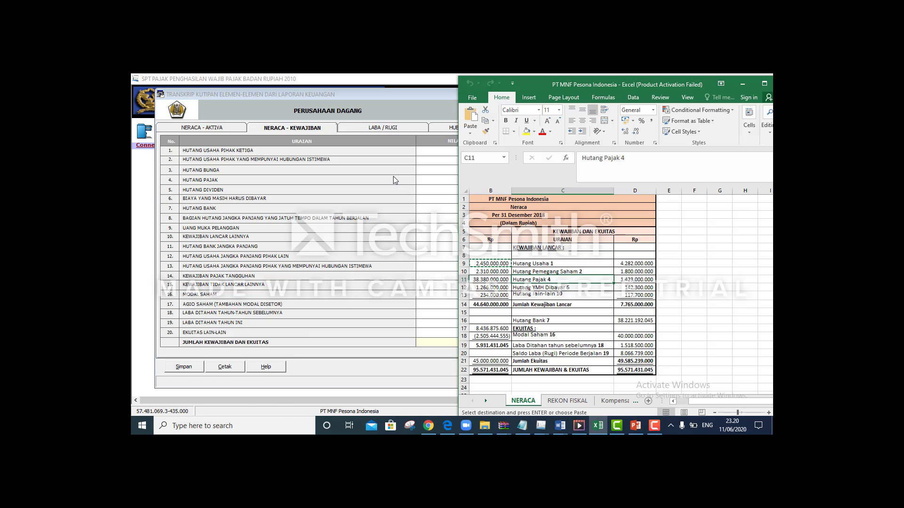
{"action": "left_click", "coordinate": [556, 287]}
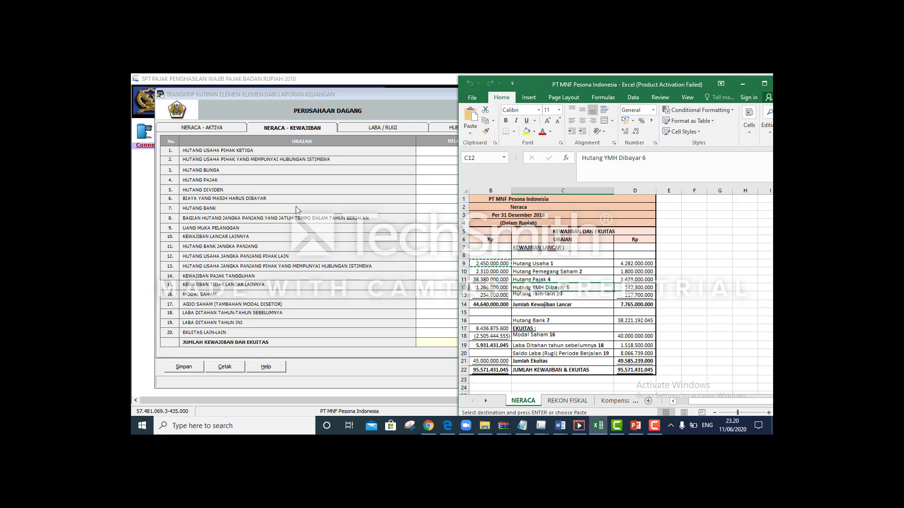
{"action": "left_click", "coordinate": [539, 294]}
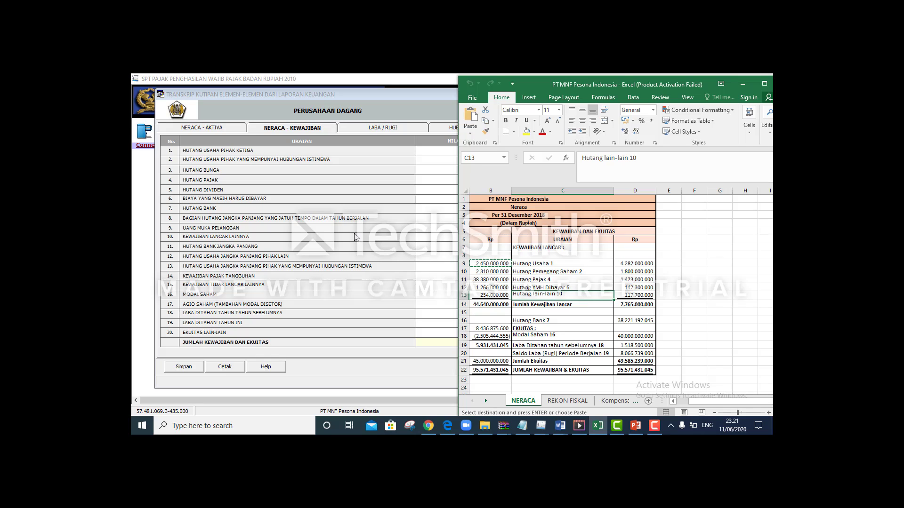
{"action": "left_click", "coordinate": [230, 232]}
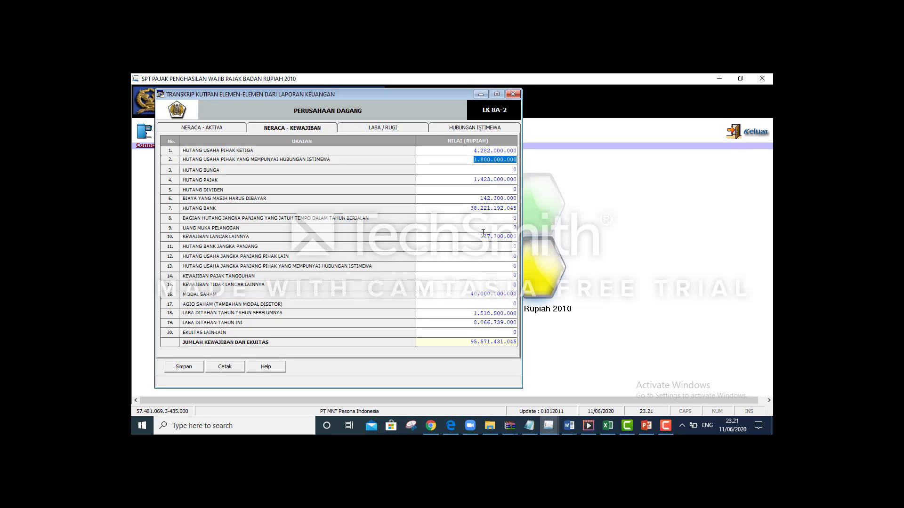
{"action": "key", "text": "alt+Tab"}
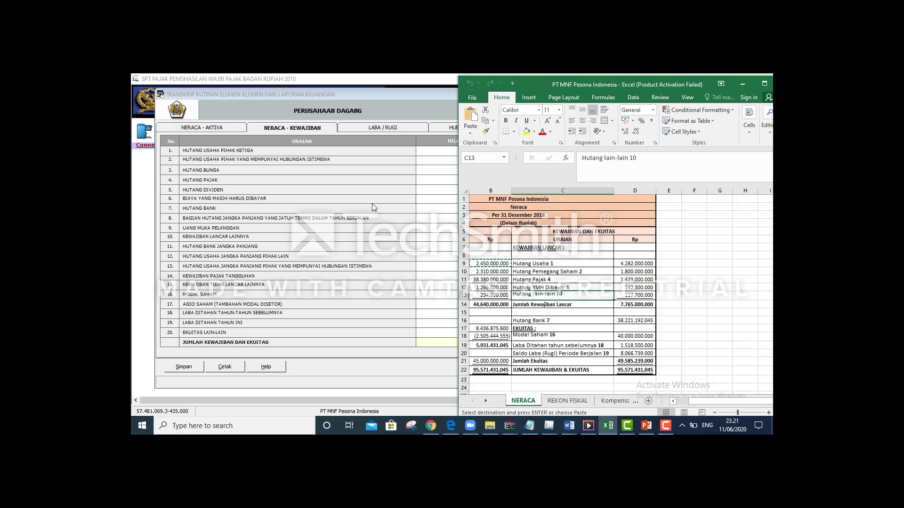
{"action": "left_click", "coordinate": [375, 203]}
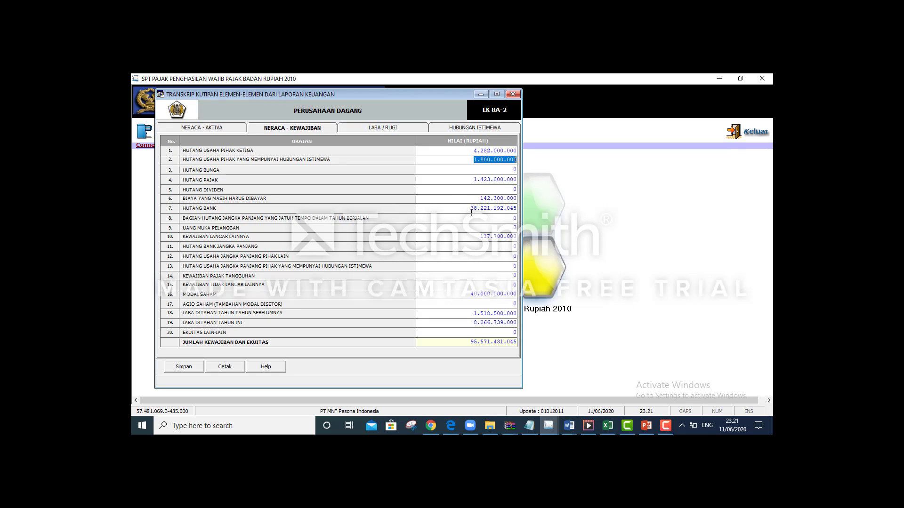
{"action": "key", "text": "alt+Tab"}
{"action": "key", "text": "alt+Tab"}
{"action": "key", "text": "alt+Tab"}
{"action": "key", "text": "alt+Tab"}
{"action": "key", "text": "alt+Tab"}
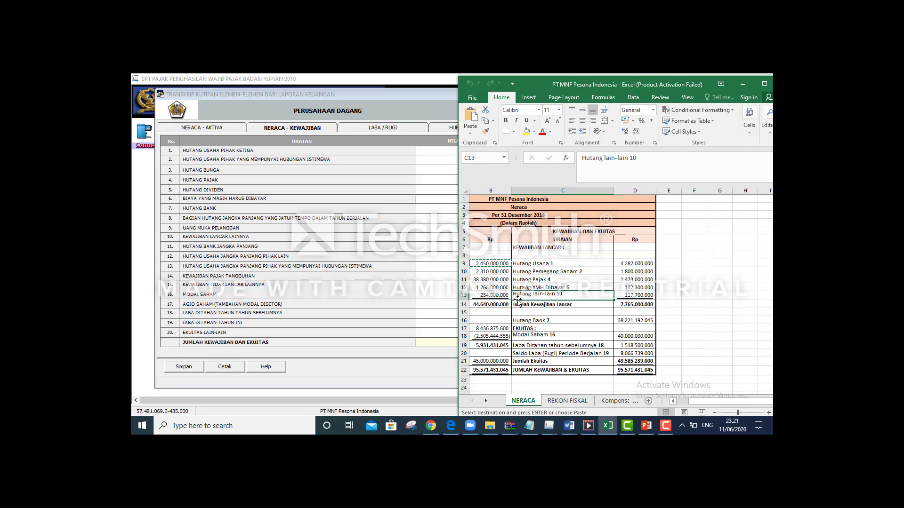
Check Excel's Modal Saham and current-period Saldo Laba lines against the form's Kewajiban values
{"action": "left_click", "coordinate": [610, 335]}
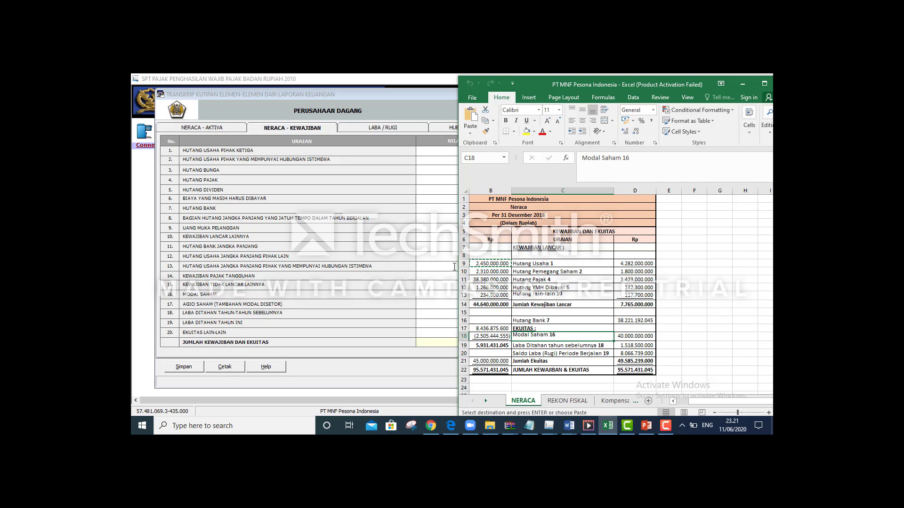
{"action": "key", "text": "alt+Tab"}
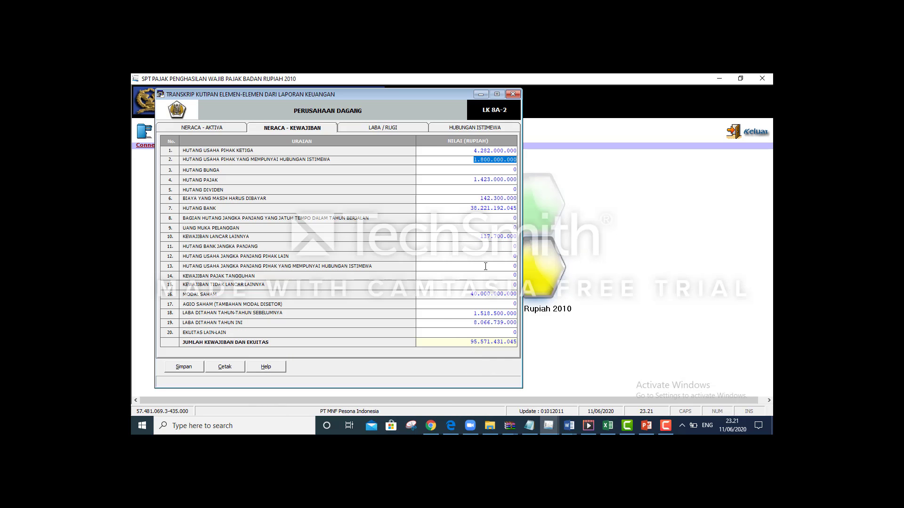
{"action": "key", "text": "alt+Tab"}
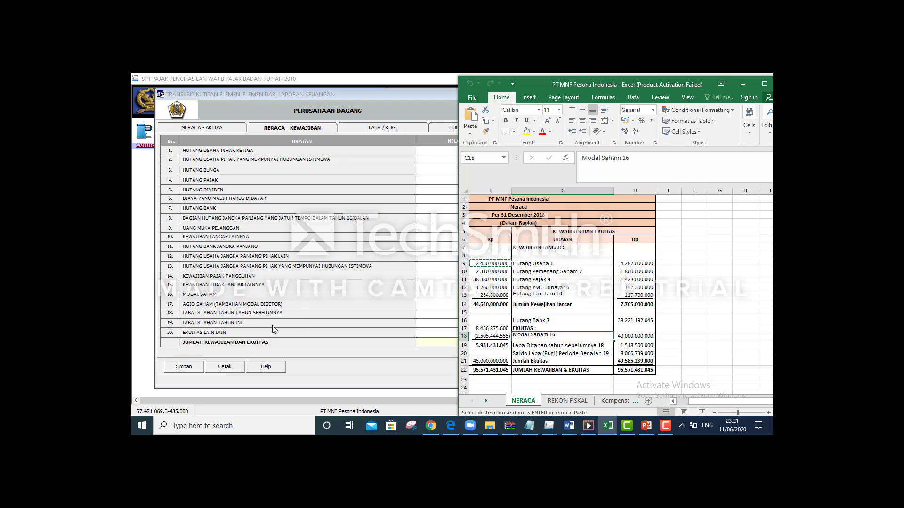
{"action": "left_click", "coordinate": [570, 354]}
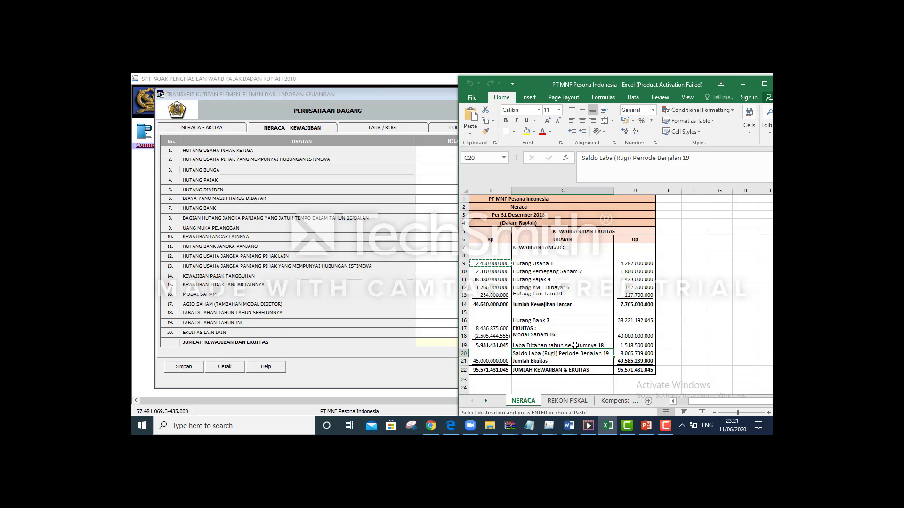
{"action": "key", "text": "alt+Tab"}
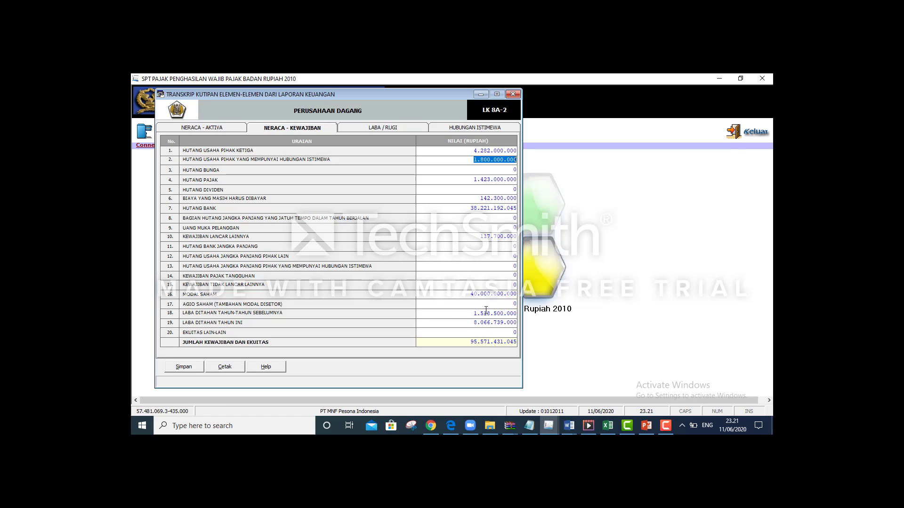
{"action": "key", "text": "alt+Tab"}
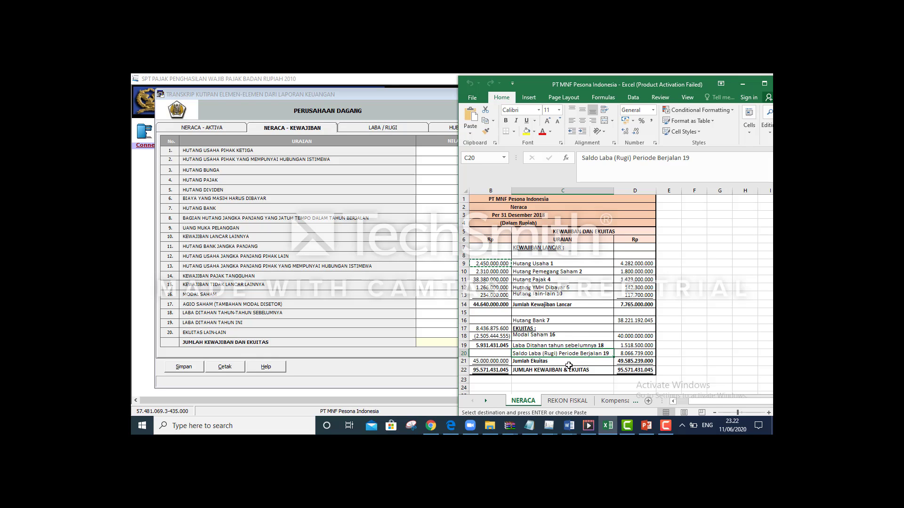
Verify the D22 total liabilities and equity of 95.571.431.045 and keep the tax form in front
{"action": "left_click", "coordinate": [624, 370]}
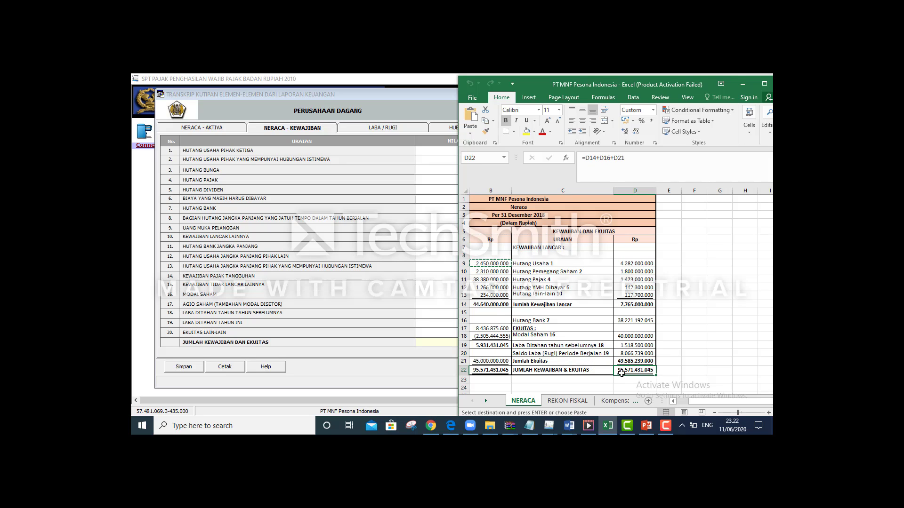
{"action": "left_click", "coordinate": [450, 353]}
{"action": "key", "text": "alt+Tab"}
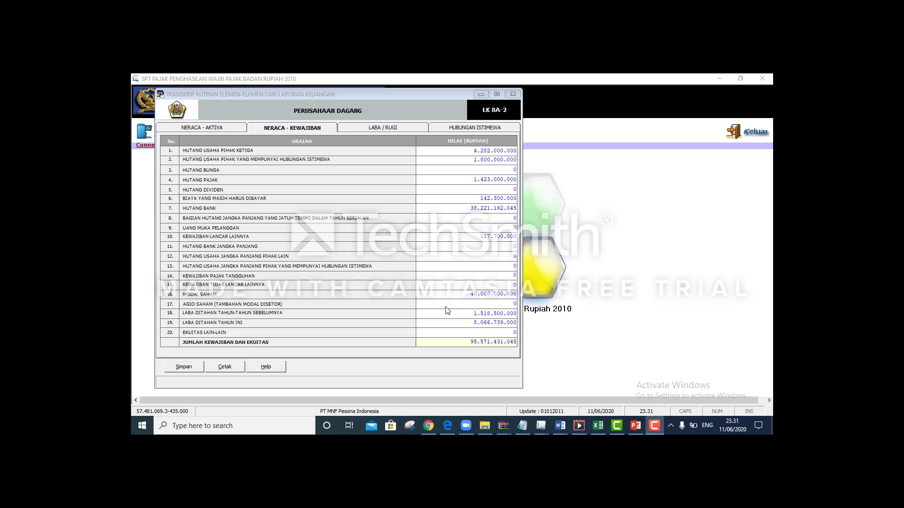
{"action": "key", "text": "alt+Tab"}
{"action": "key", "text": "alt+Tab"}
{"action": "key", "text": "alt+Tab"}
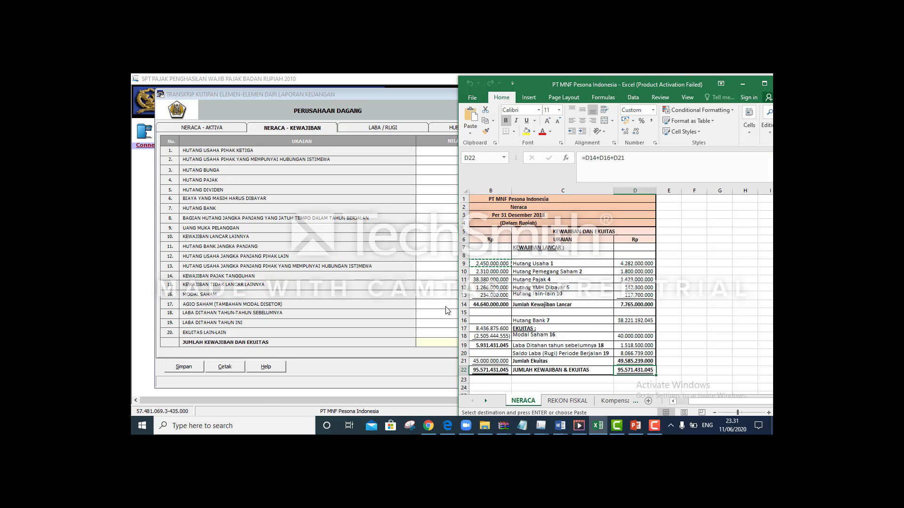
{"action": "key", "text": "alt+Tab"}
{"action": "key", "text": "alt+Tab"}
{"action": "key", "text": "alt+Tab"}
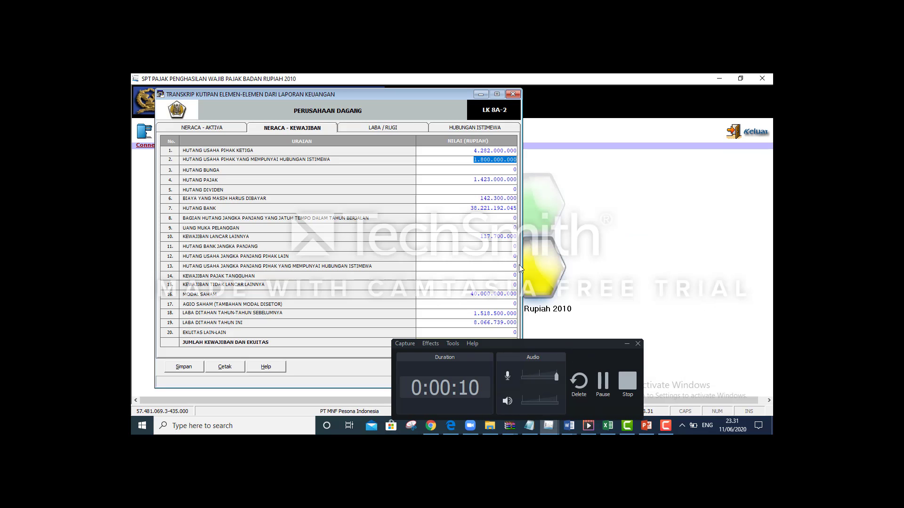
Show the transcript's LABA / RUGI page beside Word's 2018 income statement, Penjualan Bersih 46.617.989.000
{"action": "left_click", "coordinate": [408, 127]}
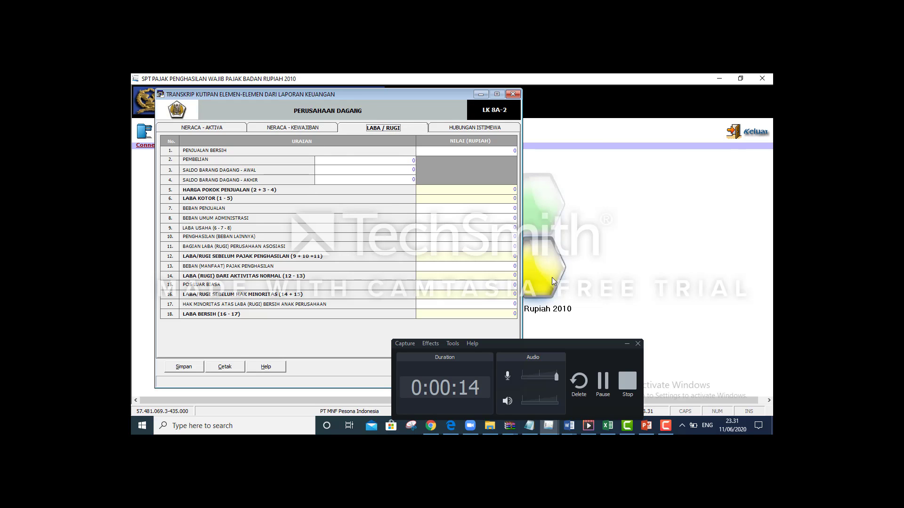
{"action": "left_click_drag", "start_coordinate": [587, 344], "coordinate": [632, 340]}
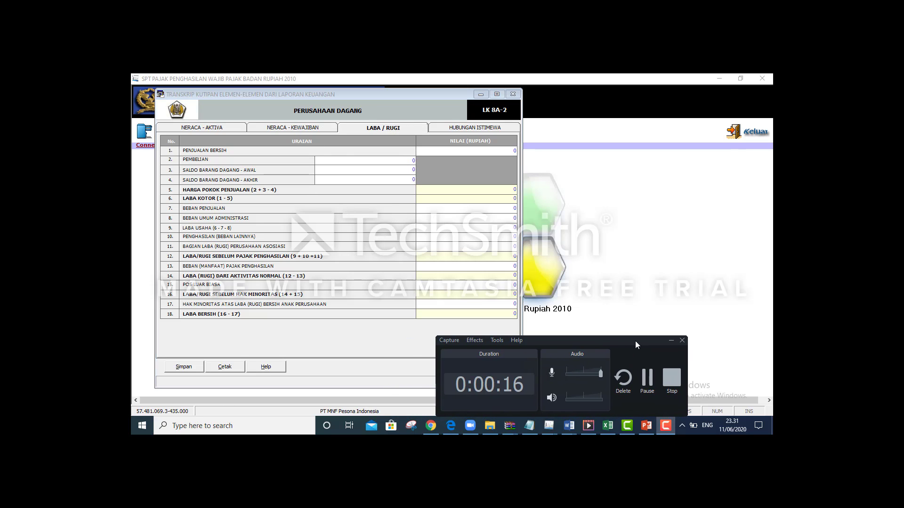
{"action": "left_click", "coordinate": [671, 341]}
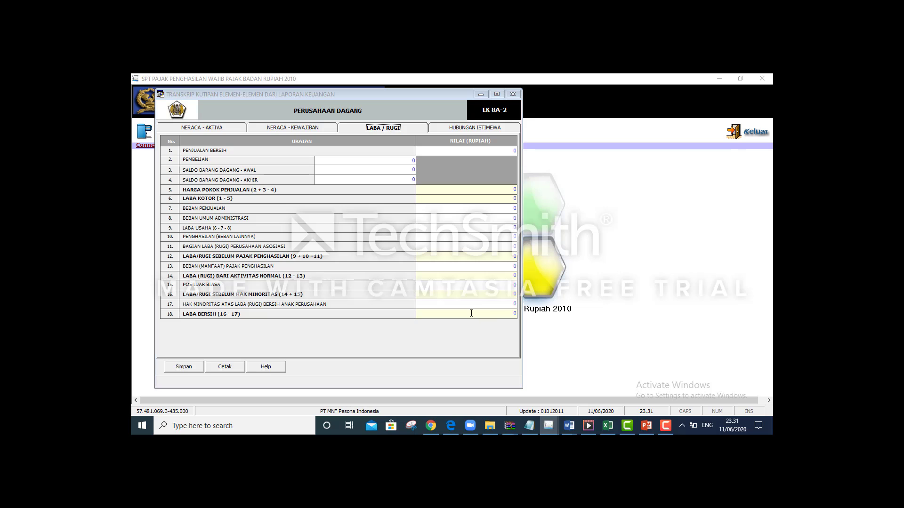
{"action": "key", "text": "alt+Tab"}
{"action": "key", "text": "alt+Tab"}
{"action": "key", "text": "alt+Tab"}
{"action": "key", "text": "alt+Tab"}
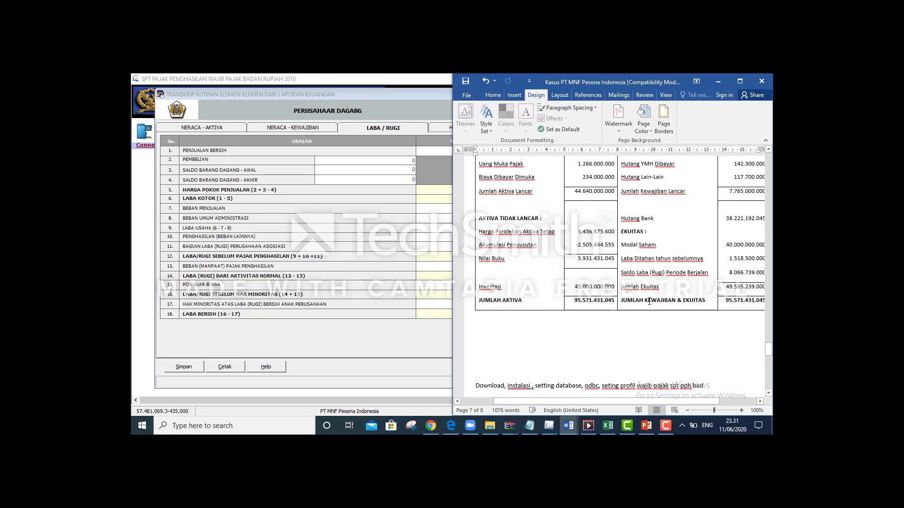
{"action": "left_click_drag", "start_coordinate": [769, 350], "coordinate": [768, 227]}
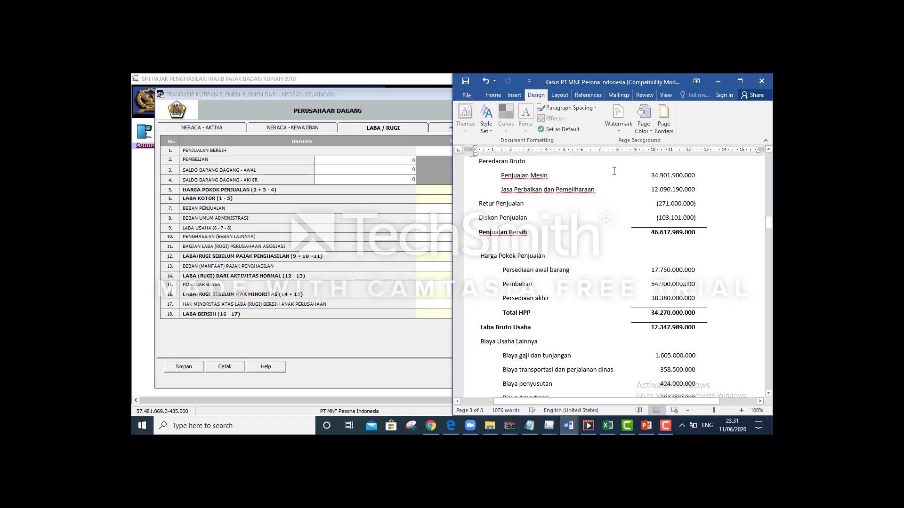
Shift the transcript form left and locate Word's net sales figure 46.617.989.000
{"action": "left_click", "coordinate": [318, 101]}
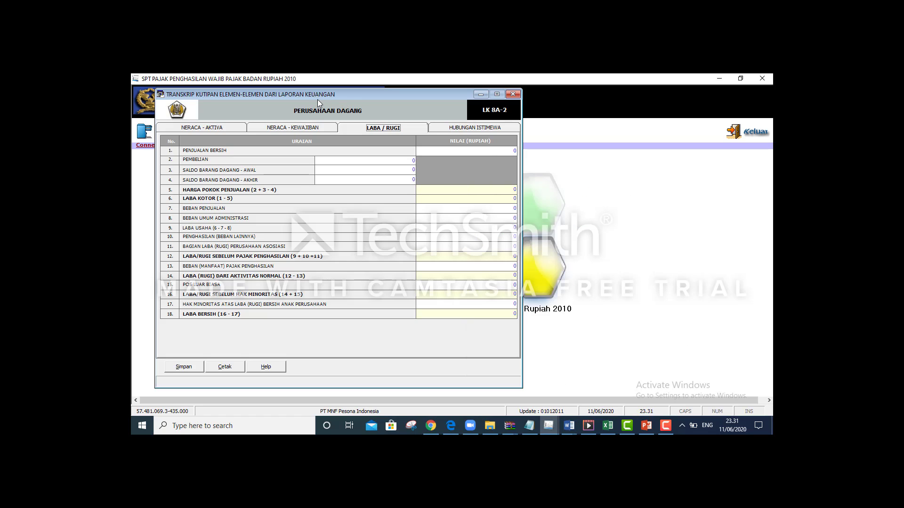
{"action": "left_click_drag", "start_coordinate": [341, 95], "coordinate": [295, 98]}
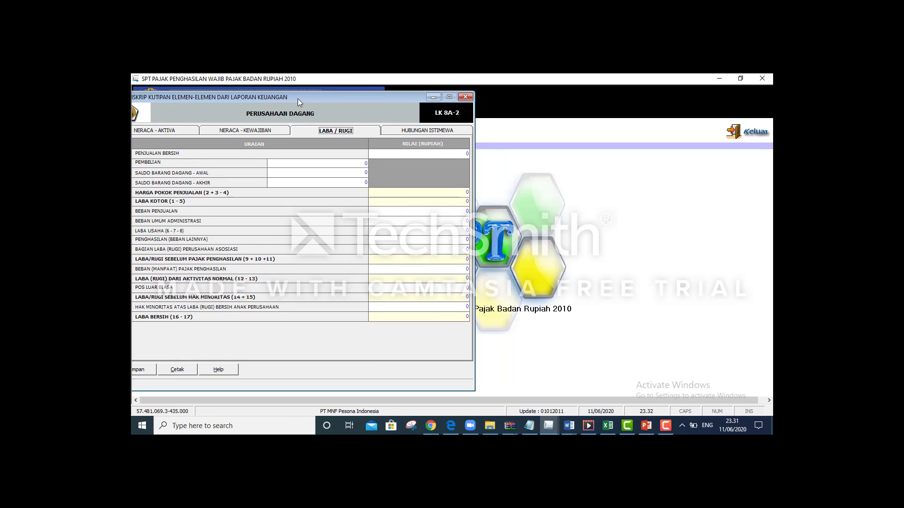
{"action": "key", "text": "alt+Tab"}
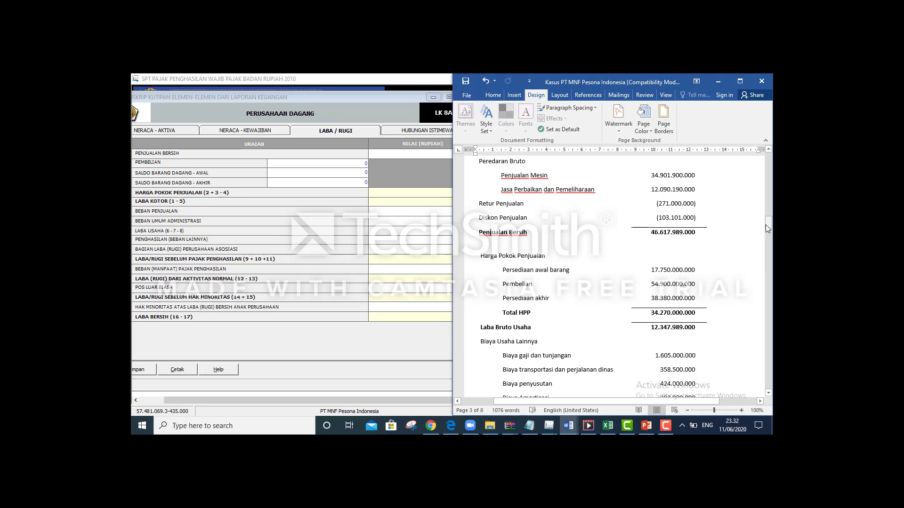
{"action": "left_click_drag", "start_coordinate": [647, 232], "coordinate": [691, 233]}
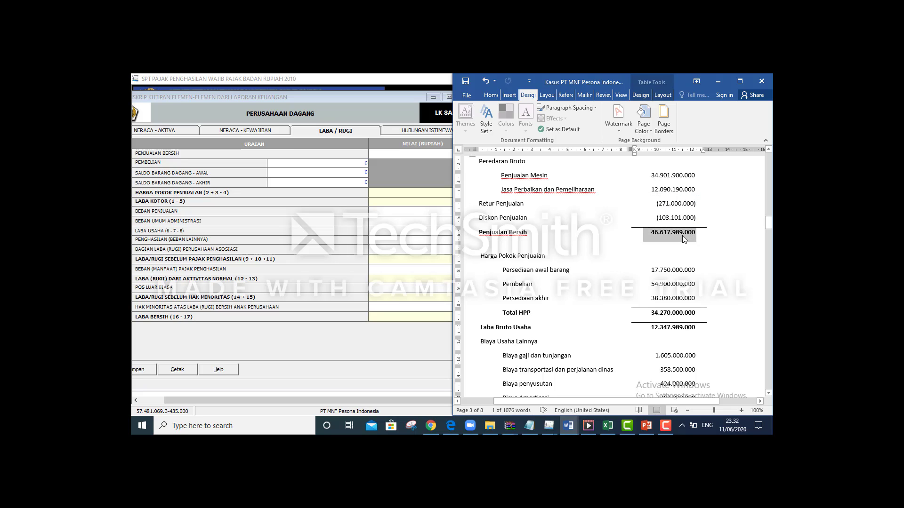
{"action": "right_click", "coordinate": [681, 235]}
{"action": "left_click", "coordinate": [682, 235]}
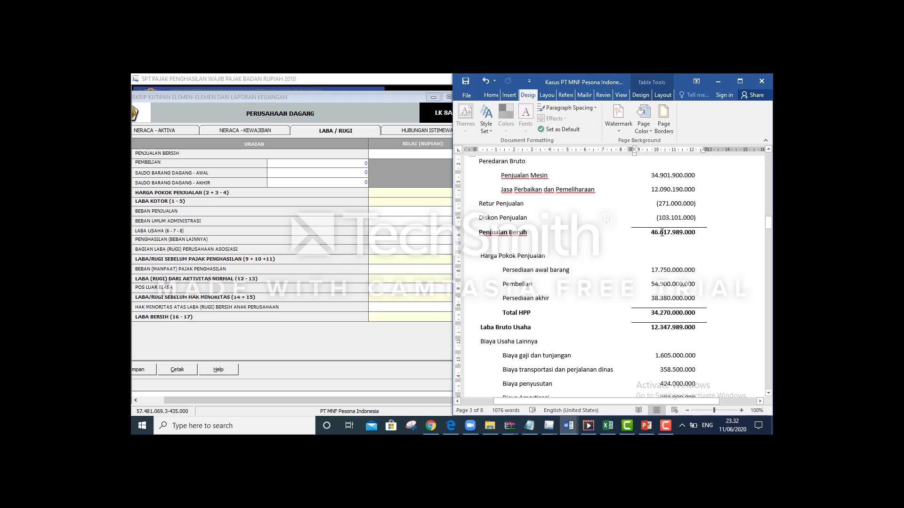
{"action": "left_click_drag", "start_coordinate": [651, 232], "coordinate": [694, 234]}
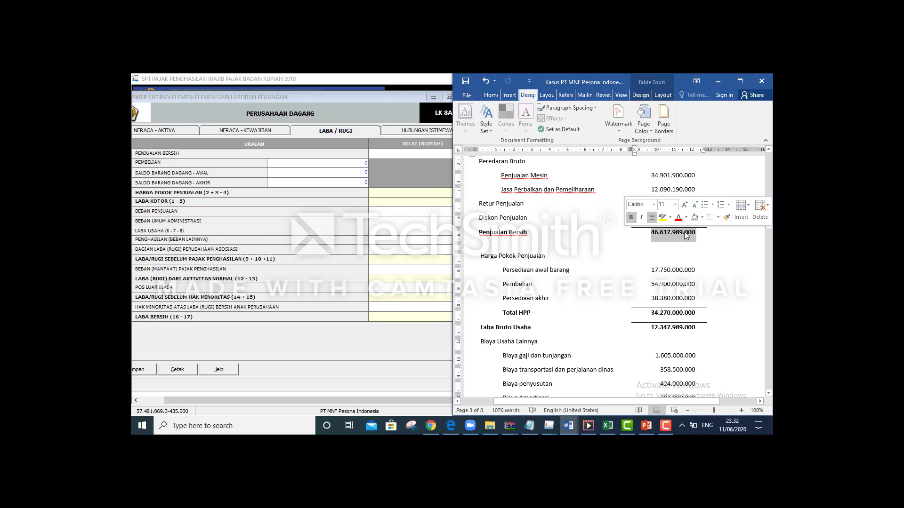
{"action": "left_click", "coordinate": [682, 232]}
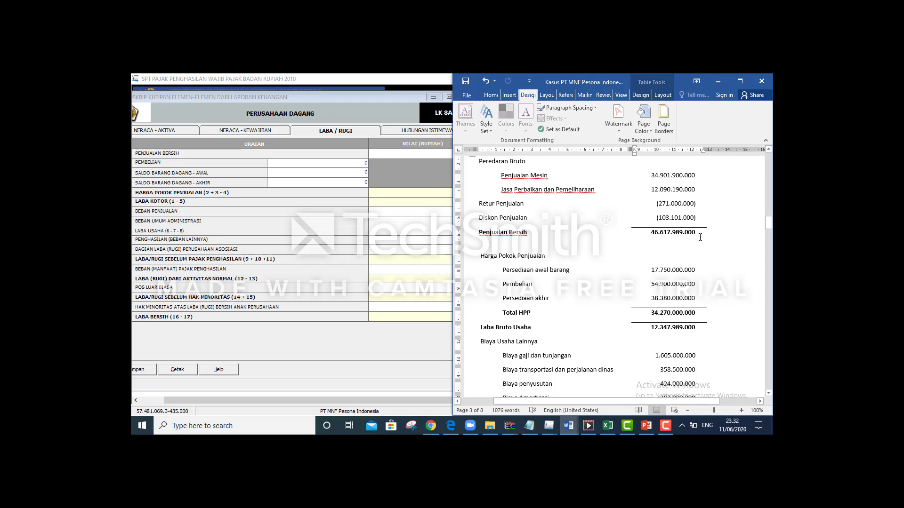
Replace the 0 in Penjualan Bersih with the first digits of 46.617.989.000, checking against Word
{"action": "left_click", "coordinate": [318, 166]}
{"action": "left_click", "coordinate": [369, 163]}
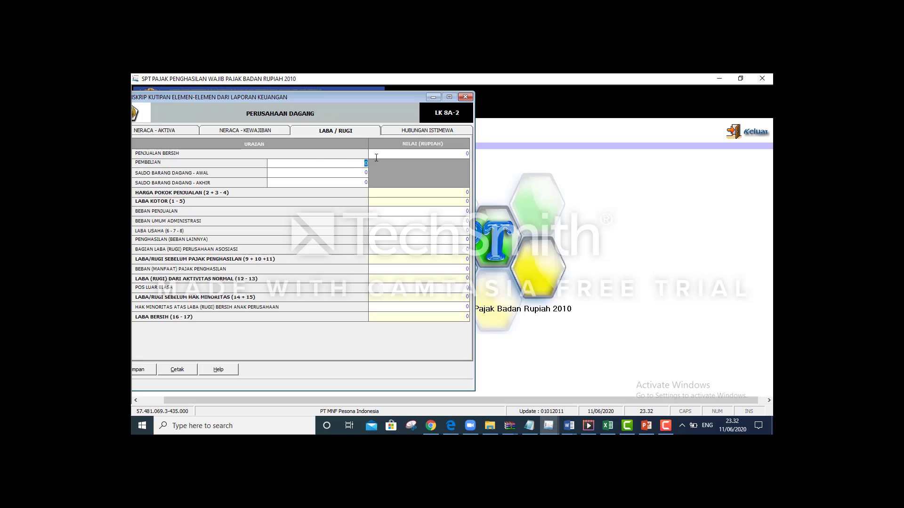
{"action": "left_click", "coordinate": [412, 152]}
{"action": "left_click_drag", "start_coordinate": [432, 152], "coordinate": [475, 156]}
{"action": "type", "text": "46"}
{"action": "key", "text": "alt+Tab"}
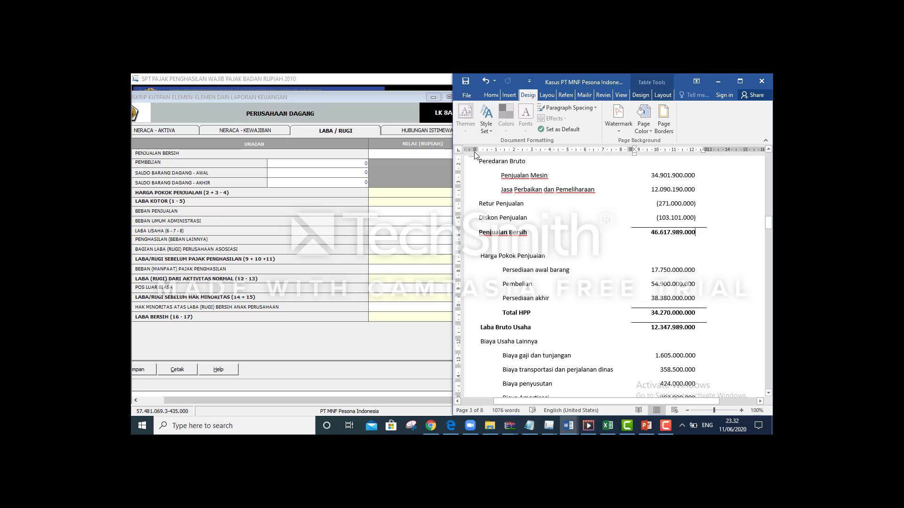
{"action": "key", "text": "alt+Tab"}
{"action": "key", "text": "alt+Tab"}
{"action": "key", "text": "alt+Tab"}
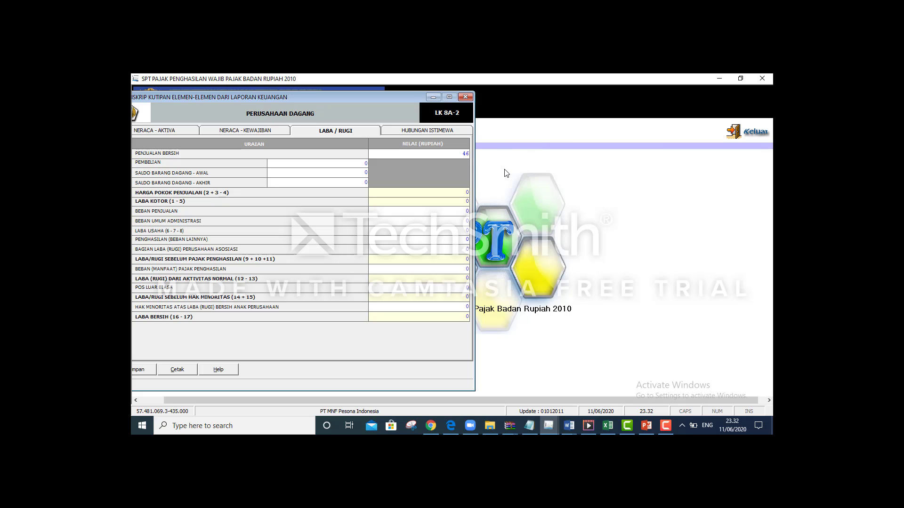
{"action": "key", "text": "alt+Tab"}
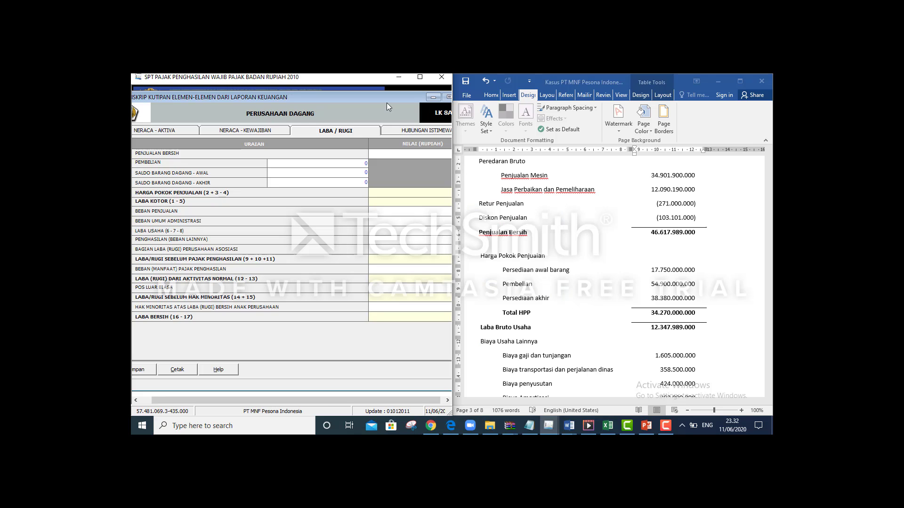
Finish net sales at 46.617.989.000 and enter purchases of 54.900.000.000
{"action": "left_click_drag", "start_coordinate": [382, 96], "coordinate": [337, 109]}
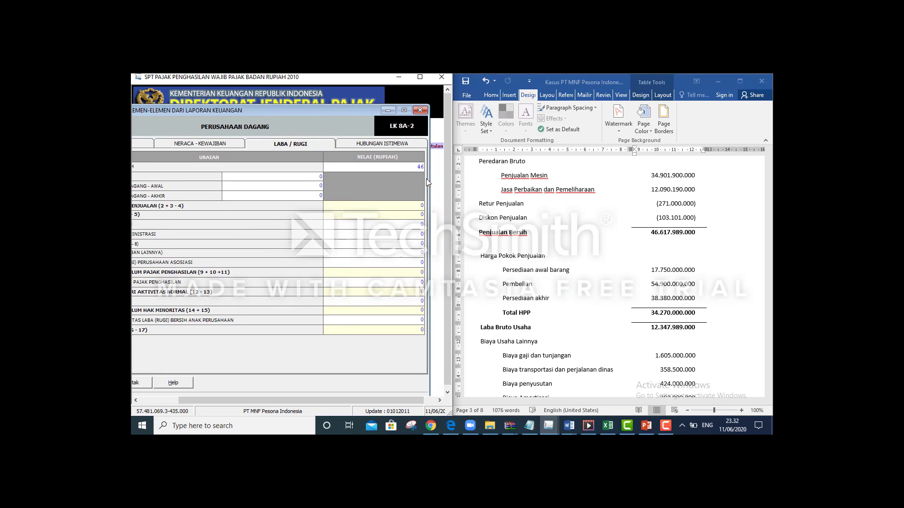
{"action": "type", "text": "17"}
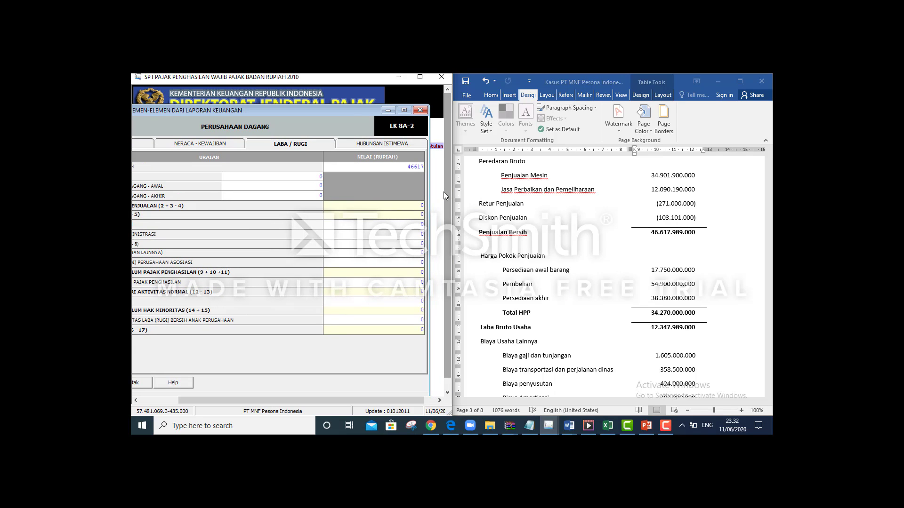
{"action": "type", "text": ".989.000"}
{"action": "key", "text": "Tab"}
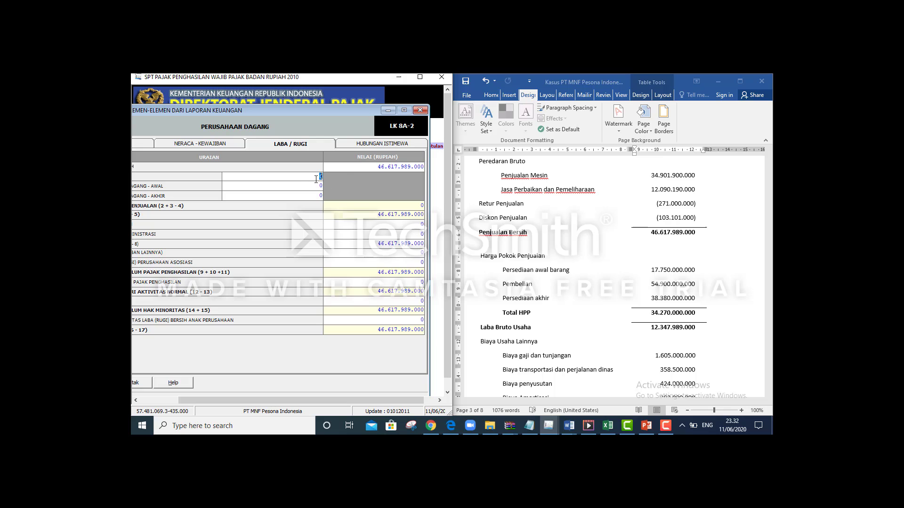
{"action": "type", "text": "5"}
{"action": "type", "text": "4."}
{"action": "type", "text": "900."}
{"action": "type", "text": "000.000"}
{"action": "key", "text": "Tab"}
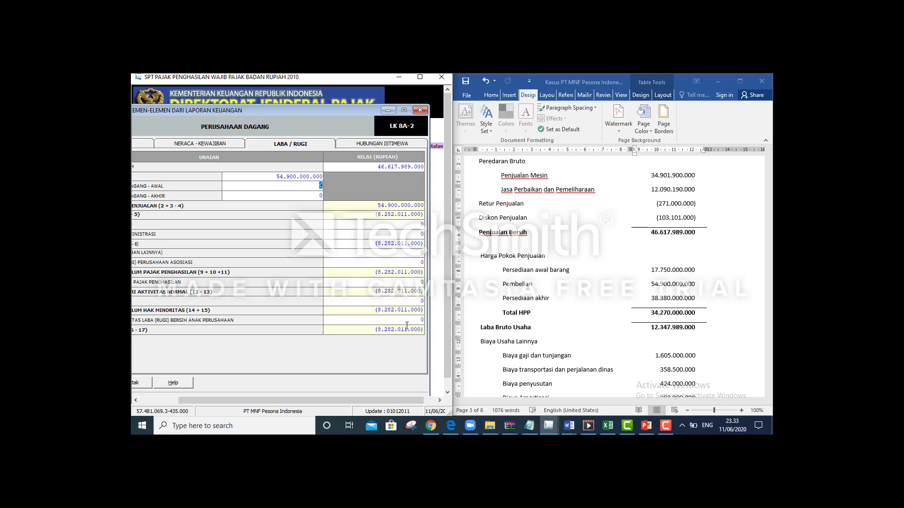
Enter opening stock 17.750.000.000 and closing stock 38.380.000.000, giving HPP 34.270.000.000
{"action": "left_click", "coordinate": [548, 276]}
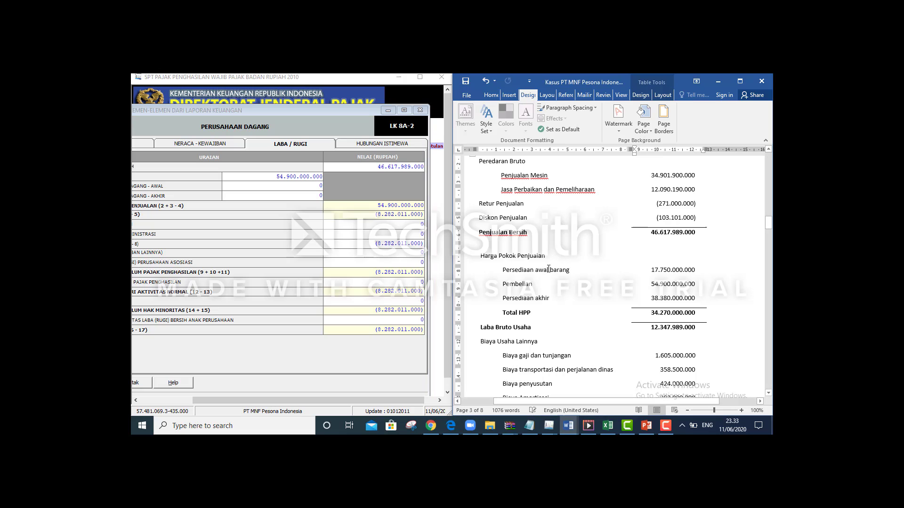
{"action": "left_click", "coordinate": [300, 188]}
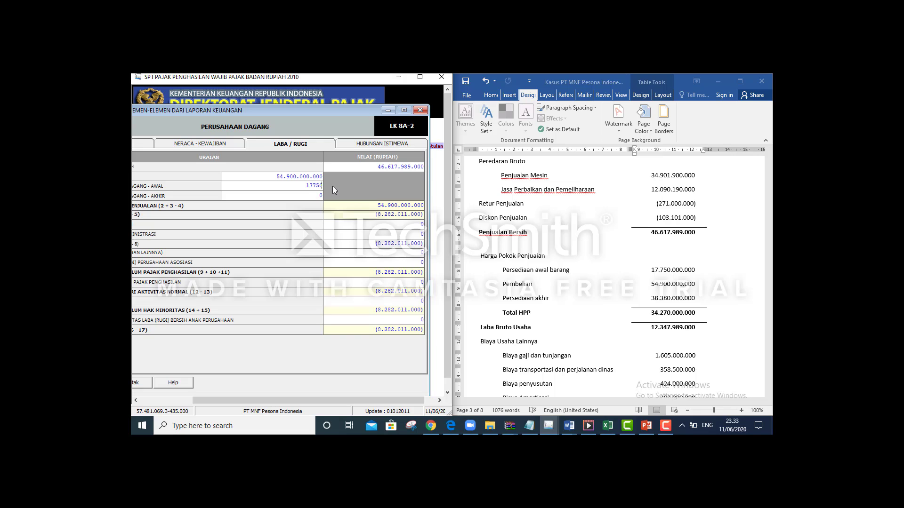
{"action": "type", "text": "17.750.000.000"}
{"action": "key", "text": "Tab"}
{"action": "left_click_drag", "start_coordinate": [306, 399], "coordinate": [272, 399]}
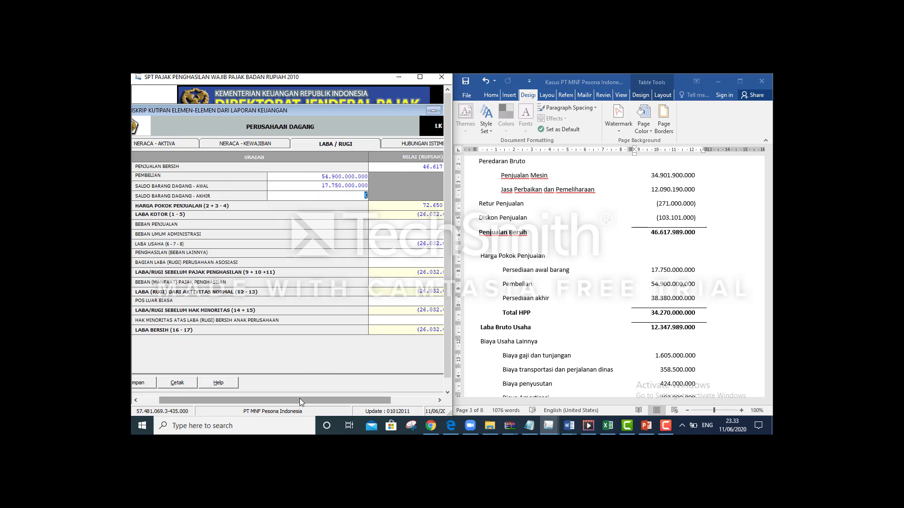
{"action": "left_click_drag", "start_coordinate": [306, 401], "coordinate": [328, 402]}
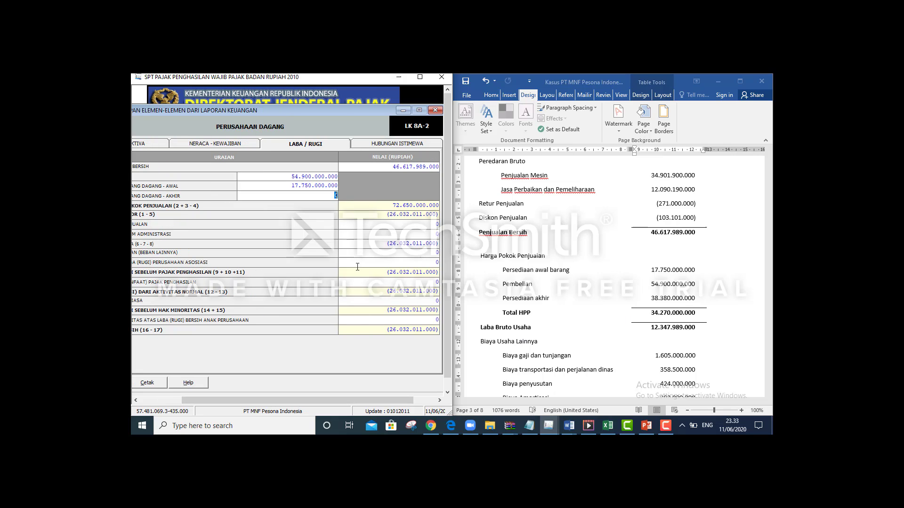
{"action": "type", "text": "38380.000.000"}
{"action": "key", "text": "Tab"}
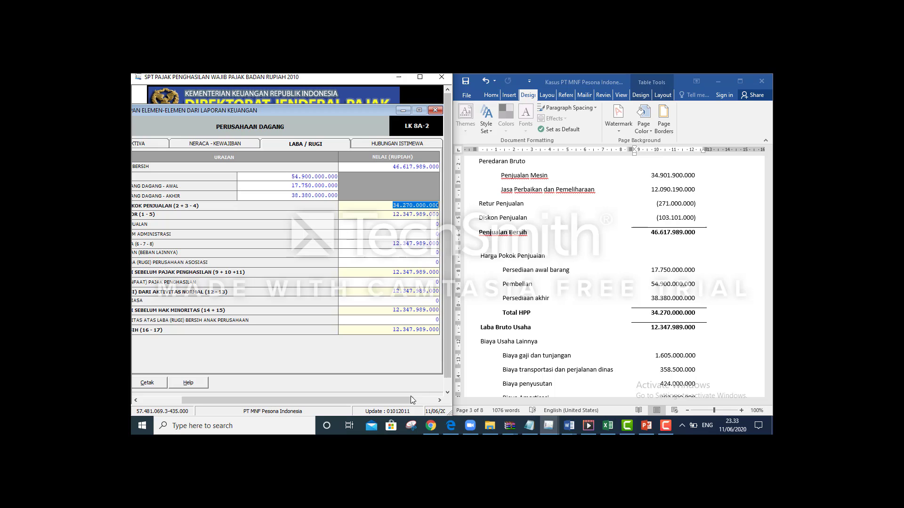
{"action": "left_click_drag", "start_coordinate": [403, 400], "coordinate": [400, 400]}
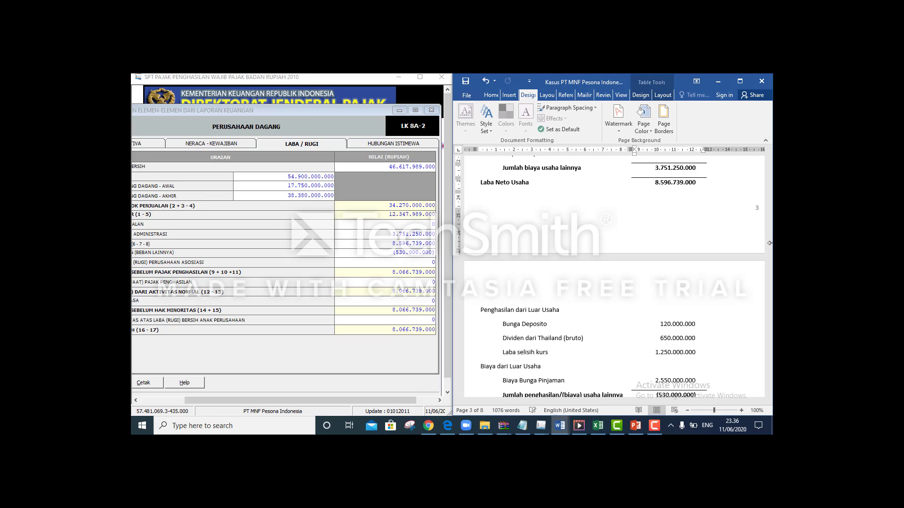
Fill in Beban Umum Administrasi 3.751.250.000 and Penghasilan Lainnya -530.000.000 from the case document
{"action": "left_click_drag", "start_coordinate": [768, 246], "coordinate": [769, 257]}
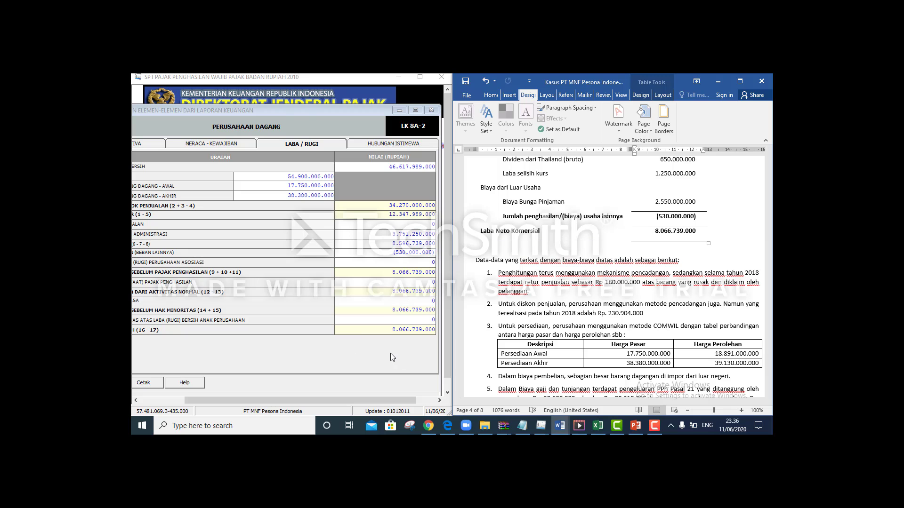
{"action": "left_click_drag", "start_coordinate": [383, 401], "coordinate": [300, 402]}
Save the Laba/Rugi figures, confirm the saved-data message, and close the Transkrip window
{"action": "left_click", "coordinate": [174, 382]}
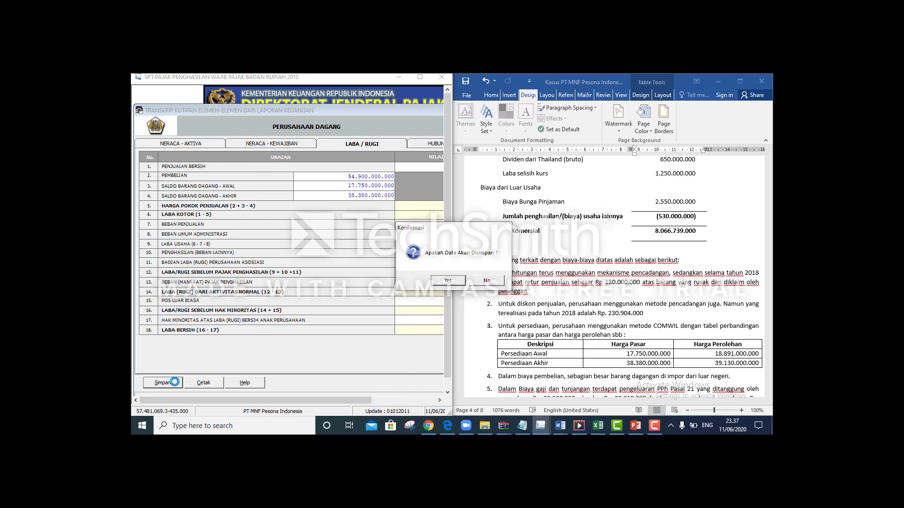
{"action": "left_click", "coordinate": [449, 282]}
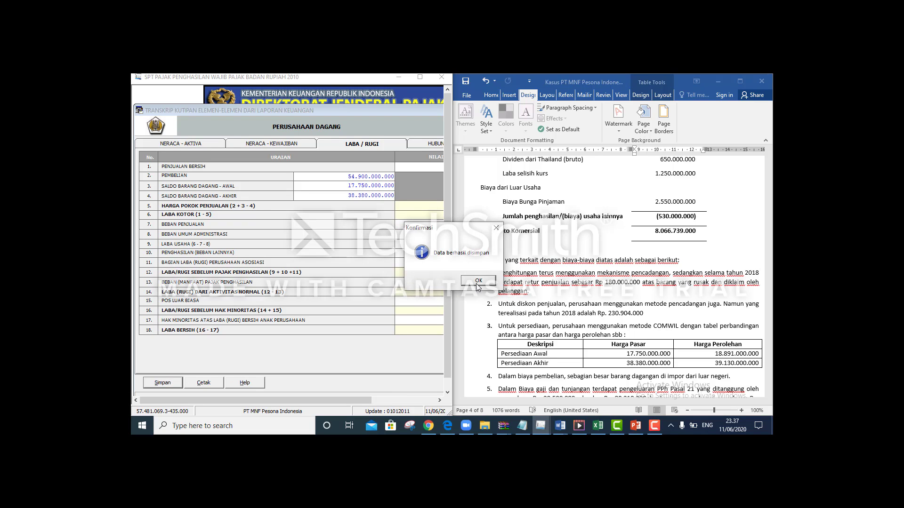
{"action": "left_click", "coordinate": [477, 283]}
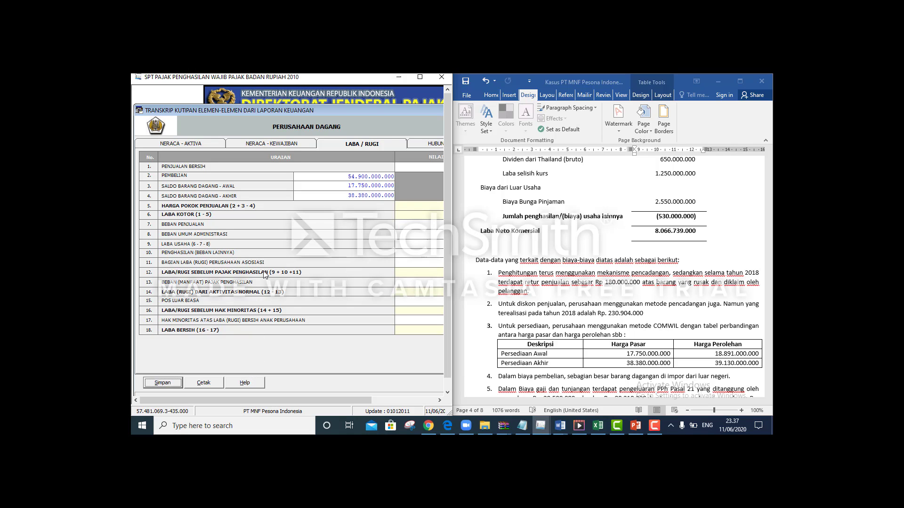
{"action": "left_click", "coordinate": [422, 76]}
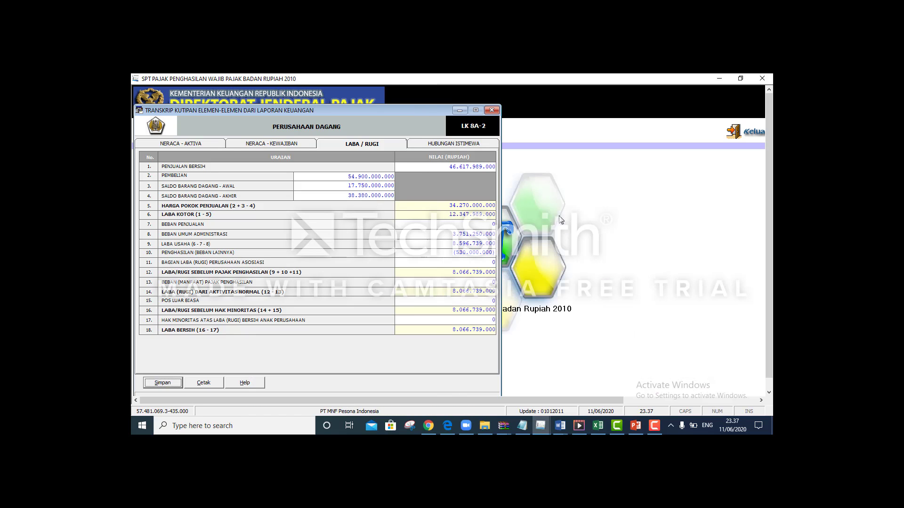
{"action": "left_click", "coordinate": [491, 110]}
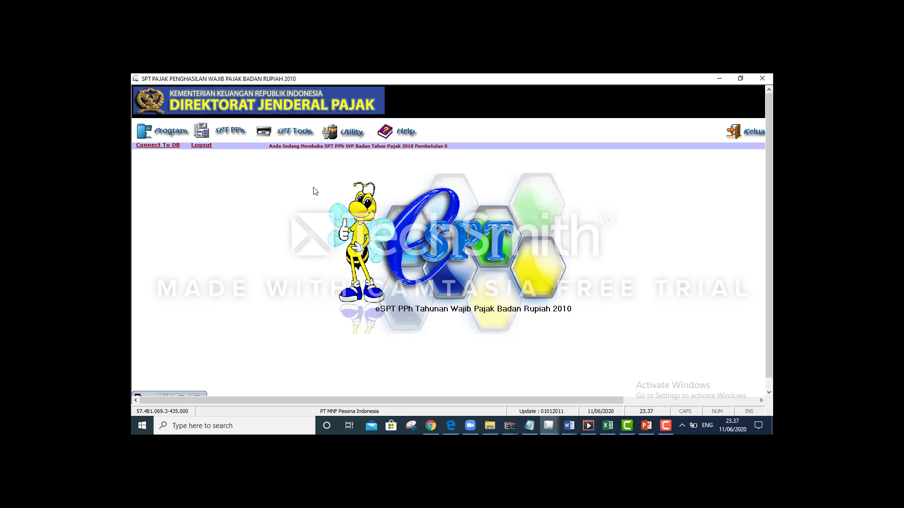
Open Daftar Cabang Utama Perusahaan under SPT PPh > Lampiran Khusus and start a new branch entry
{"action": "left_click", "coordinate": [232, 133]}
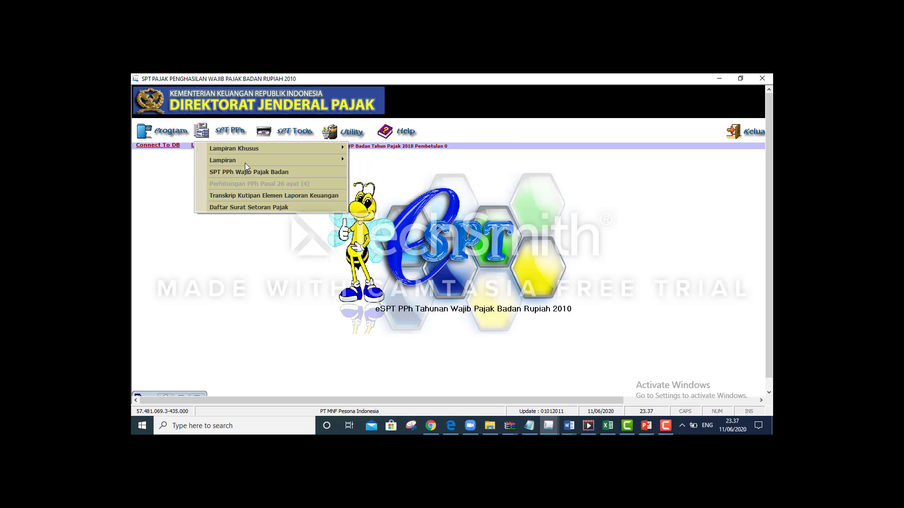
{"action": "mouse_move", "coordinate": [245, 149]}
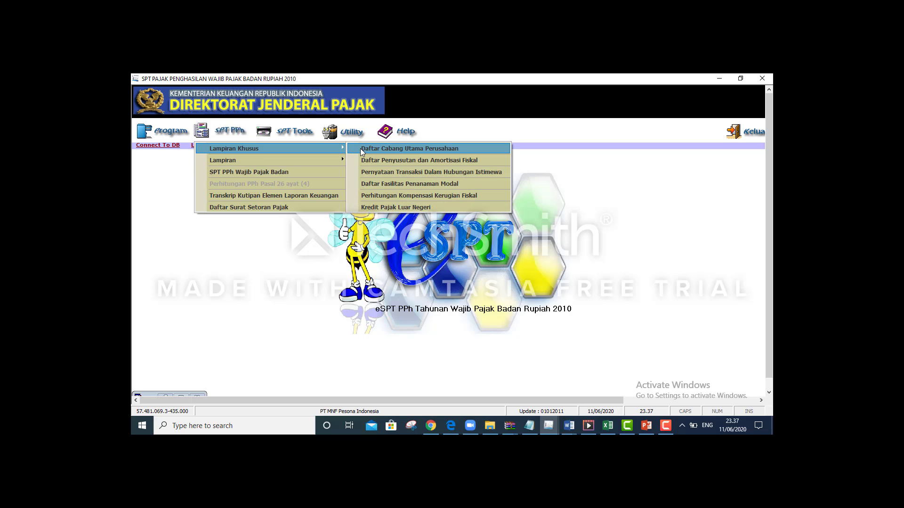
{"action": "left_click", "coordinate": [391, 149]}
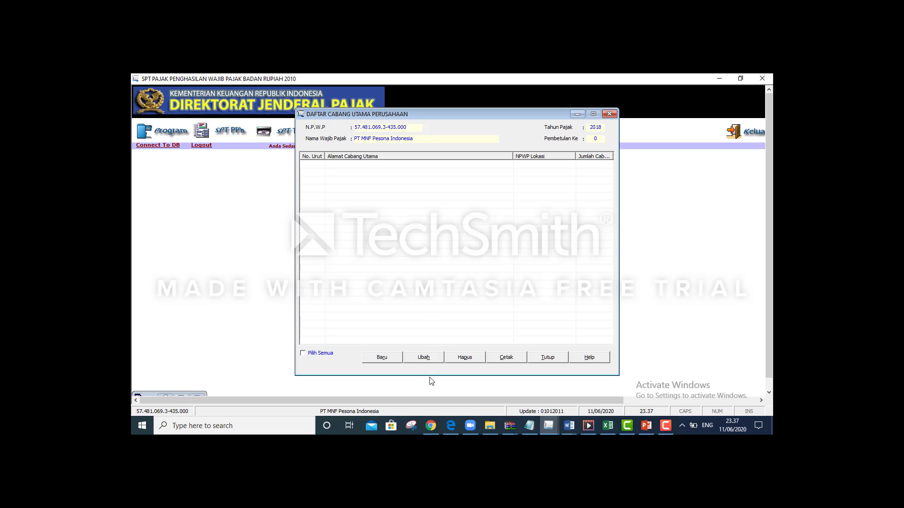
{"action": "left_click", "coordinate": [398, 357]}
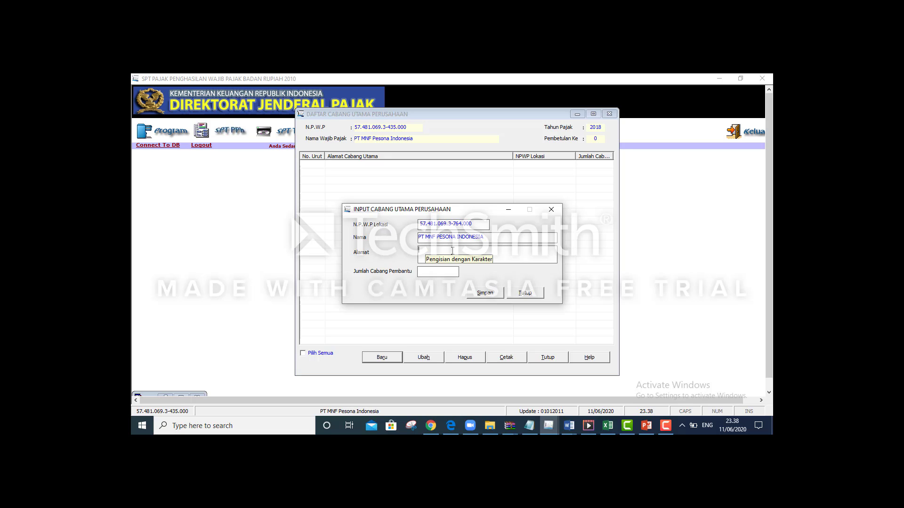
Remove the typed CABANG text and the last digits of the location NPWP
{"action": "type", "text": "CABANG"}
{"action": "key", "text": "BackSpace"}
{"action": "key", "text": "BackSpace"}
{"action": "key", "text": "BackSpace"}
{"action": "key", "text": "BackSpace"}
{"action": "key", "text": "BackSpace"}
{"action": "left_click_drag", "start_coordinate": [474, 223], "coordinate": [455, 223]}
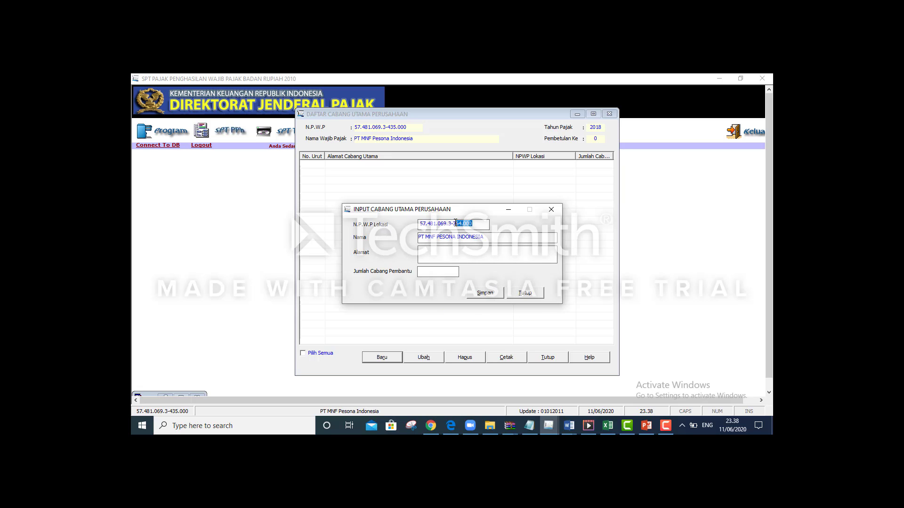
{"action": "key", "text": "BackSpace"}
Check the case document, then close the Input Cabang Utama form without saving
{"action": "key", "text": "alt+Tab"}
{"action": "key", "text": "alt+Tab"}
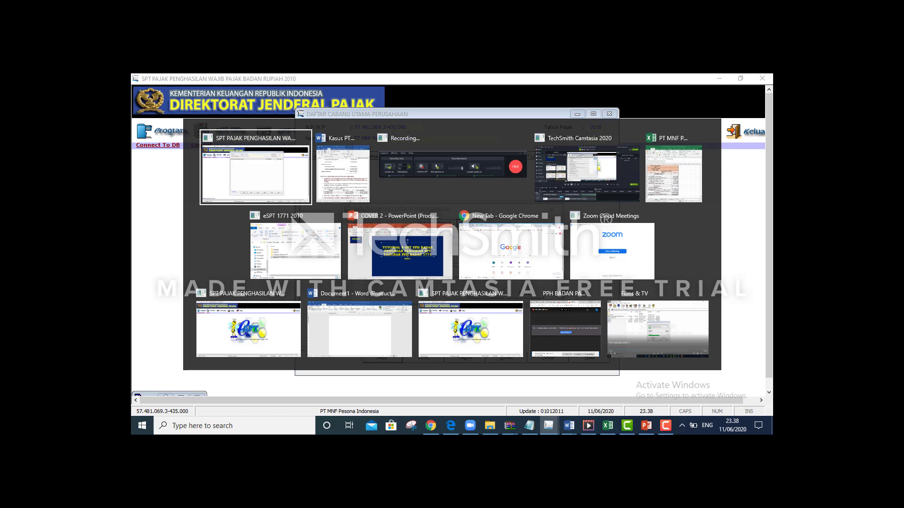
{"action": "key", "text": "alt+shift+Tab"}
{"action": "scroll", "coordinate": [457, 223], "scroll_direction": "down", "scroll_amount": 3}
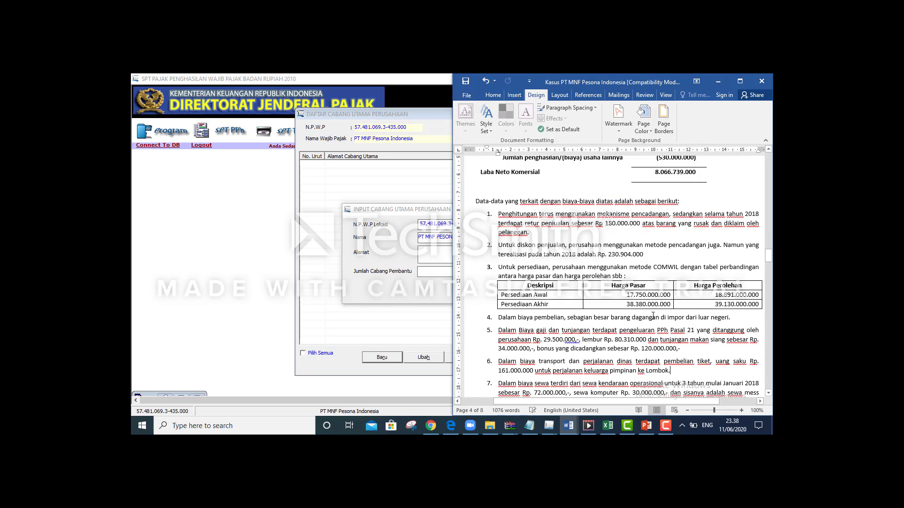
{"action": "left_click_drag", "start_coordinate": [768, 261], "coordinate": [770, 171]}
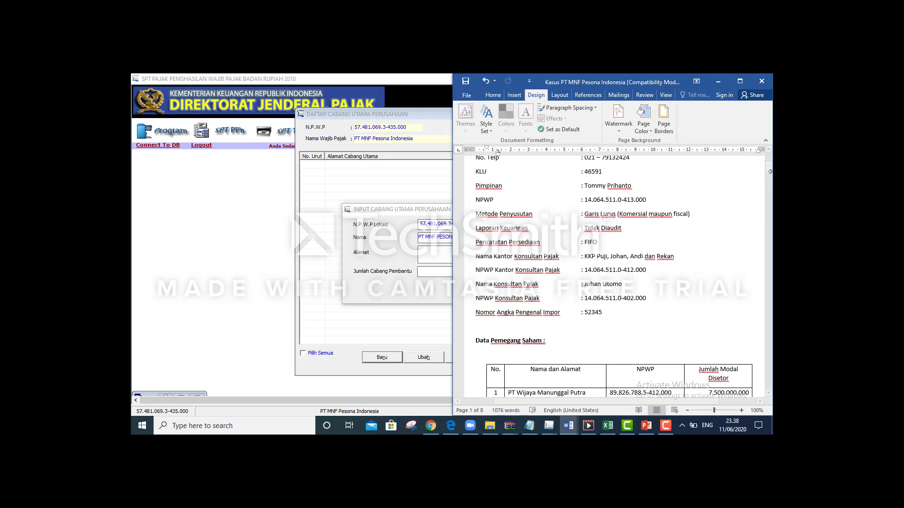
{"action": "left_click", "coordinate": [717, 81]}
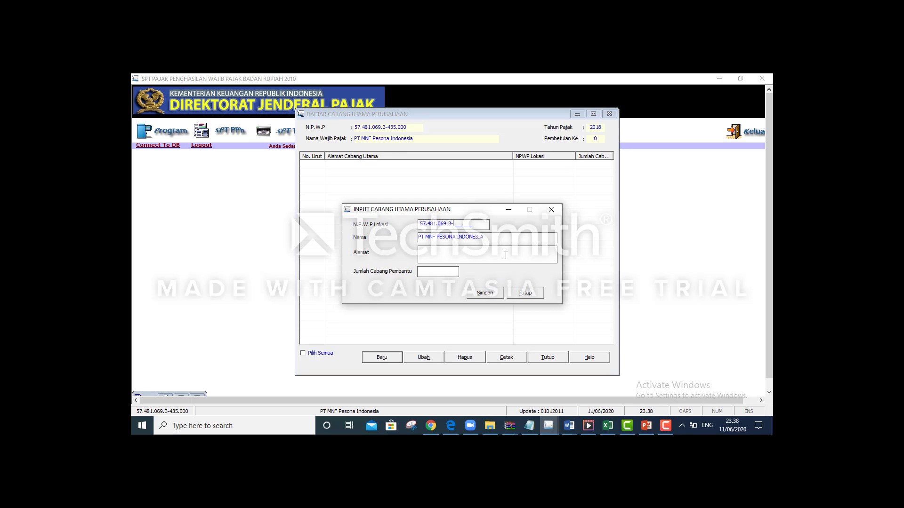
{"action": "left_click", "coordinate": [523, 294]}
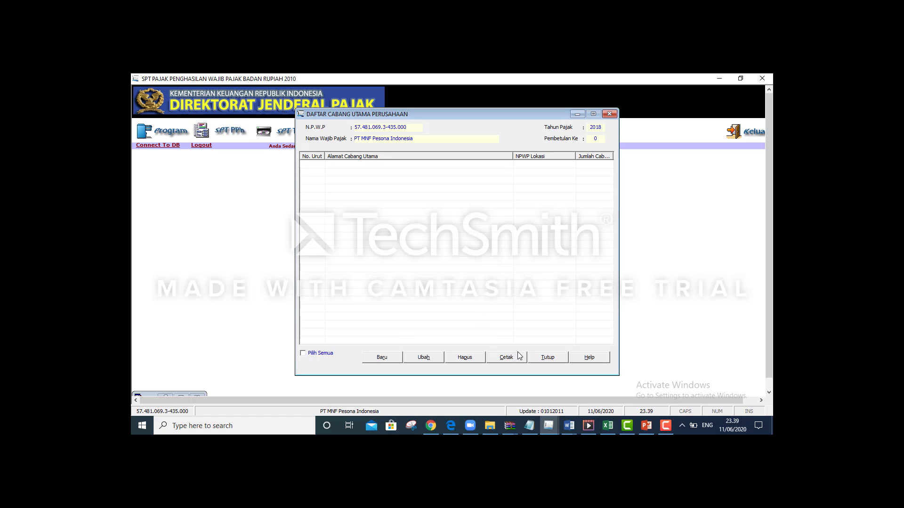
Close the branch list and open Formulir 1771-V from SPT PPh > Lampiran
{"action": "left_click", "coordinate": [541, 357]}
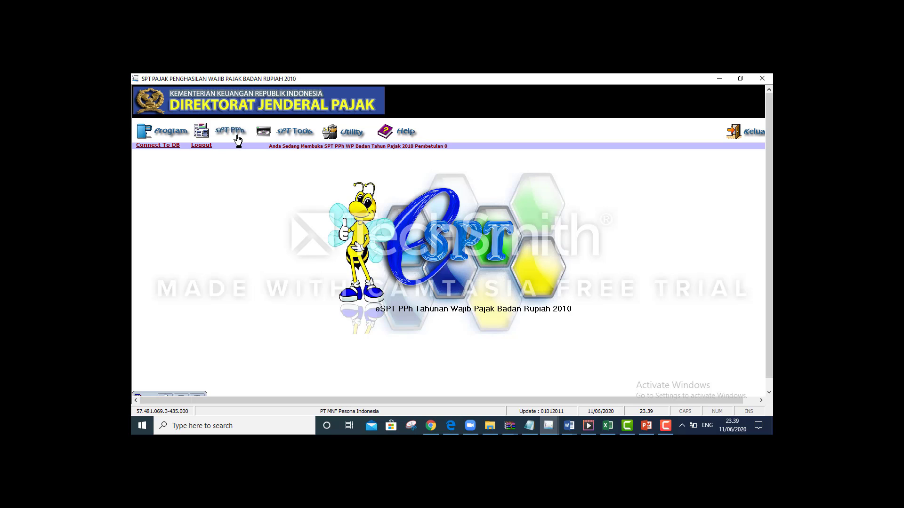
{"action": "left_click", "coordinate": [238, 140]}
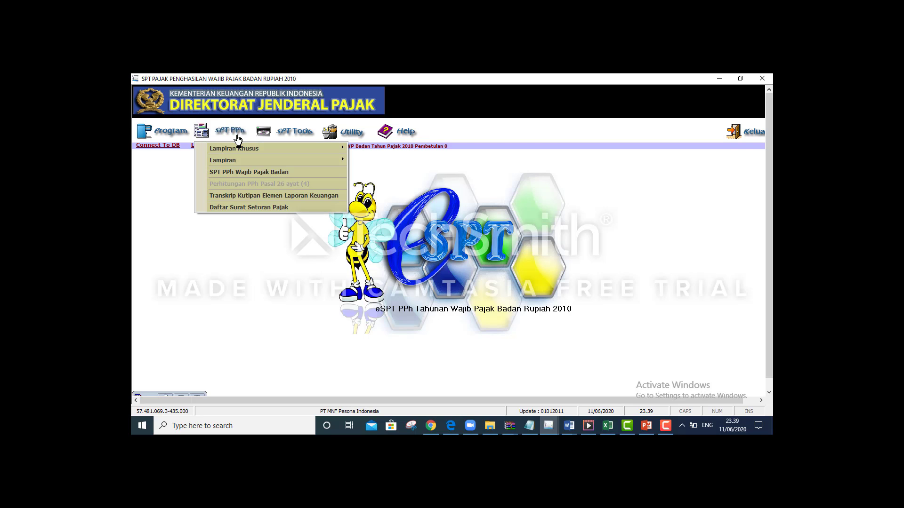
{"action": "mouse_move", "coordinate": [257, 161]}
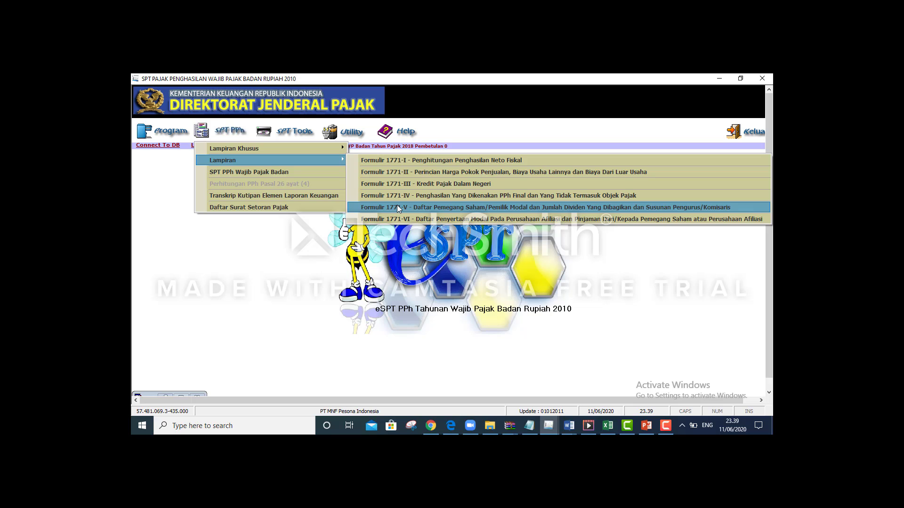
{"action": "left_click", "coordinate": [398, 207]}
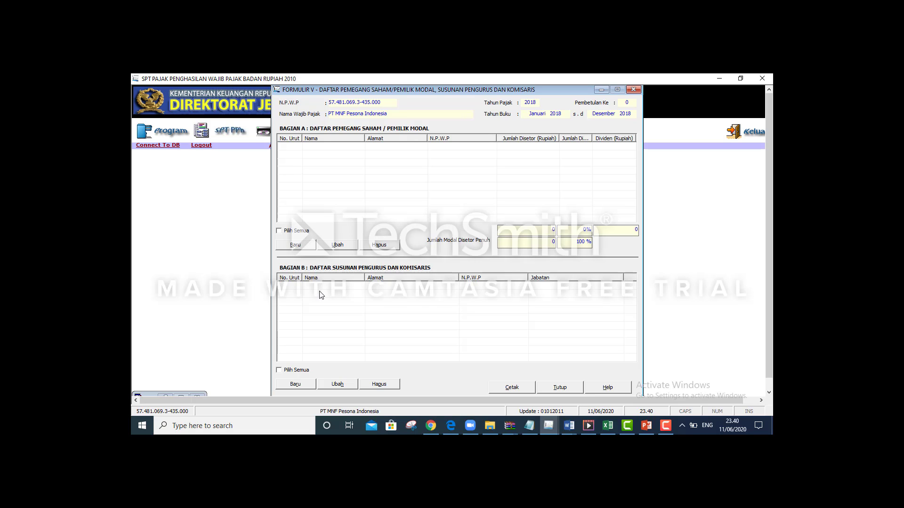
Open and cancel the shareholder and board/commissioner entry forms in Formulir V
{"action": "left_click", "coordinate": [303, 244]}
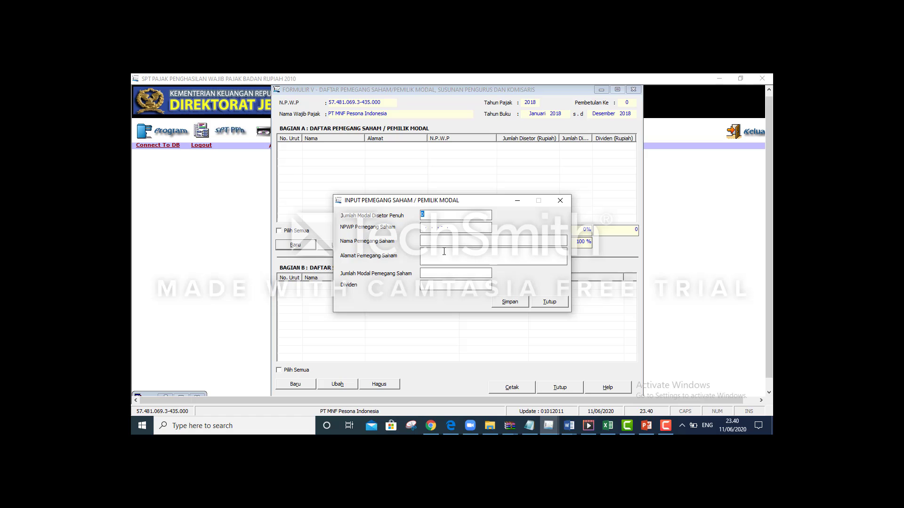
{"action": "left_click", "coordinate": [548, 302]}
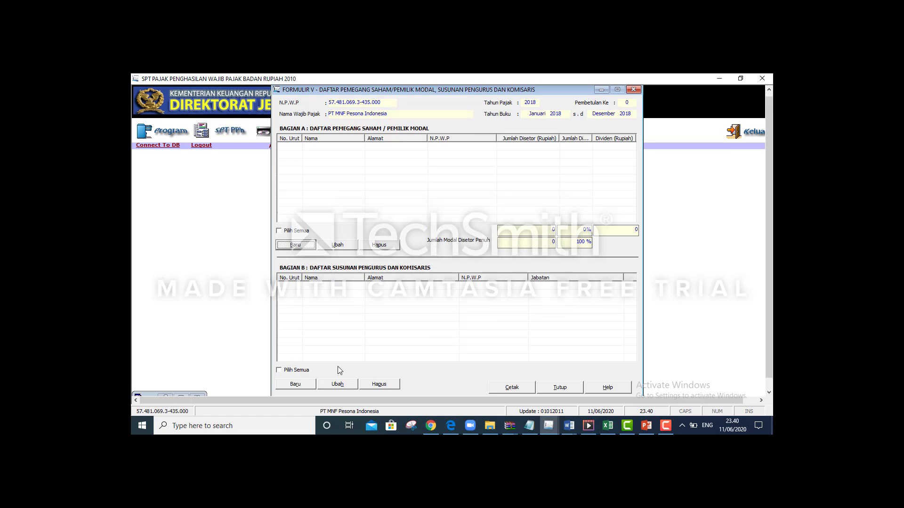
{"action": "left_click", "coordinate": [295, 384]}
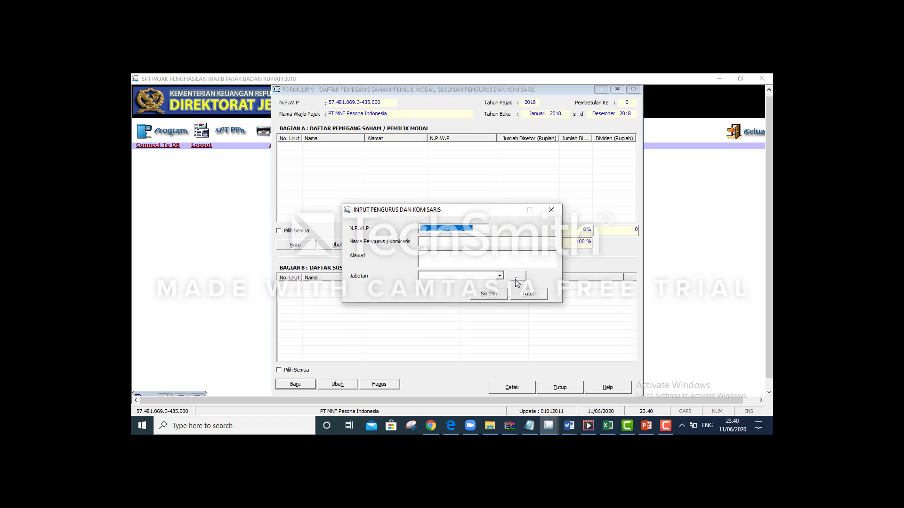
{"action": "left_click", "coordinate": [529, 294]}
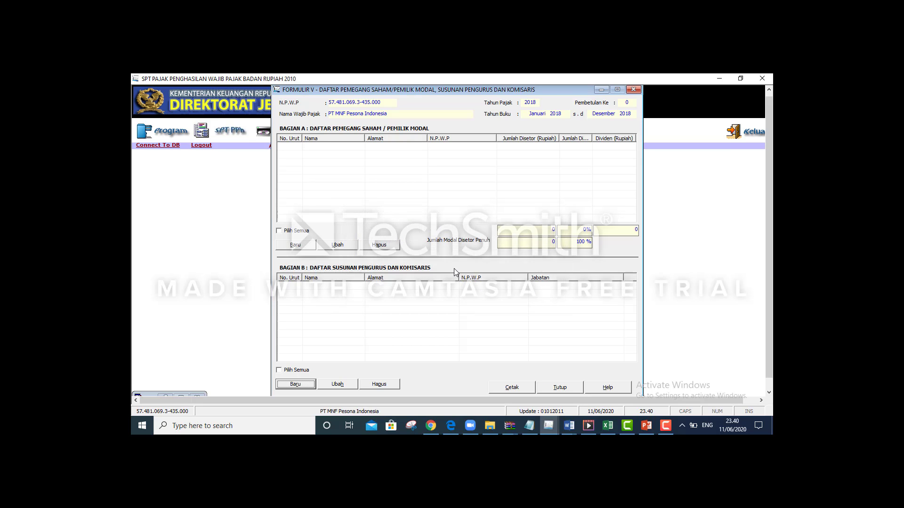
Review the Data Pemegang Saham table in Word and open a new shareholder entry form
{"action": "key", "text": "alt+Tab"}
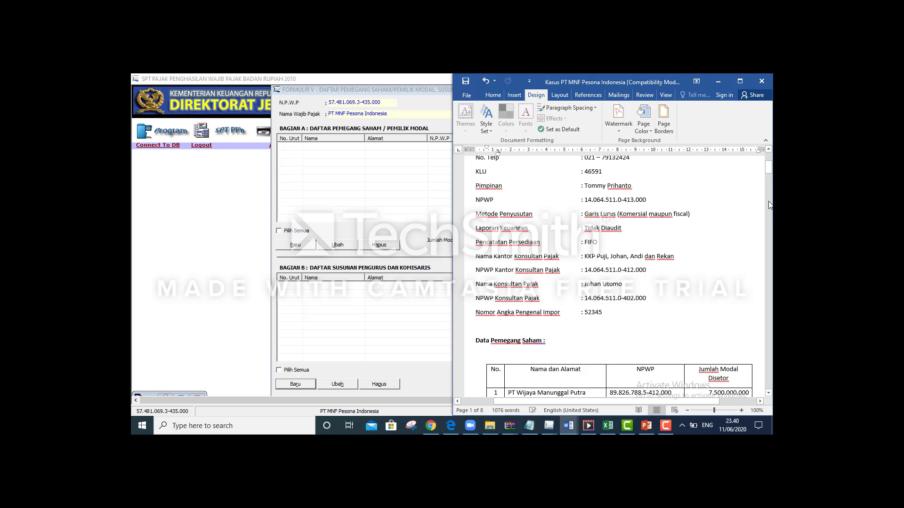
{"action": "mouse_move", "coordinate": [769, 170]}
{"action": "left_mouse_down"}
{"action": "mouse_move", "coordinate": [769, 189]}
{"action": "mouse_move", "coordinate": [767, 179]}
{"action": "left_mouse_up"}
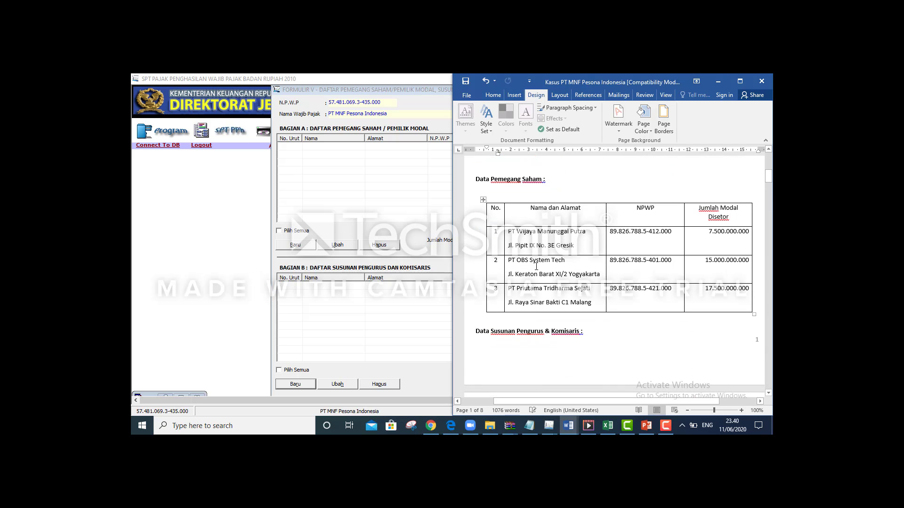
{"action": "left_click", "coordinate": [509, 233]}
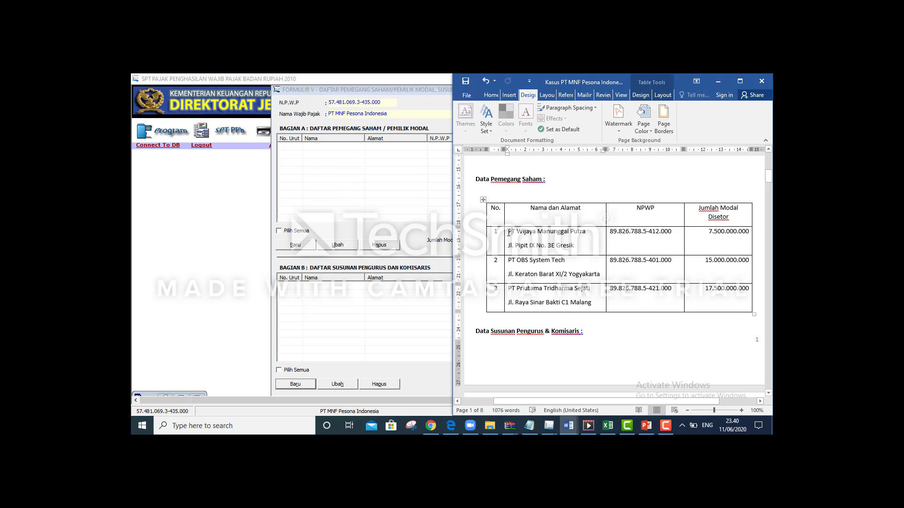
{"action": "left_click", "coordinate": [507, 233]}
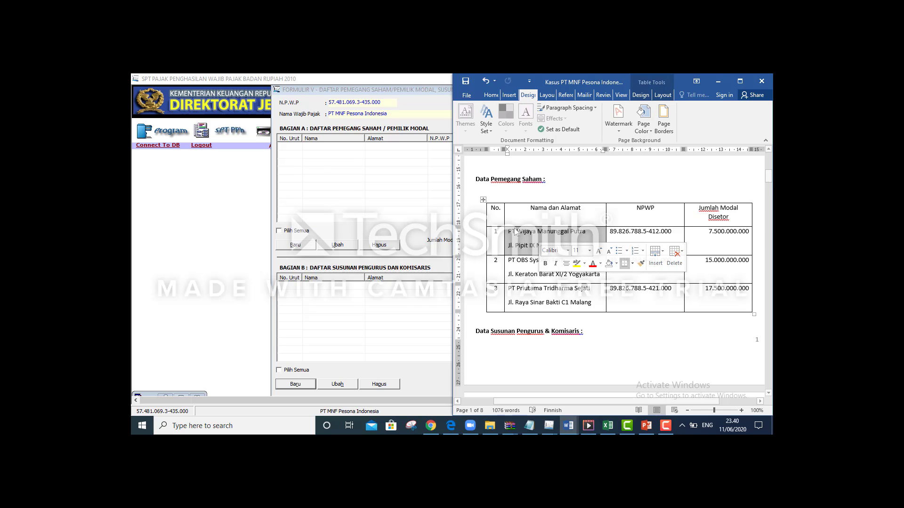
{"action": "left_click", "coordinate": [309, 245]}
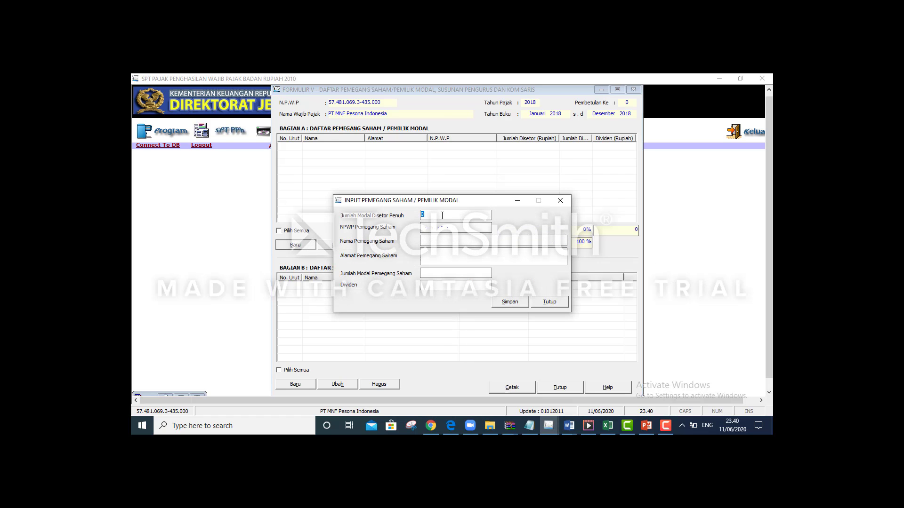
{"action": "key", "text": "alt+Tab"}
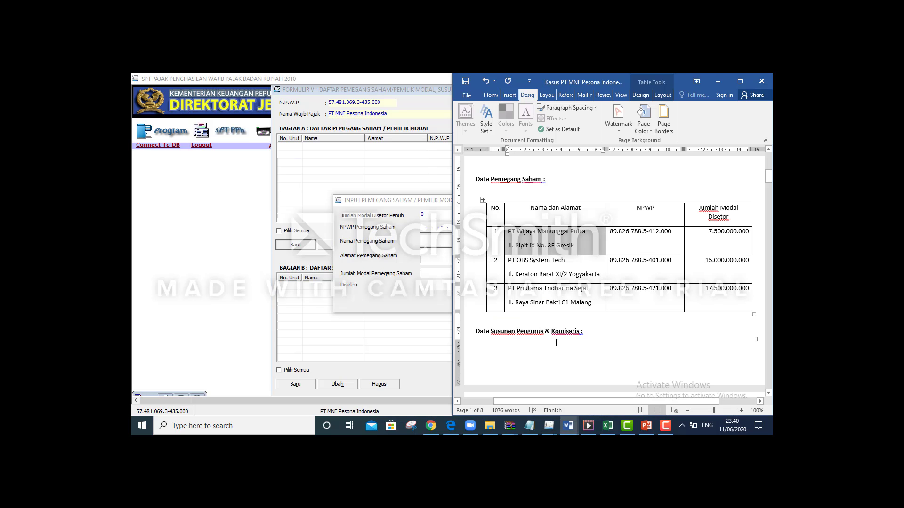
{"action": "key", "text": "alt+Tab"}
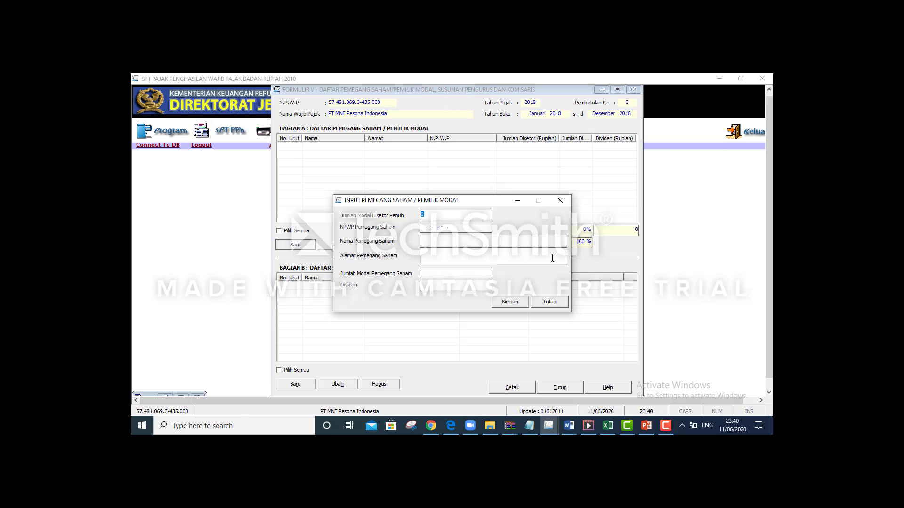
{"action": "key", "text": "alt+Tab"}
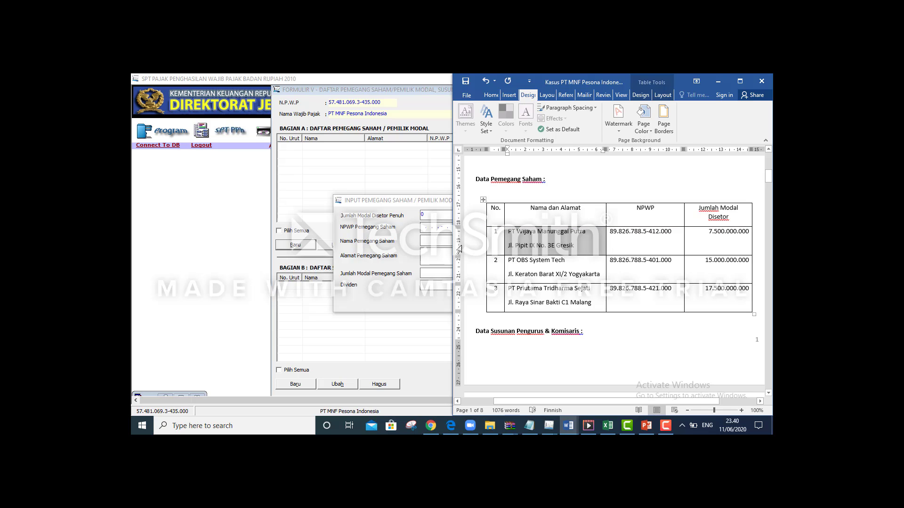
{"action": "left_click", "coordinate": [431, 217]}
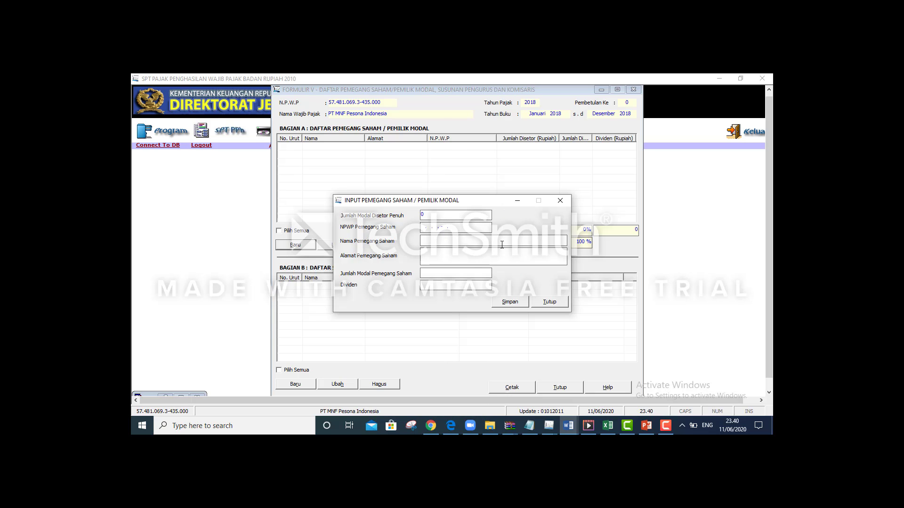
{"action": "key", "text": "alt+Tab"}
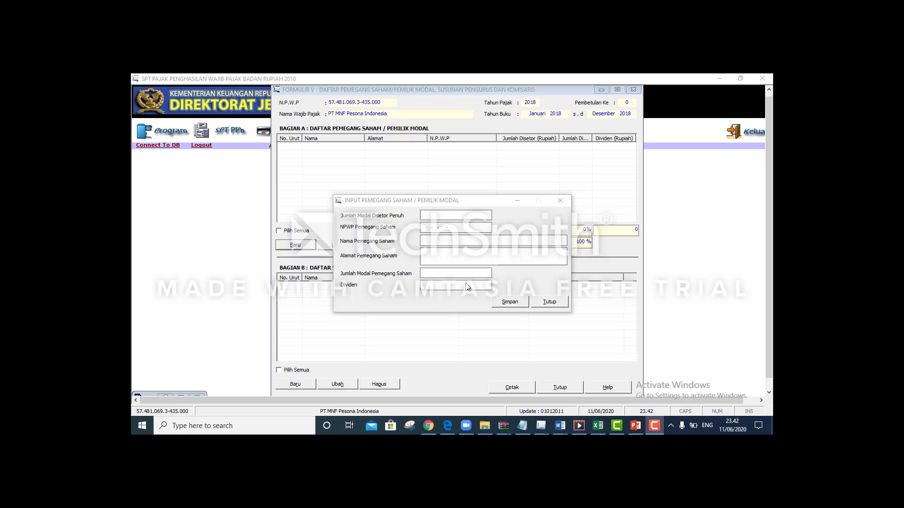
Confirm 40.000.000.000 as the Jumlah Modal Disetor Penuh
{"action": "left_click", "coordinate": [425, 215]}
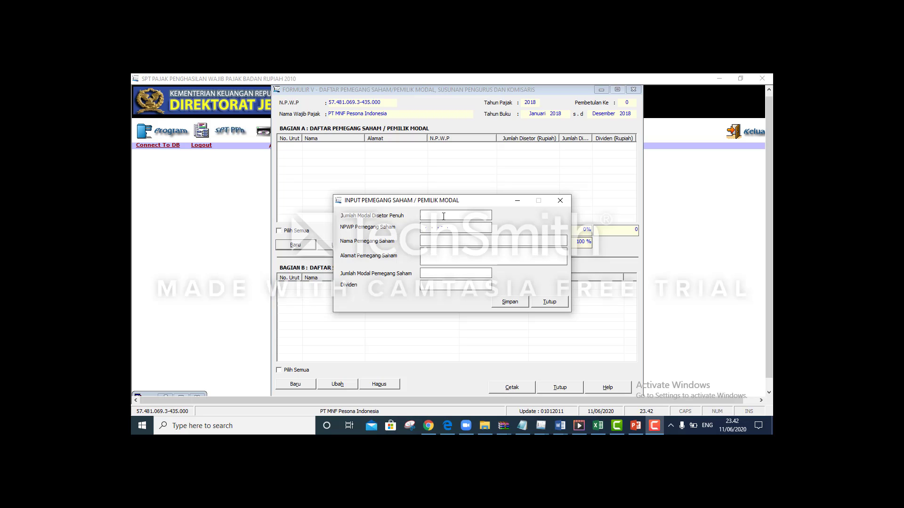
{"action": "key", "text": "alt+Tab"}
{"action": "key", "text": "alt+Tab"}
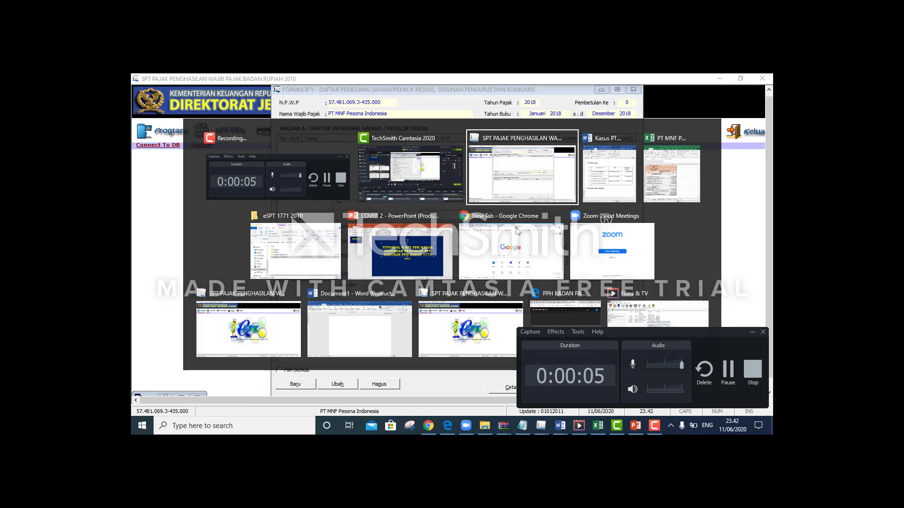
{"action": "key", "text": "alt+Tab"}
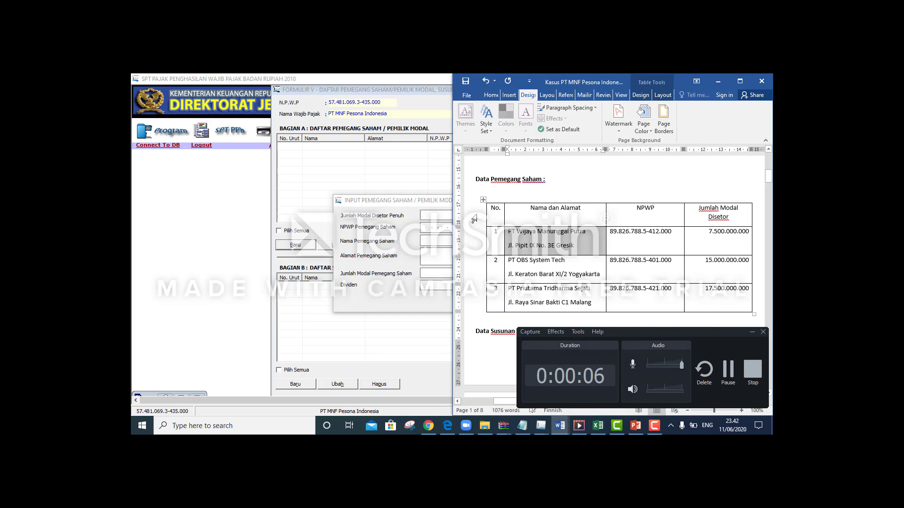
{"action": "key", "text": "alt+Tab"}
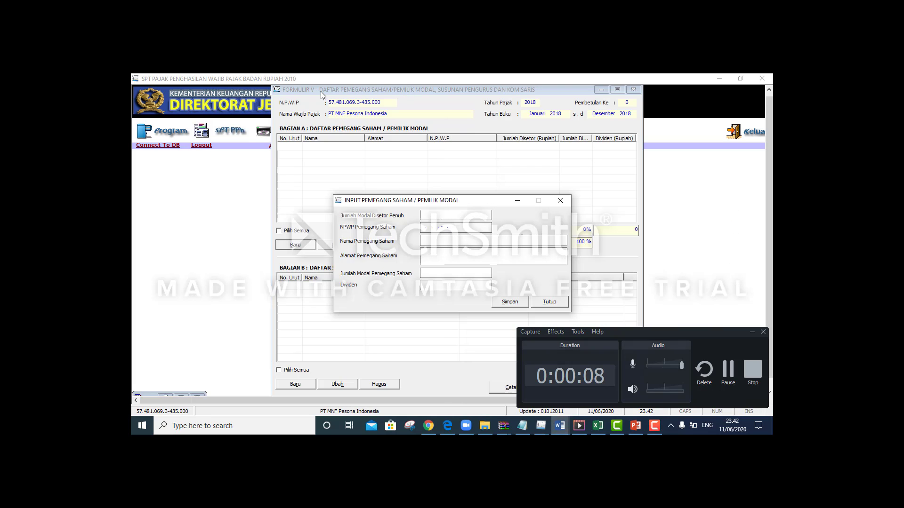
{"action": "left_click", "coordinate": [752, 332]}
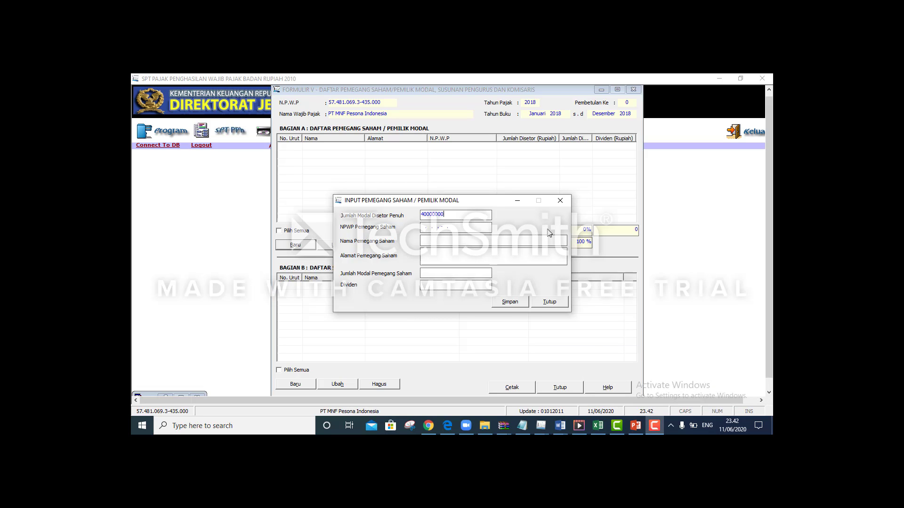
{"action": "key", "text": "Tab"}
Copy the first shareholder's NPWP and name, PT Wijaya Manunggal Putra, from the case table
{"action": "left_click", "coordinate": [425, 227]}
{"action": "key", "text": "alt+Tab"}
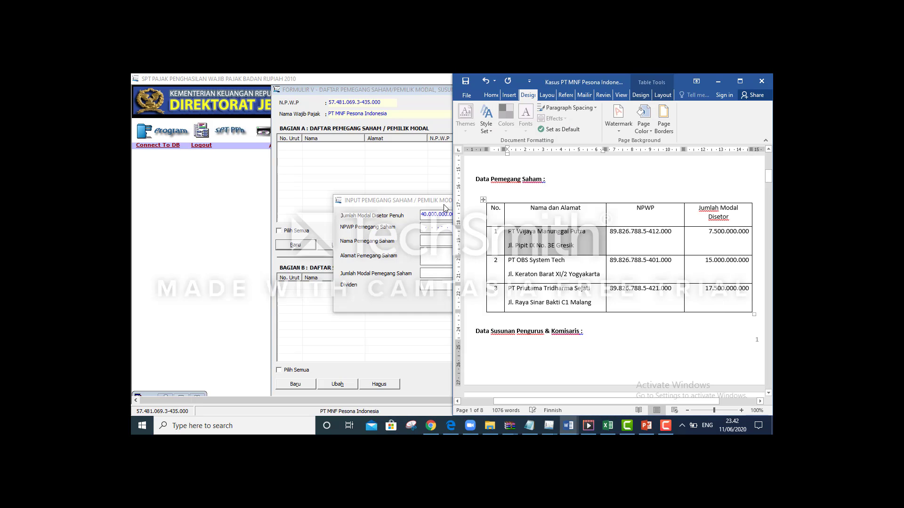
{"action": "left_click_drag", "start_coordinate": [613, 230], "coordinate": [669, 232]}
{"action": "key", "text": "ctrl+c"}
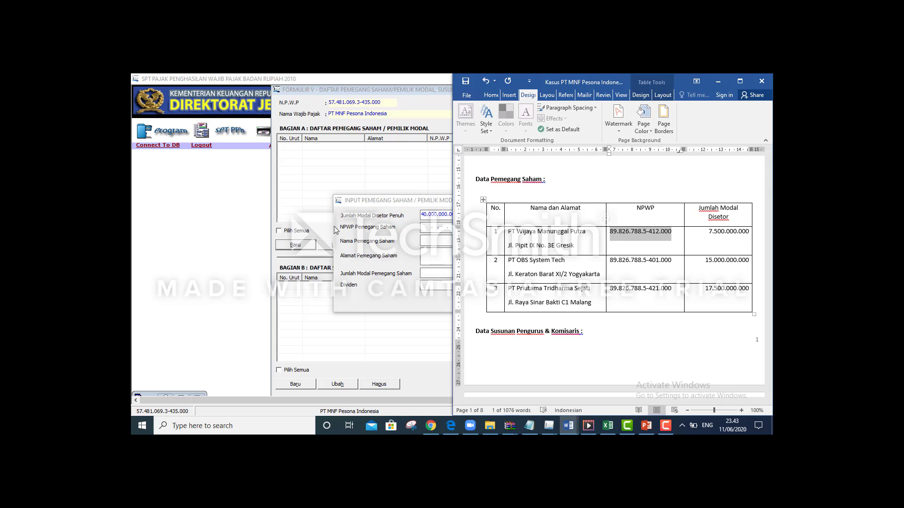
{"action": "left_click", "coordinate": [424, 228]}
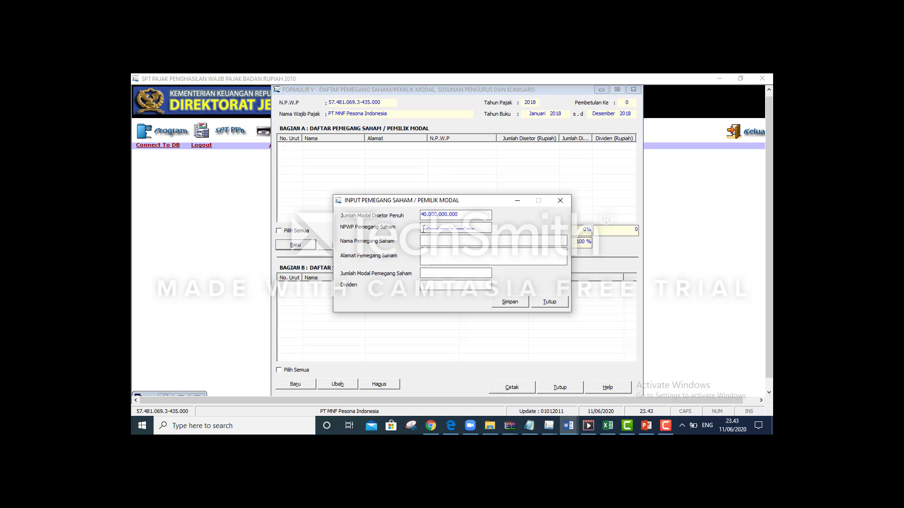
{"action": "key", "text": "ctrl+v"}
{"action": "key", "text": "alt+Tab"}
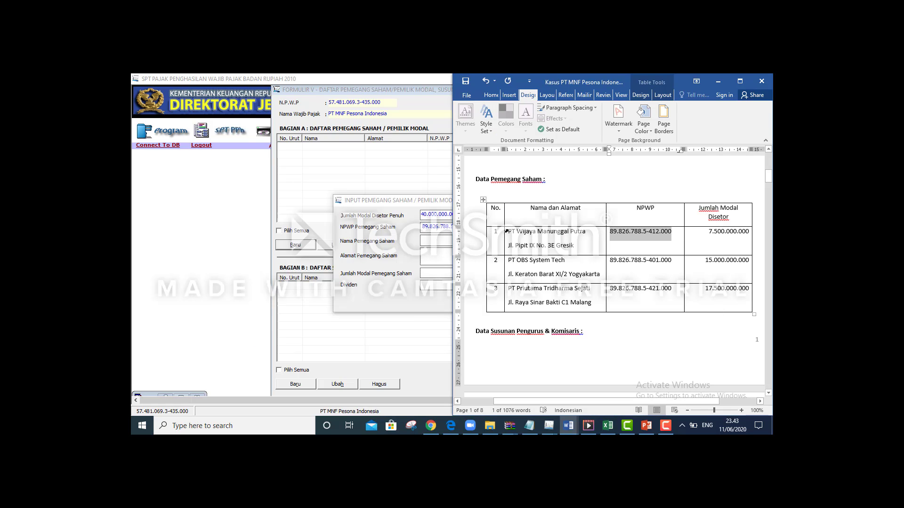
{"action": "left_click_drag", "start_coordinate": [511, 231], "coordinate": [590, 231]}
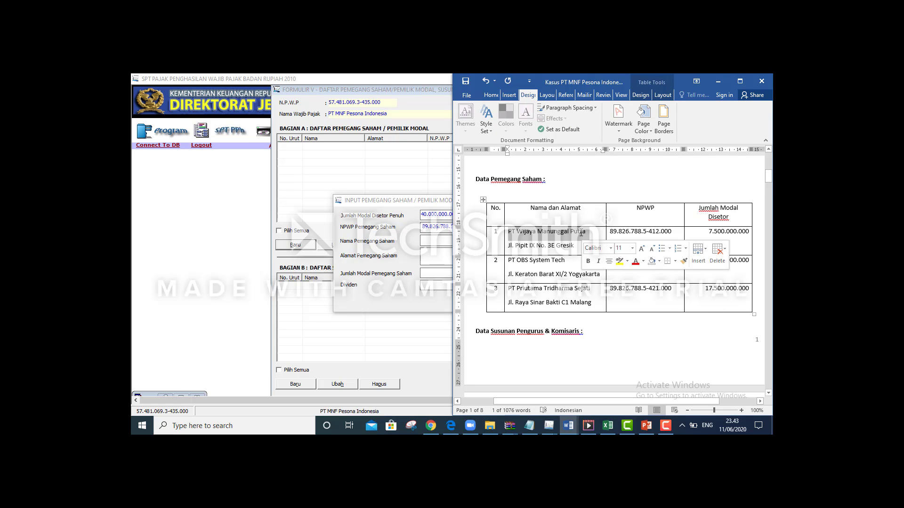
{"action": "key", "text": "ctrl+c"}
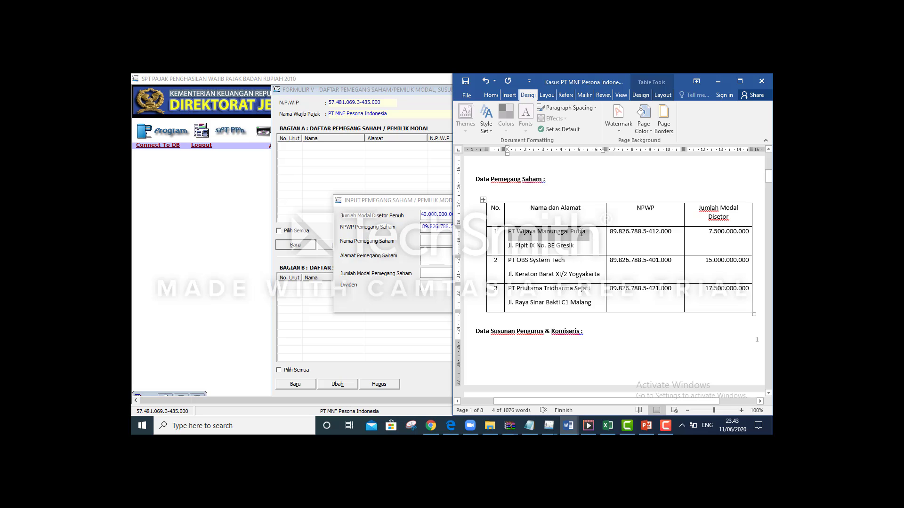
{"action": "key", "text": "alt+Tab"}
{"action": "left_click", "coordinate": [433, 239]}
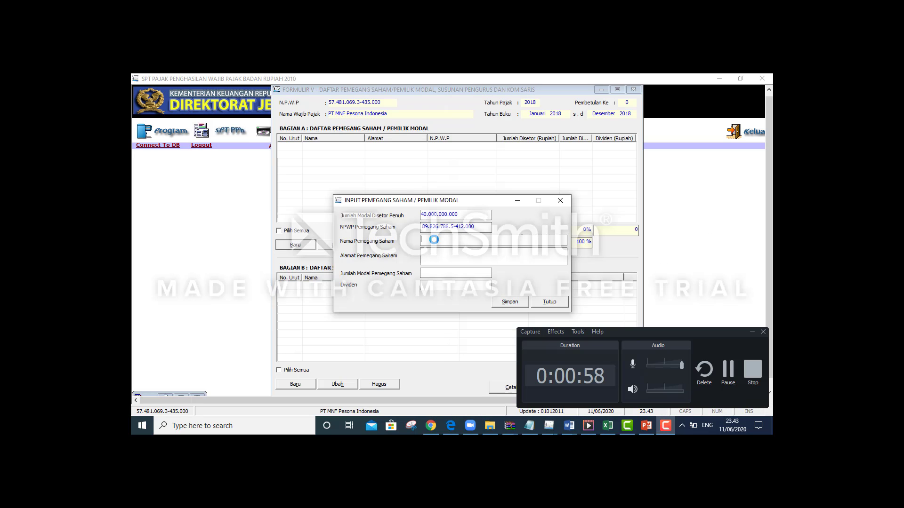
{"action": "key", "text": "ctrl+v"}
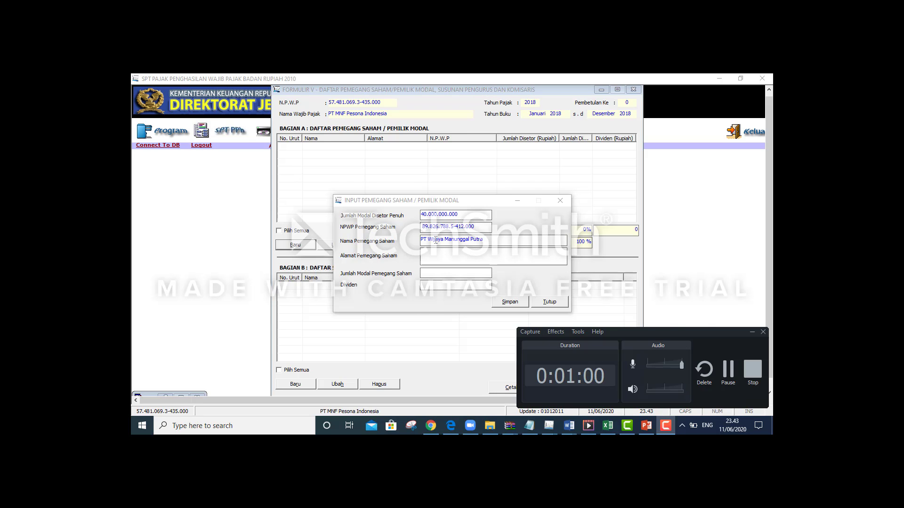
{"action": "key", "text": "alt+Tab"}
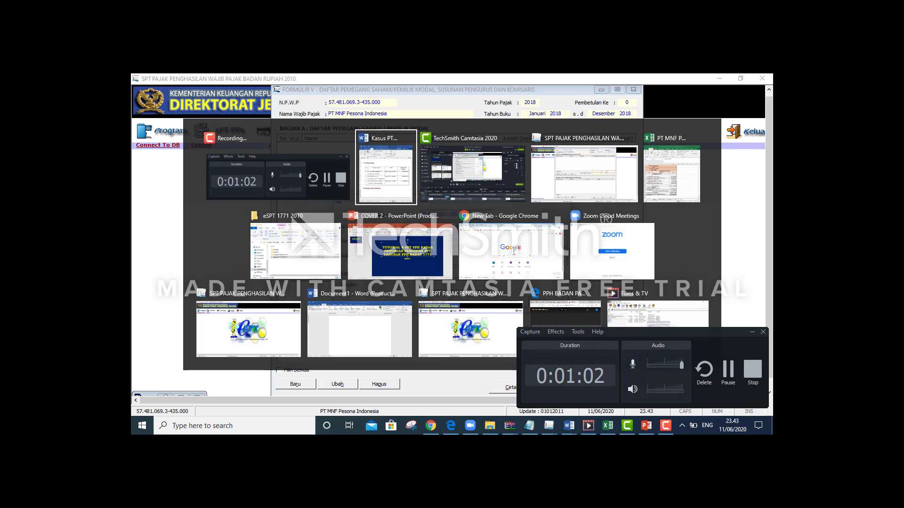
{"action": "left_click", "coordinate": [507, 246]}
{"action": "left_click", "coordinate": [508, 245]}
{"action": "left_click_drag", "start_coordinate": [508, 245], "coordinate": [574, 249]}
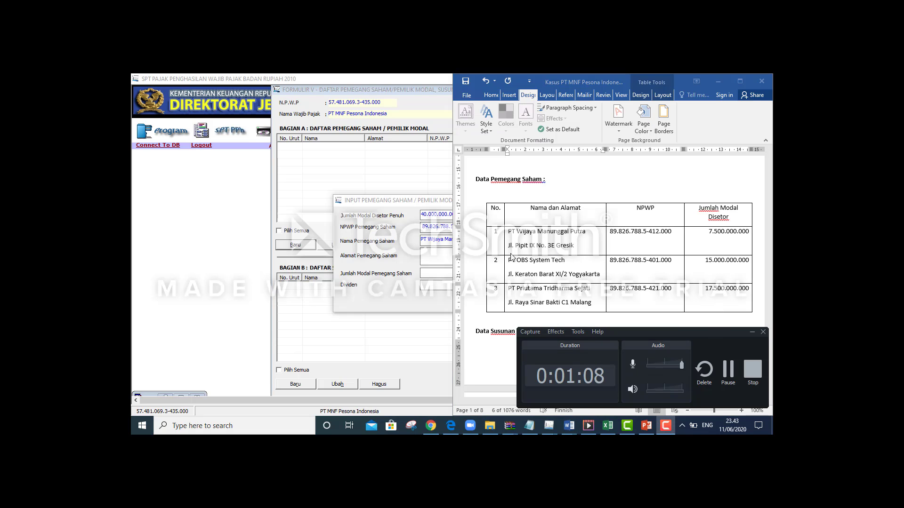
{"action": "key", "text": "alt+Tab"}
{"action": "left_click", "coordinate": [428, 257]}
{"action": "key", "text": "ctrl+v"}
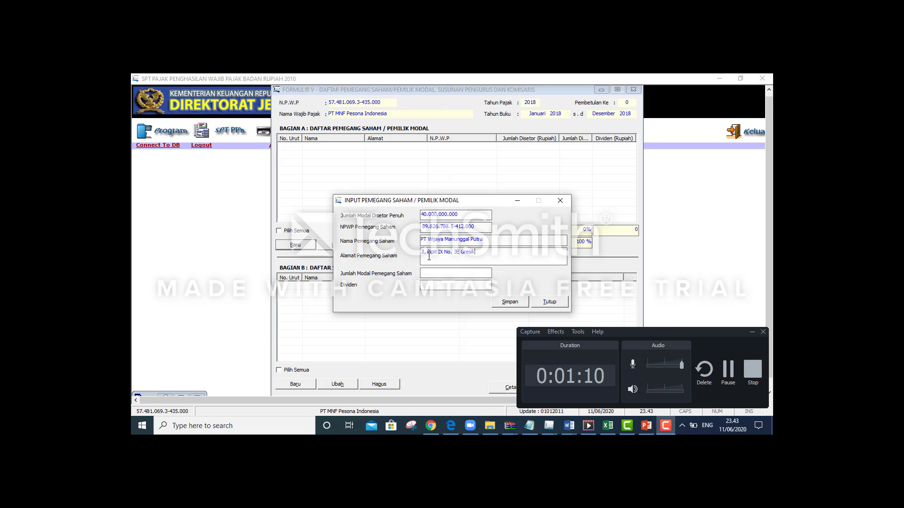
{"action": "left_click", "coordinate": [437, 272]}
Look up the 7.500.000.000 capital amount in row 1 of the case table
{"action": "key", "text": "alt+Tab"}
{"action": "key", "text": "alt+Tab"}
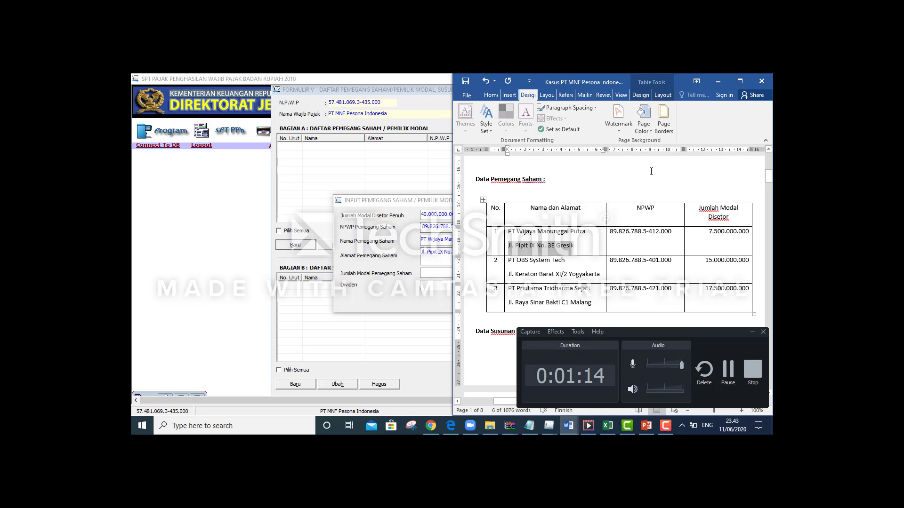
{"action": "left_click_drag", "start_coordinate": [707, 231], "coordinate": [743, 231]}
{"action": "key", "text": "alt+Tab"}
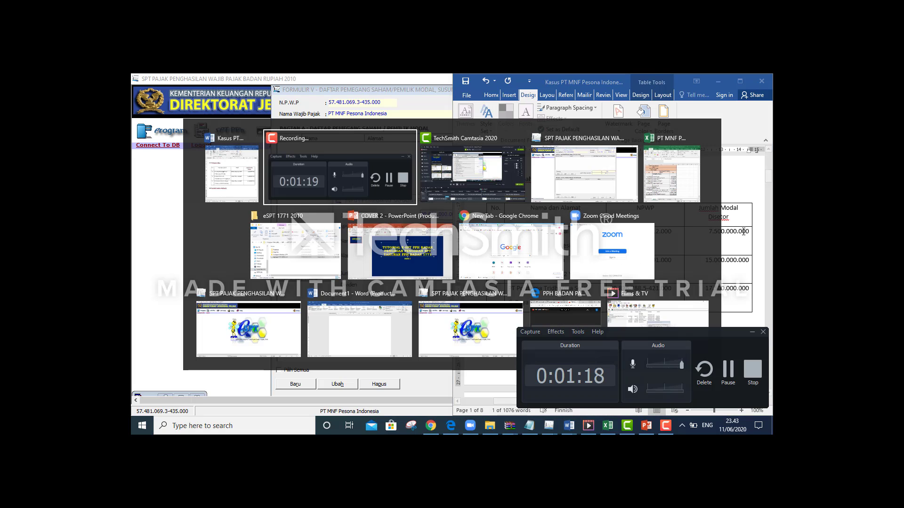
{"action": "key", "text": "alt+Tab"}
{"action": "key", "text": "alt+Tab"}
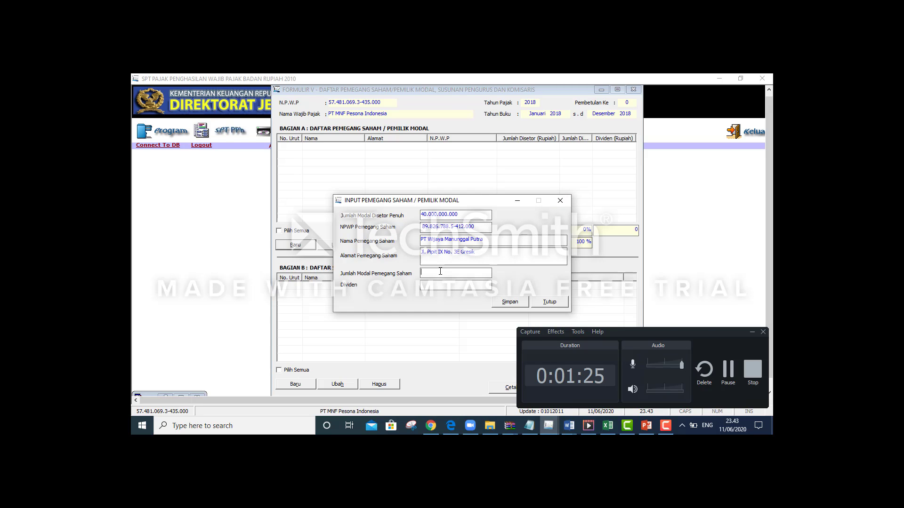
{"action": "key", "text": "alt+Tab"}
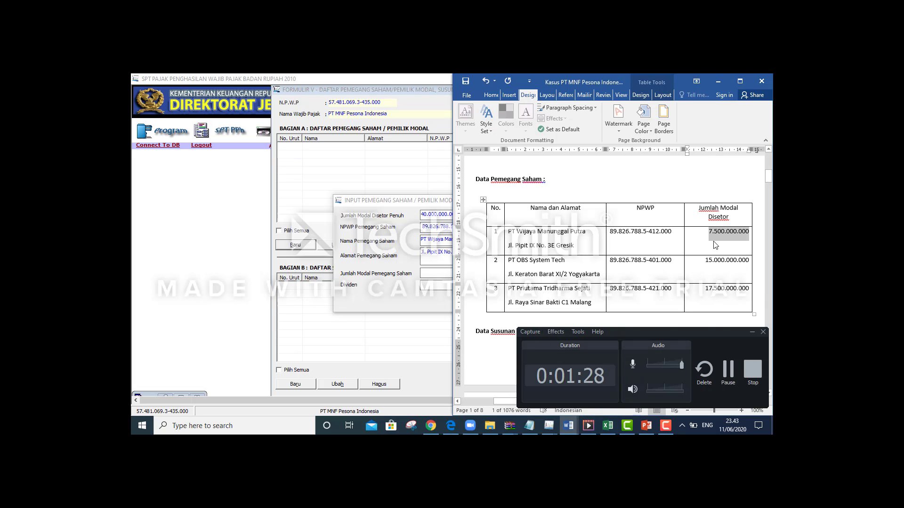
{"action": "key", "text": "alt+Tab"}
Enter 7.500.000.000 as the shareholder's capital and save the entry
{"action": "left_click", "coordinate": [471, 281]}
{"action": "left_click", "coordinate": [451, 271]}
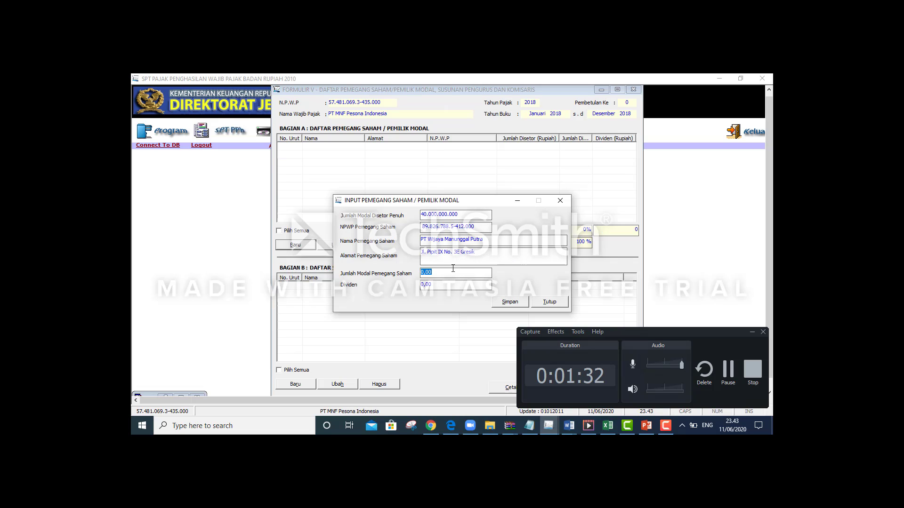
{"action": "key", "text": "Right"}
{"action": "key", "text": "BackSpace"}
{"action": "key", "text": "BackSpace"}
{"action": "key", "text": "BackSpace"}
{"action": "key", "text": "BackSpace"}
{"action": "type", "text": "7500"}
{"action": "key", "text": "BackSpace"}
{"action": "type", "text": "000.00"}
{"action": "key", "text": "Tab"}
{"action": "left_click", "coordinate": [452, 274]}
{"action": "type", "text": "0"}
{"action": "key", "text": "Tab"}
{"action": "left_click", "coordinate": [505, 303]}
{"action": "left_click", "coordinate": [468, 286]}
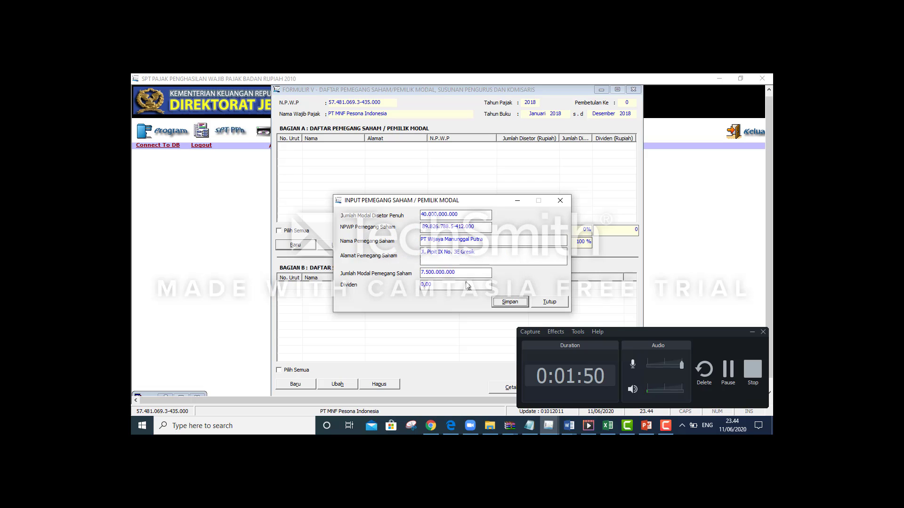
Paste the second shareholder's NPWP from row 2 of the case table
{"action": "left_click", "coordinate": [422, 227]}
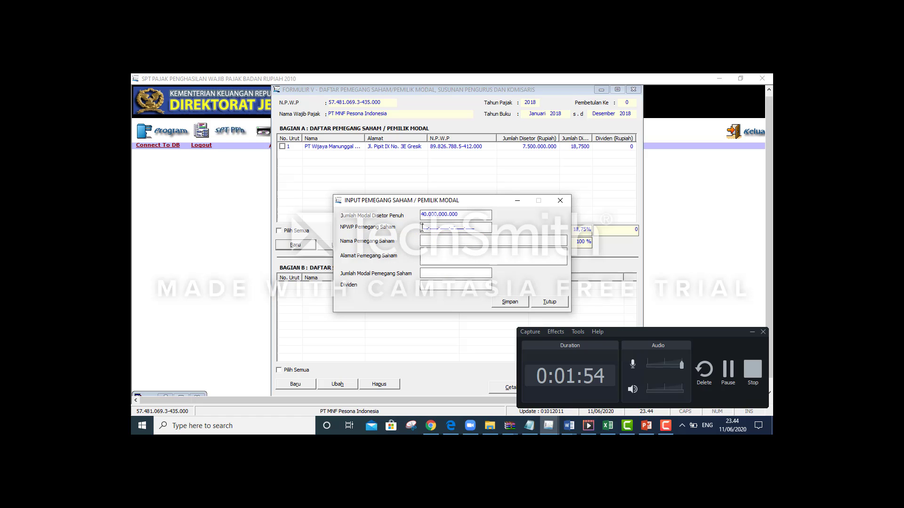
{"action": "key", "text": "alt+Tab"}
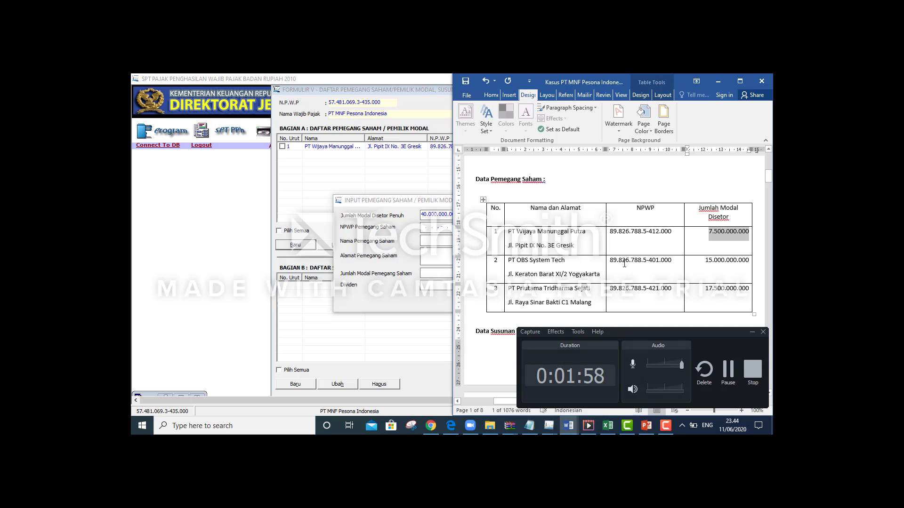
{"action": "left_click_drag", "start_coordinate": [609, 261], "coordinate": [670, 260]}
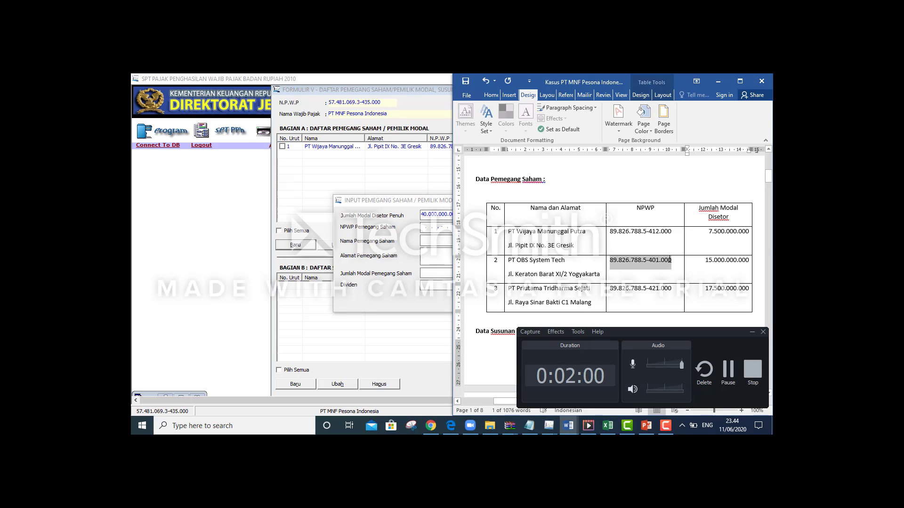
{"action": "left_click", "coordinate": [423, 227]}
{"action": "key", "text": "ctrl+v"}
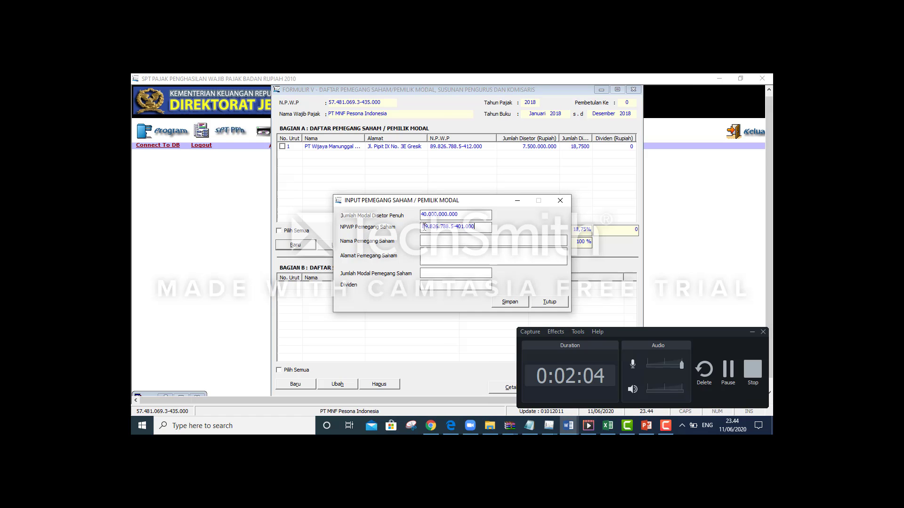
{"action": "key", "text": "alt+Tab"}
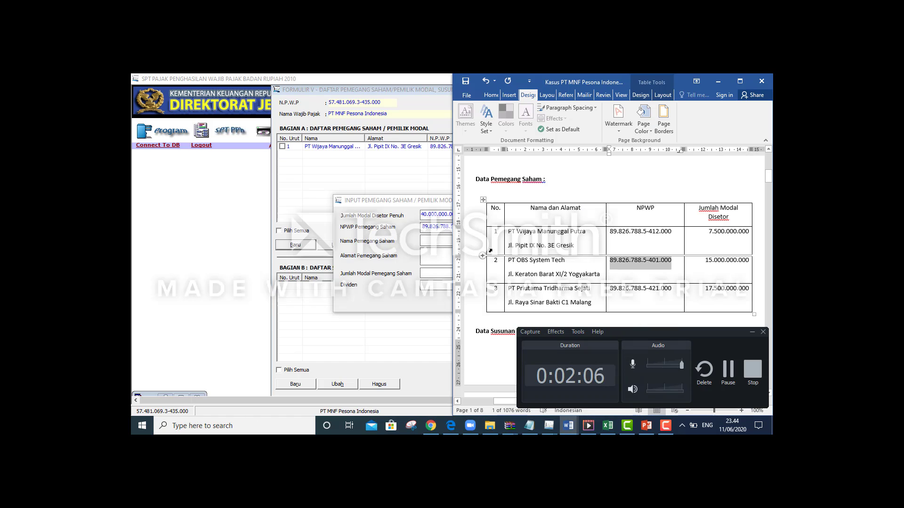
{"action": "left_click_drag", "start_coordinate": [508, 260], "coordinate": [560, 260]}
{"action": "key", "text": "ctrl+c"}
{"action": "key", "text": "alt+Tab"}
{"action": "left_click", "coordinate": [431, 244]}
{"action": "key", "text": "ctrl+v"}
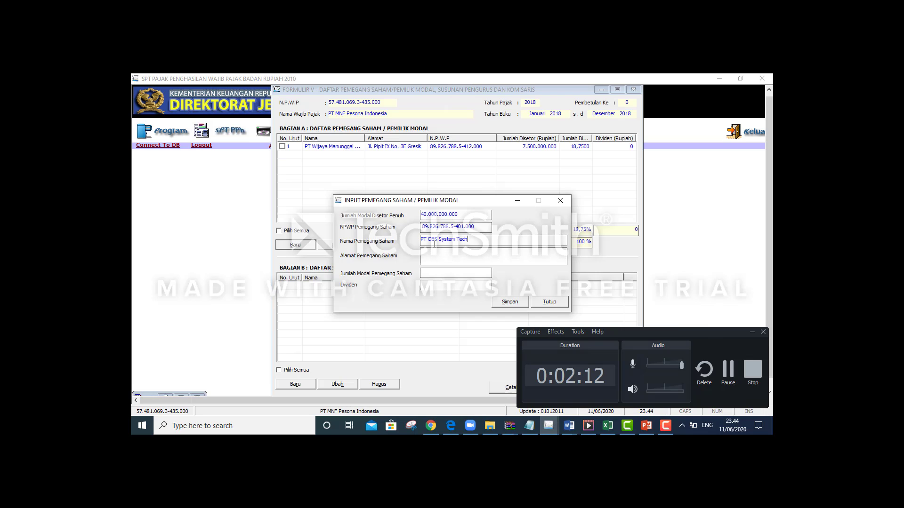
{"action": "key", "text": "alt+Tab"}
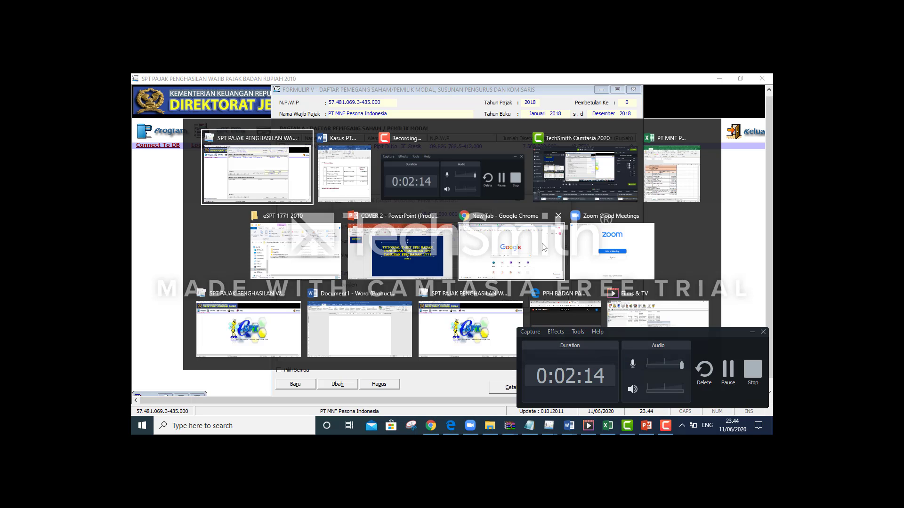
{"action": "left_click_drag", "start_coordinate": [510, 274], "coordinate": [603, 272]}
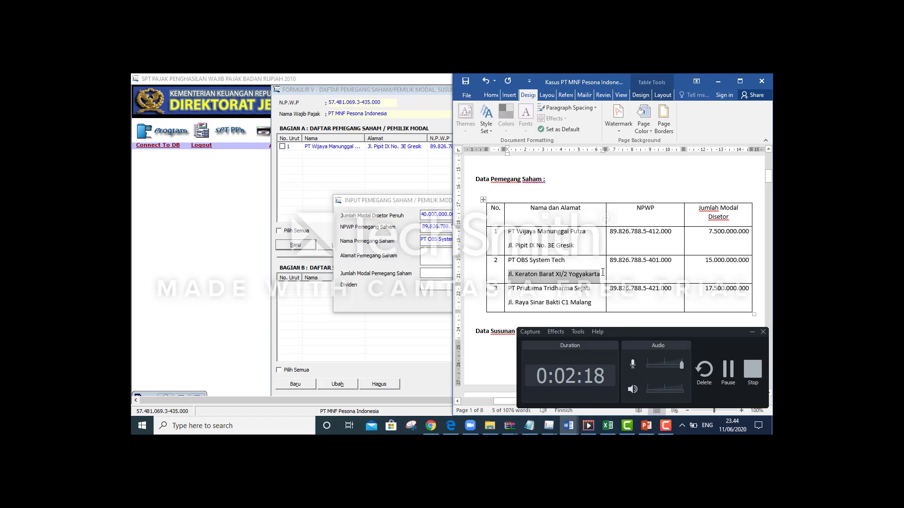
{"action": "key", "text": "alt+Tab"}
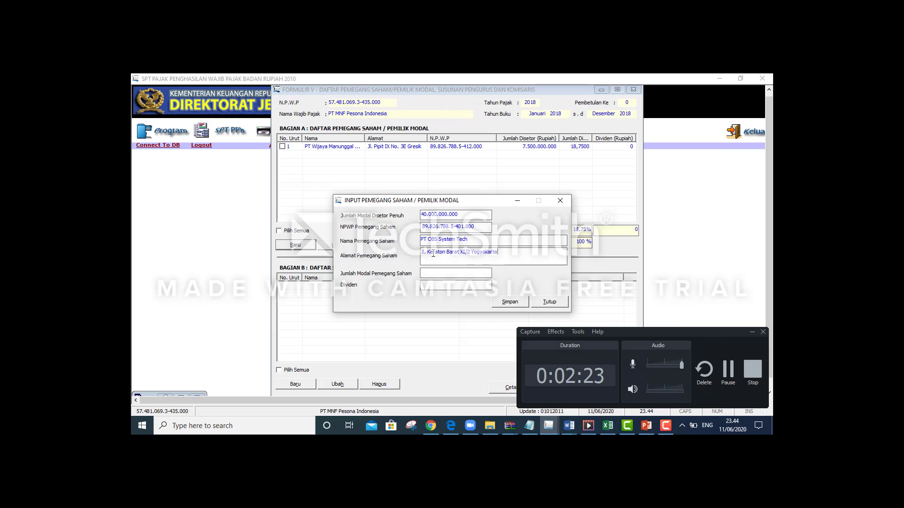
{"action": "key", "text": "alt+Tab"}
{"action": "left_click", "coordinate": [470, 278]}
Enter 15.000.000.000 as the capital and save the second shareholder
{"action": "key", "text": "alt+Tab"}
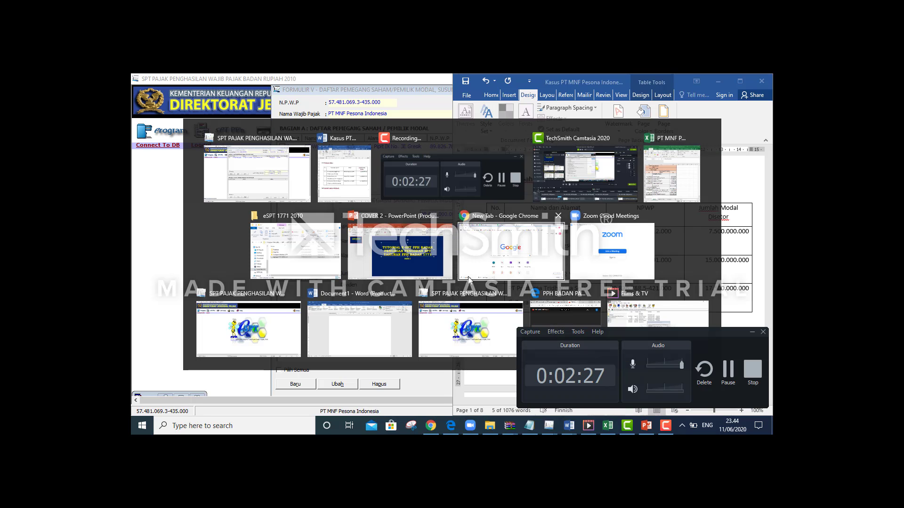
{"action": "left_click_drag", "start_coordinate": [698, 260], "coordinate": [751, 261]}
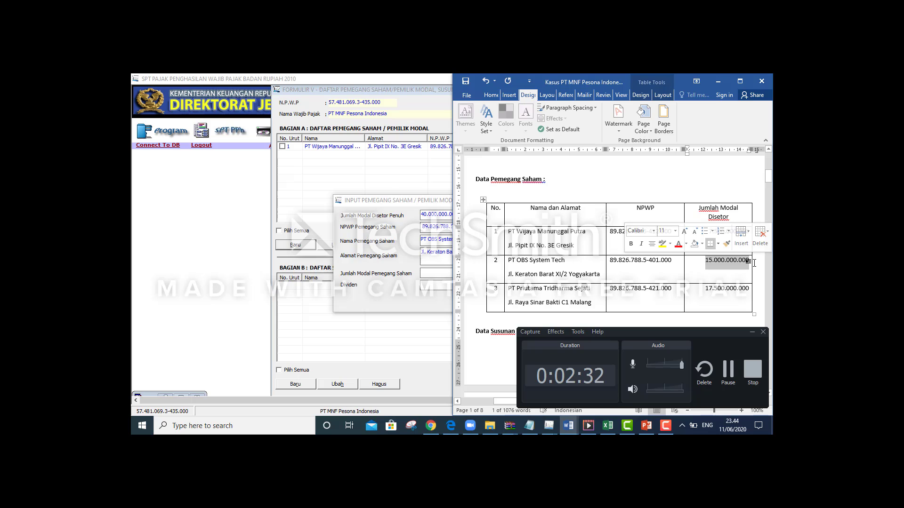
{"action": "key", "text": "alt+Tab"}
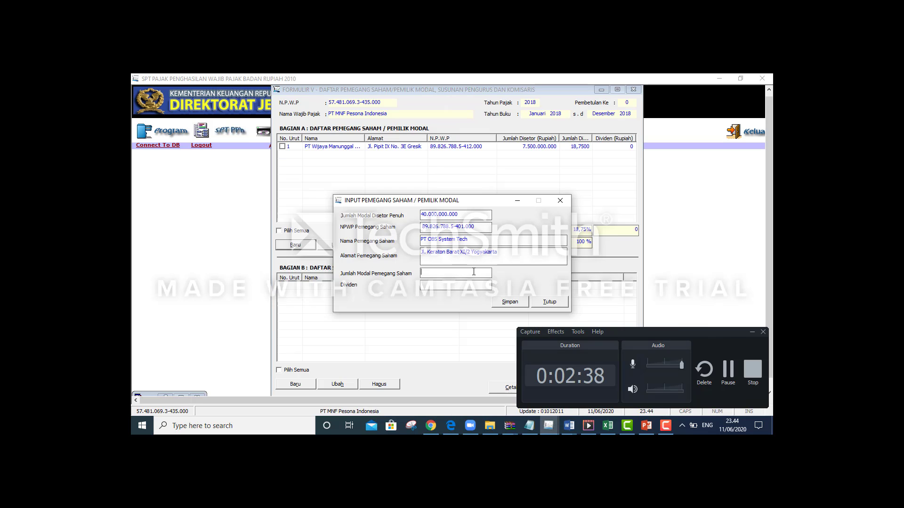
{"action": "key", "text": "alt+Tab"}
{"action": "key", "text": "alt+Tab"}
{"action": "key", "text": "alt+Tab"}
{"action": "key", "text": "alt+Tab"}
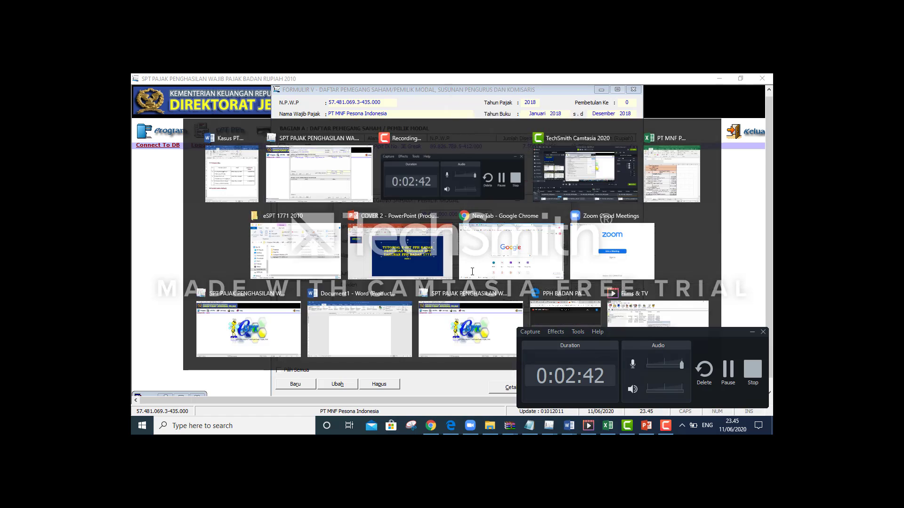
{"action": "left_click", "coordinate": [471, 271]}
{"action": "type", "text": "5"}
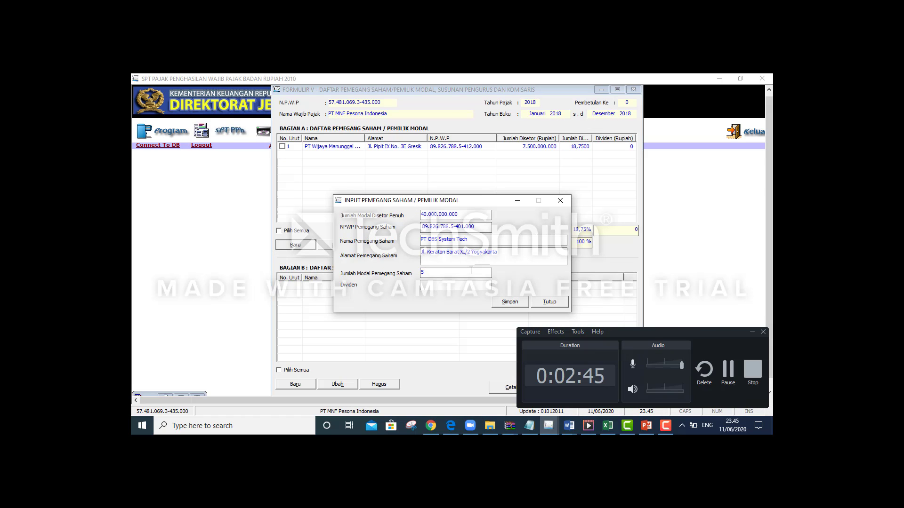
{"action": "type", "text": "5000000000"}
{"action": "key", "text": "Tab"}
{"action": "left_click", "coordinate": [509, 302]}
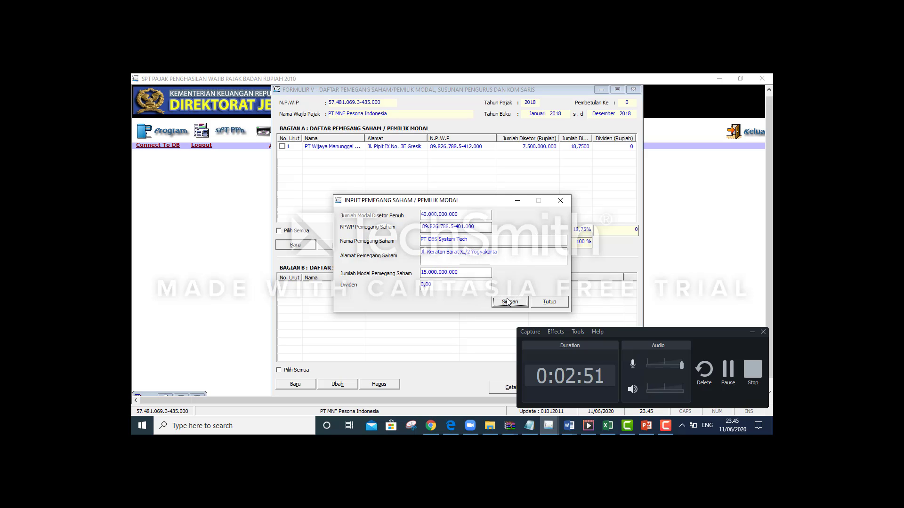
{"action": "left_click", "coordinate": [456, 281]}
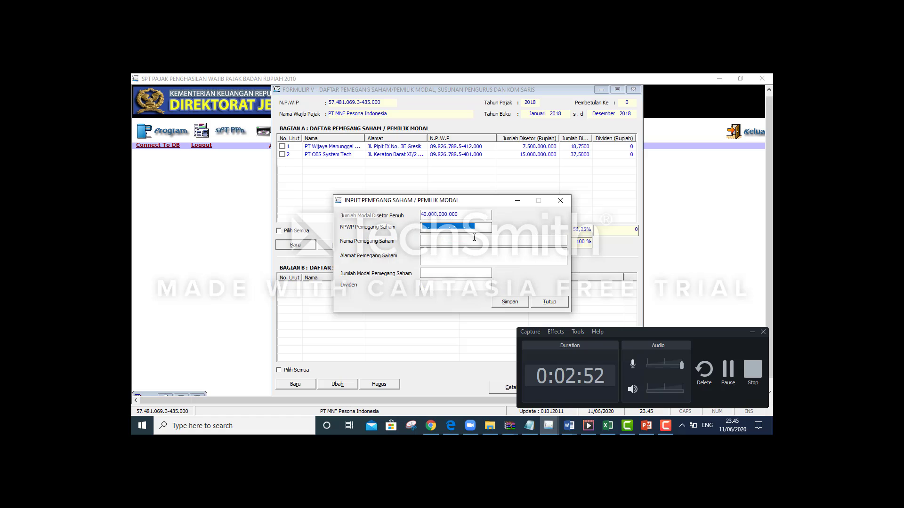
Paste the third shareholder's NPWP and company name PT Priutama Tridharma Sejati
{"action": "left_click", "coordinate": [426, 227]}
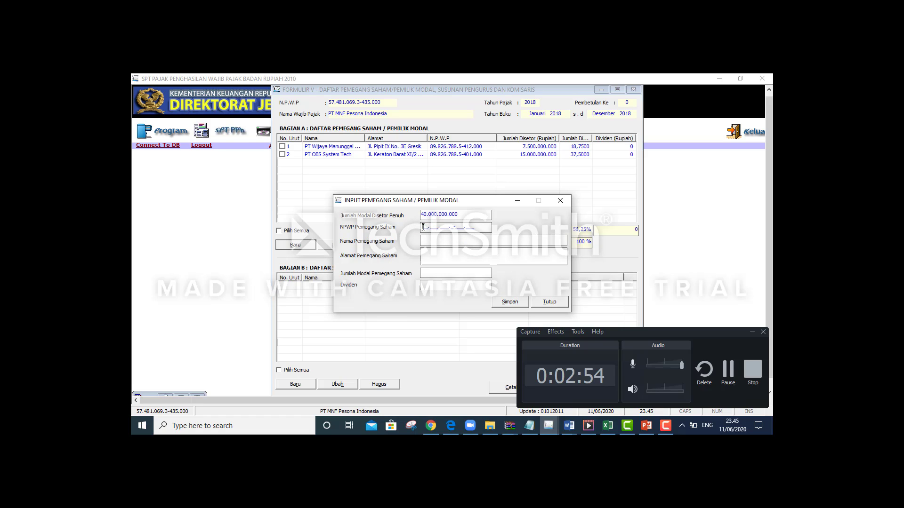
{"action": "key", "text": "alt+Tab"}
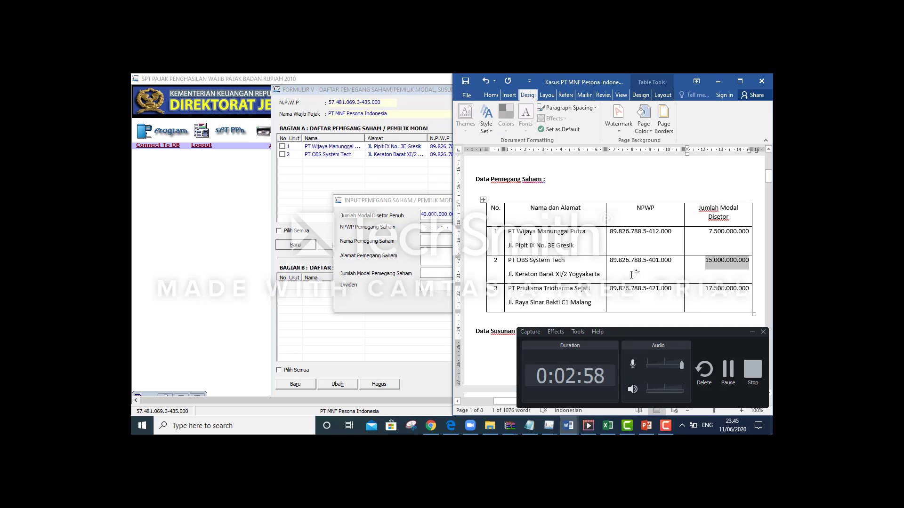
{"action": "left_click_drag", "start_coordinate": [609, 289], "coordinate": [670, 285]}
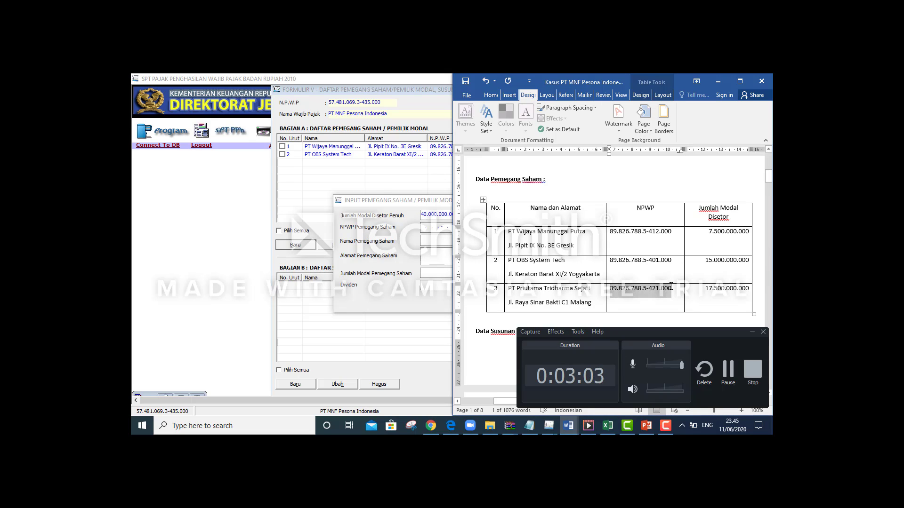
{"action": "key", "text": "alt+Tab"}
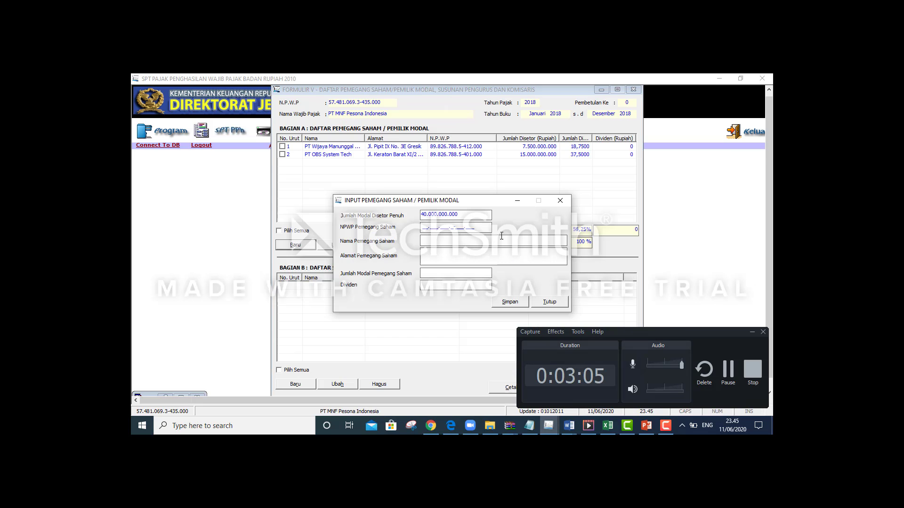
{"action": "key", "text": "ctrl+v"}
{"action": "key", "text": "alt+Tab"}
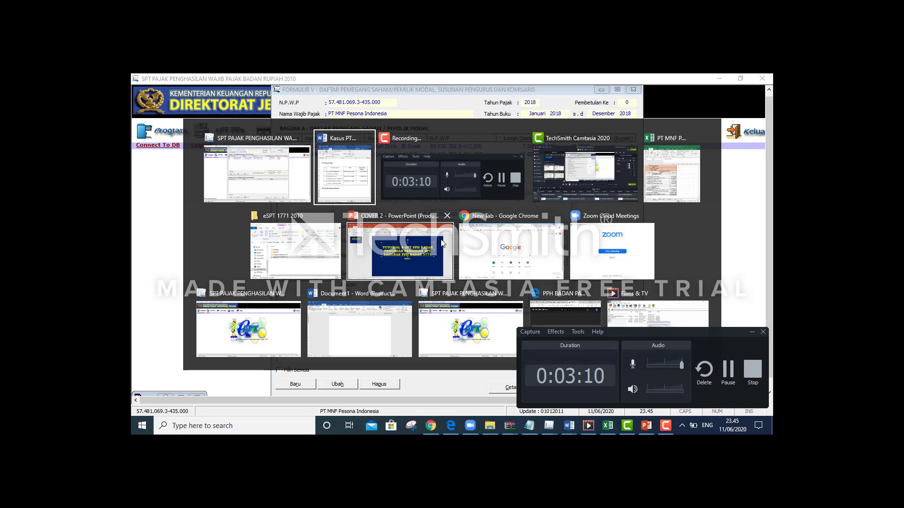
{"action": "left_click_drag", "start_coordinate": [508, 289], "coordinate": [588, 291]}
{"action": "key", "text": "alt+Tab"}
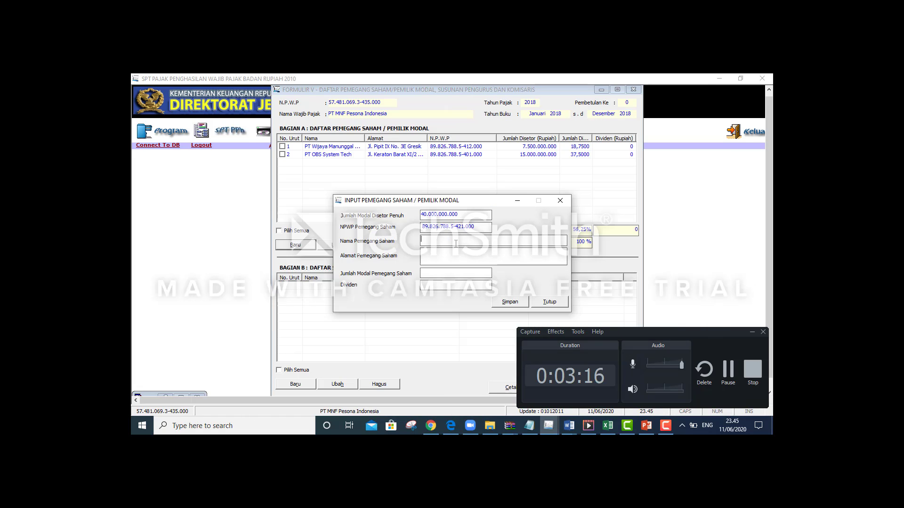
{"action": "key", "text": "ctrl+v"}
Copy the third shareholder's address from the case table into the form
{"action": "key", "text": "alt+Tab"}
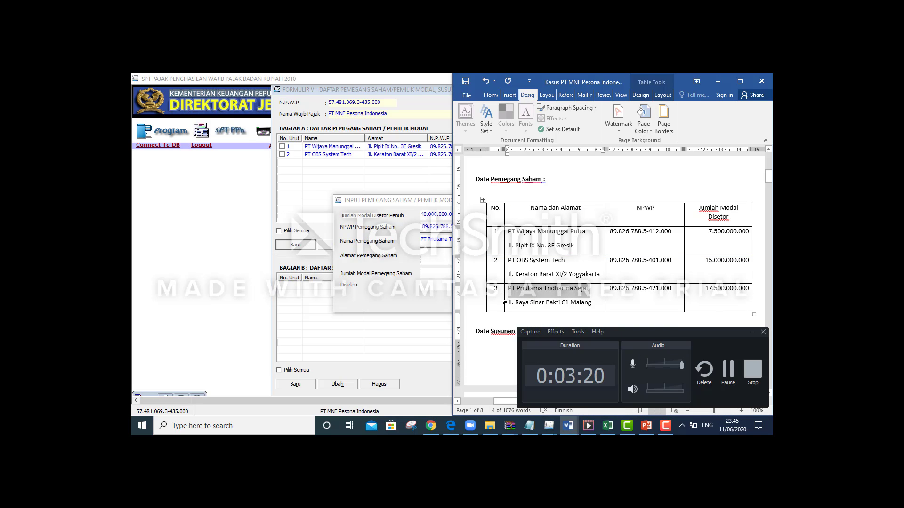
{"action": "left_click_drag", "start_coordinate": [508, 302], "coordinate": [587, 304]}
{"action": "key", "text": "ctrl+c"}
{"action": "key", "text": "alt+Tab"}
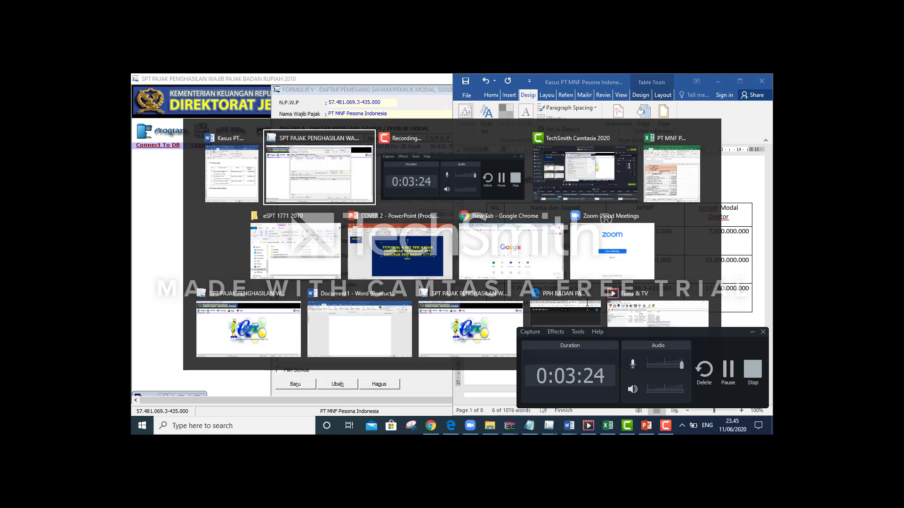
{"action": "key", "text": "ctrl+v"}
{"action": "left_click", "coordinate": [451, 273]}
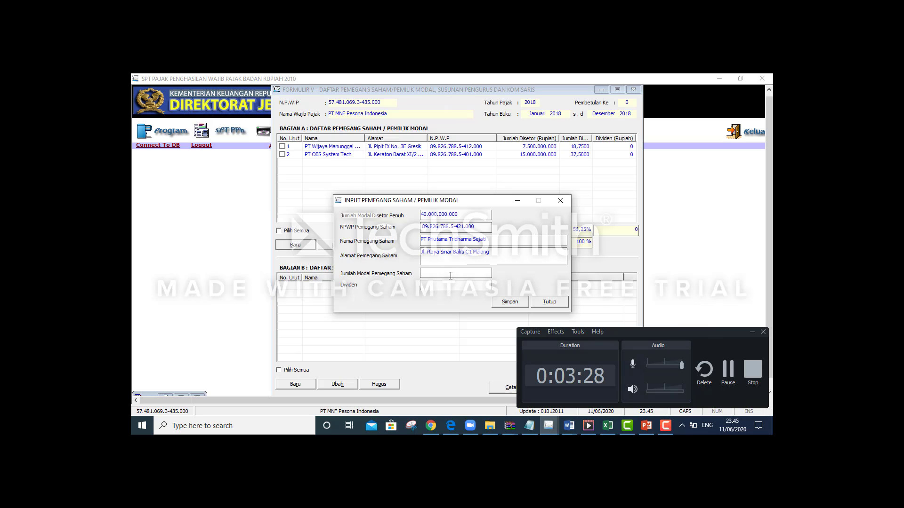
Enter 17.500.000.000 capital, save, and acknowledge the fully-allocated capital messages
{"action": "key", "text": "alt+Tab"}
{"action": "key", "text": "alt+Tab"}
{"action": "type", "text": "75000000"}
{"action": "key", "text": "Tab"}
{"action": "left_click", "coordinate": [523, 301]}
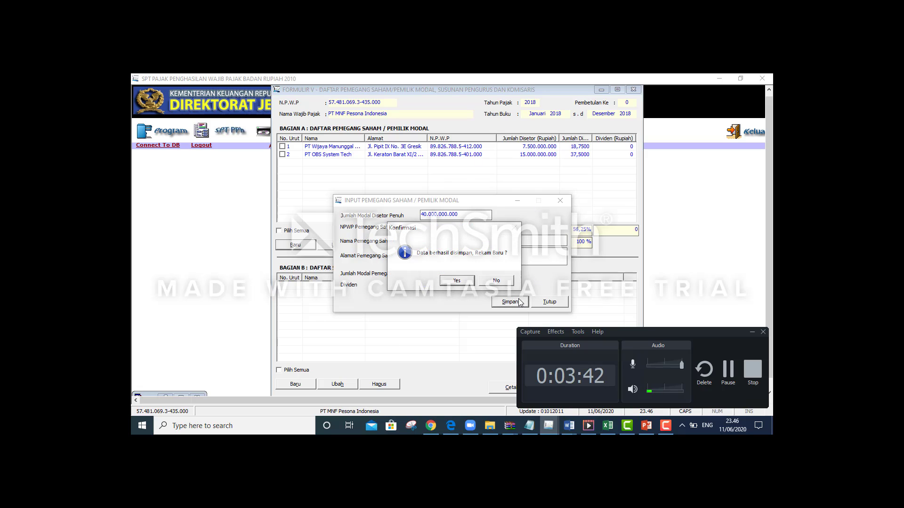
{"action": "left_click", "coordinate": [468, 285]}
{"action": "left_click", "coordinate": [510, 302]}
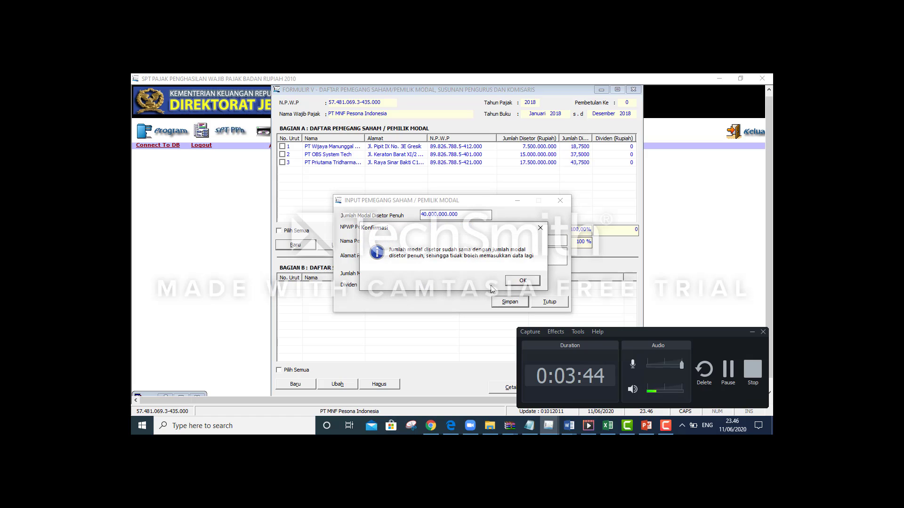
{"action": "left_click", "coordinate": [516, 297]}
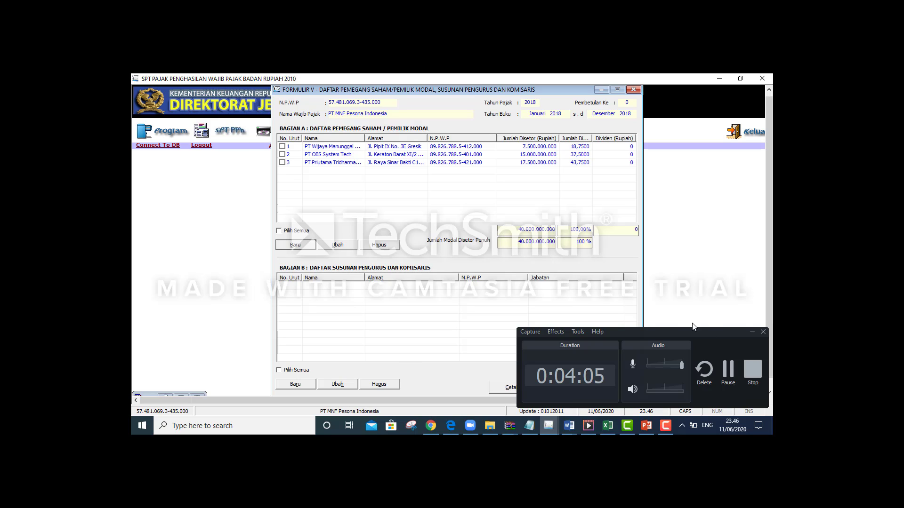
Dismiss the capital-complete message and scroll Word to the Data Susunan Pengurus & Komisaris table
{"action": "left_click", "coordinate": [751, 335]}
{"action": "left_click", "coordinate": [752, 335]}
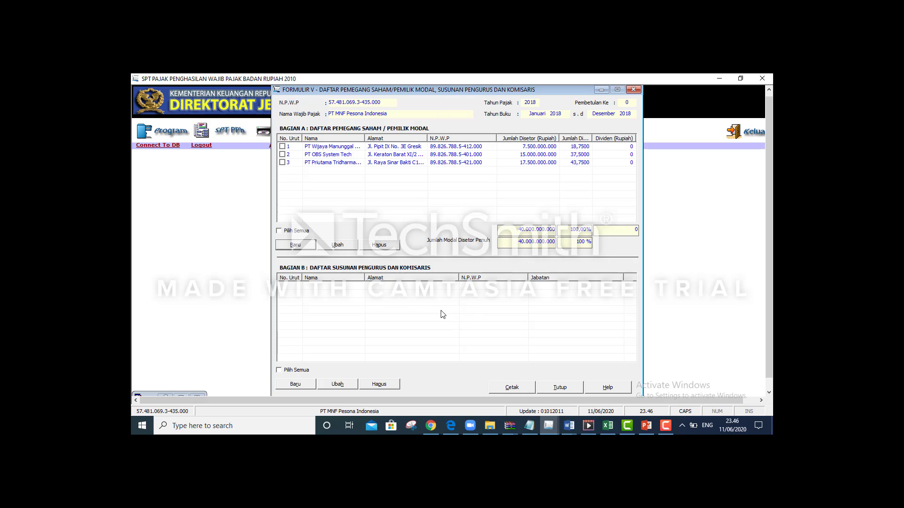
{"action": "key", "text": "alt+Tab"}
{"action": "key", "text": "alt+Tab"}
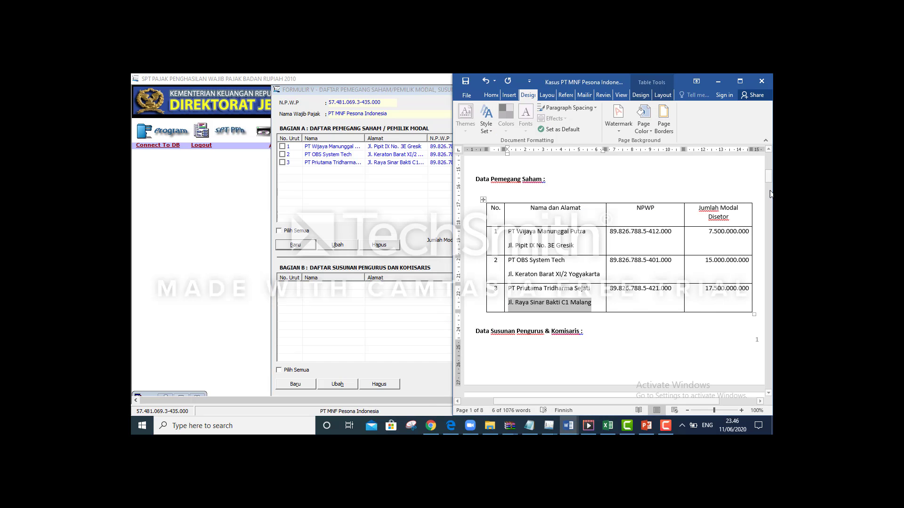
{"action": "left_click_drag", "start_coordinate": [768, 177], "coordinate": [769, 190]}
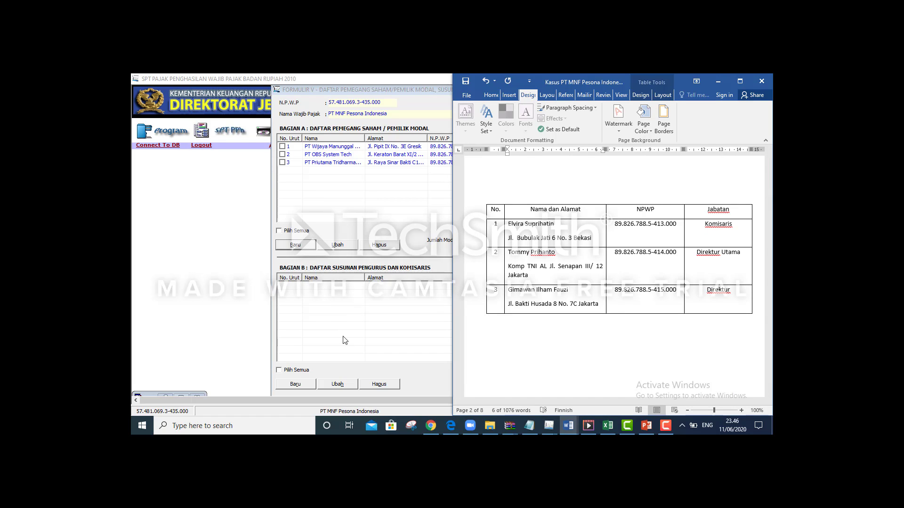
Start a new Bagian B entry and paste the first member's NPWP from the Word case document
{"action": "left_click", "coordinate": [295, 385]}
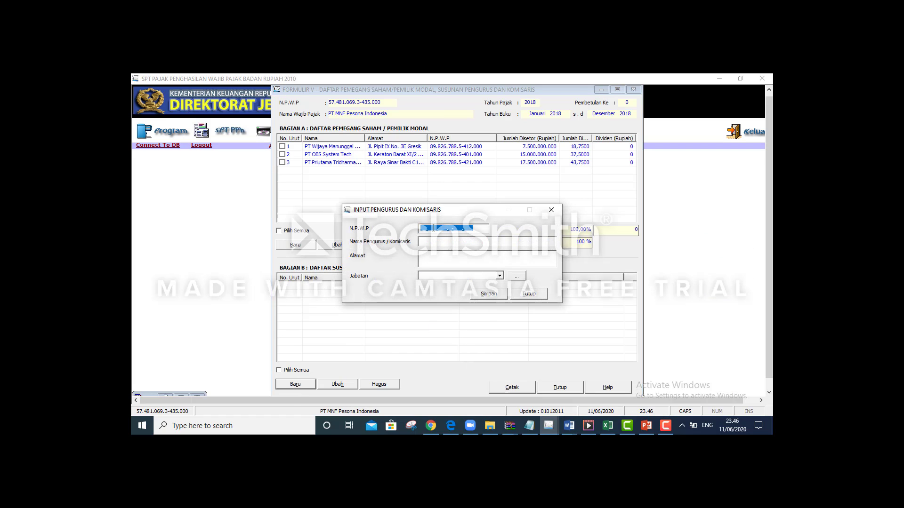
{"action": "left_click", "coordinate": [429, 229]}
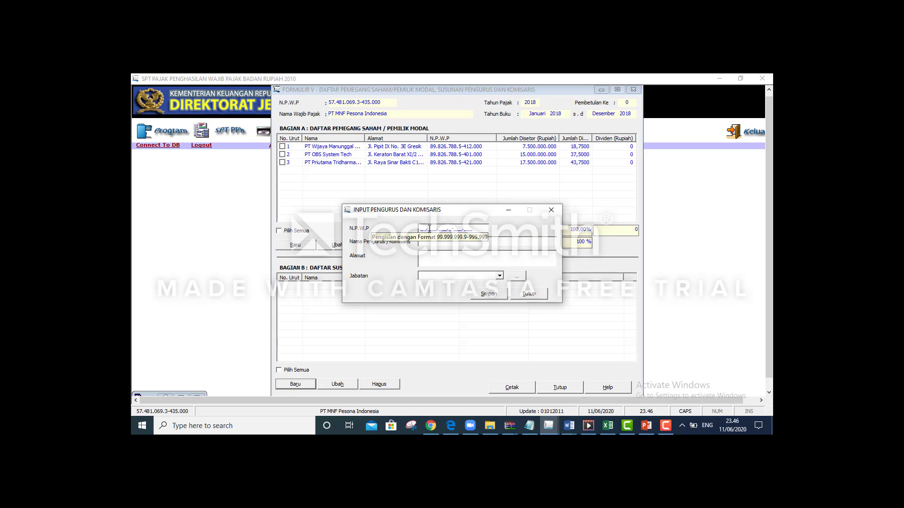
{"action": "key", "text": "alt+Tab"}
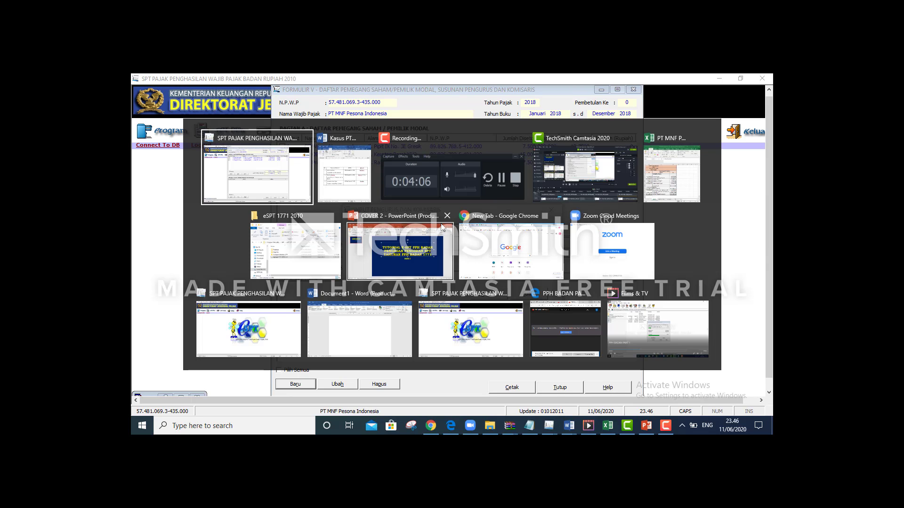
{"action": "left_click", "coordinate": [367, 193]}
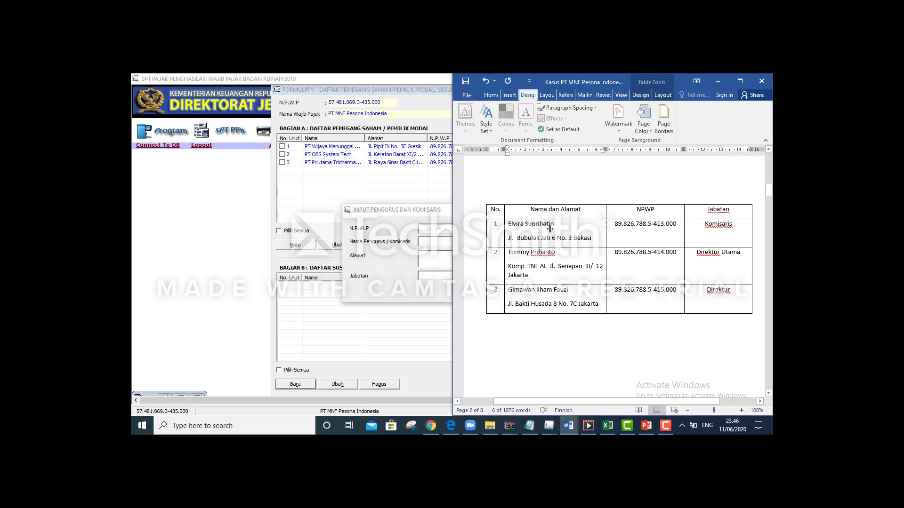
{"action": "scroll", "coordinate": [618, 254], "scroll_direction": "up", "scroll_amount": 3}
{"action": "left_click_drag", "start_coordinate": [619, 338], "coordinate": [673, 336]}
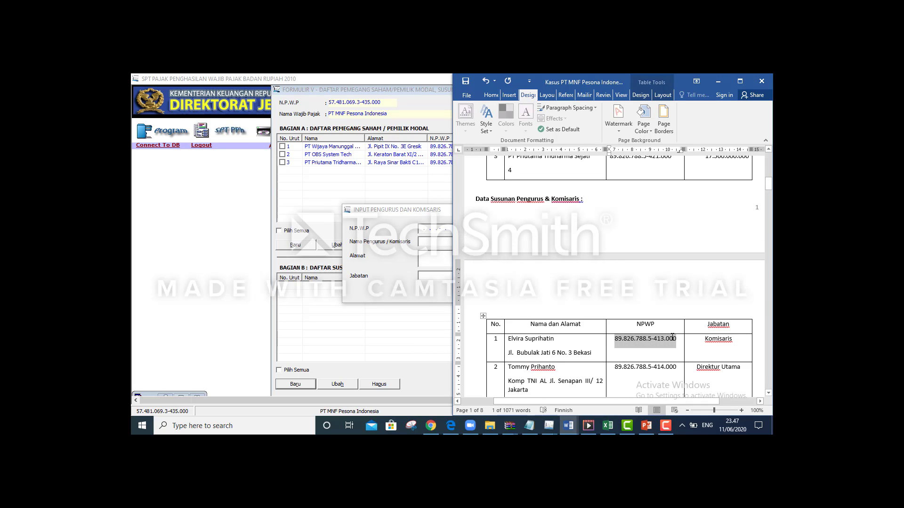
{"action": "left_click", "coordinate": [423, 231]}
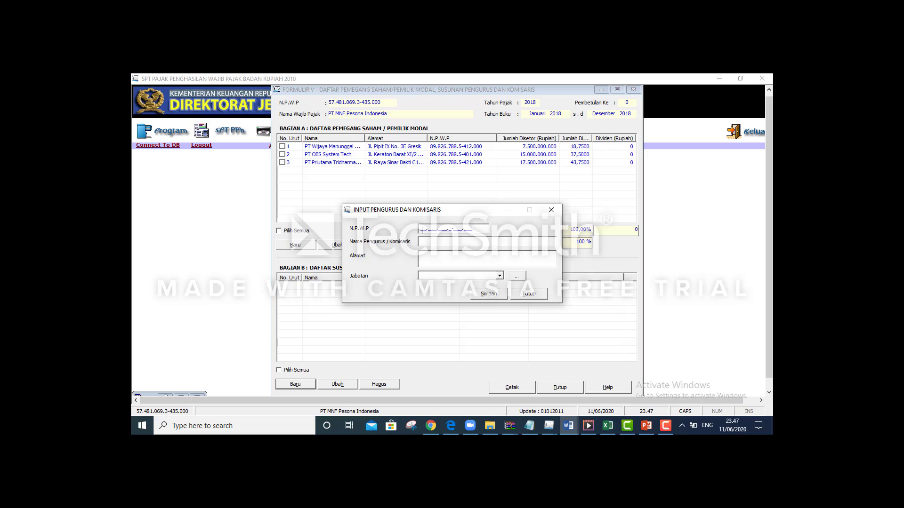
{"action": "left_click", "coordinate": [422, 230]}
{"action": "key", "text": "ctrl+v"}
Paste the first board member's name and address from the Word document into the entry form
{"action": "key", "text": "alt+Tab"}
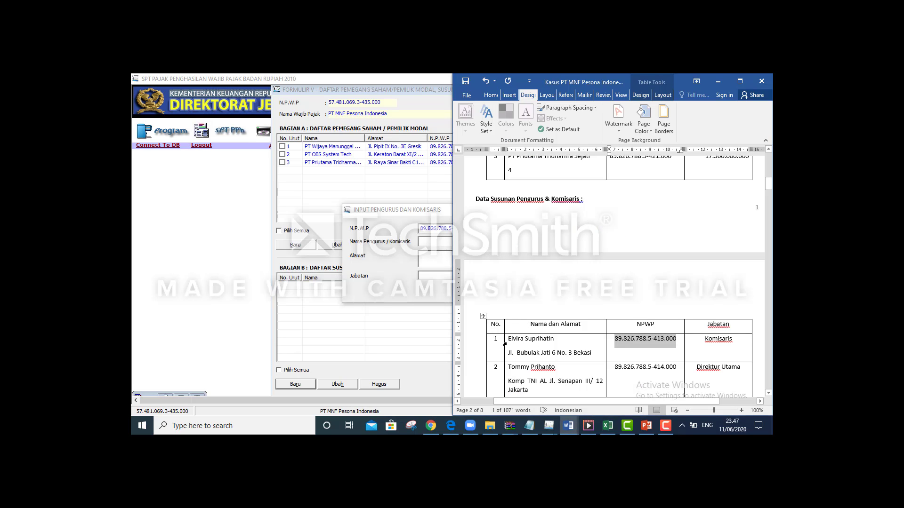
{"action": "left_click_drag", "start_coordinate": [509, 339], "coordinate": [555, 340]}
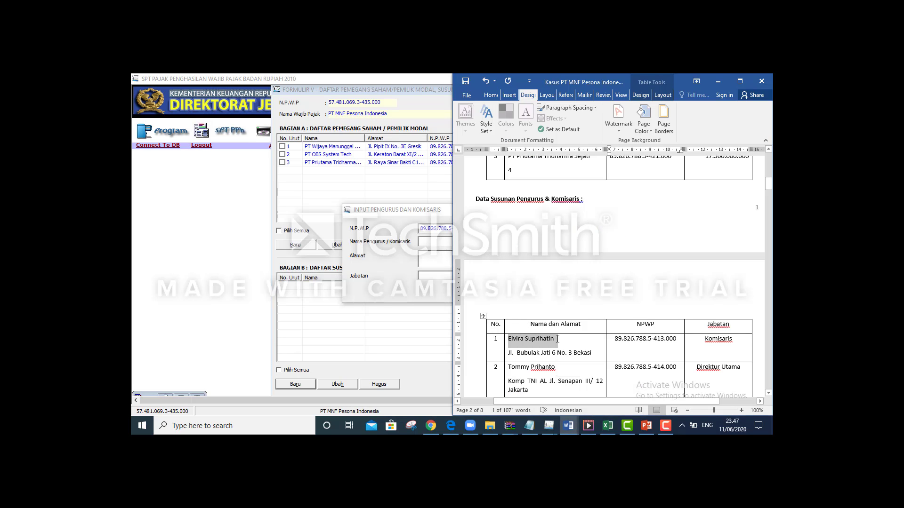
{"action": "key", "text": "alt+Tab"}
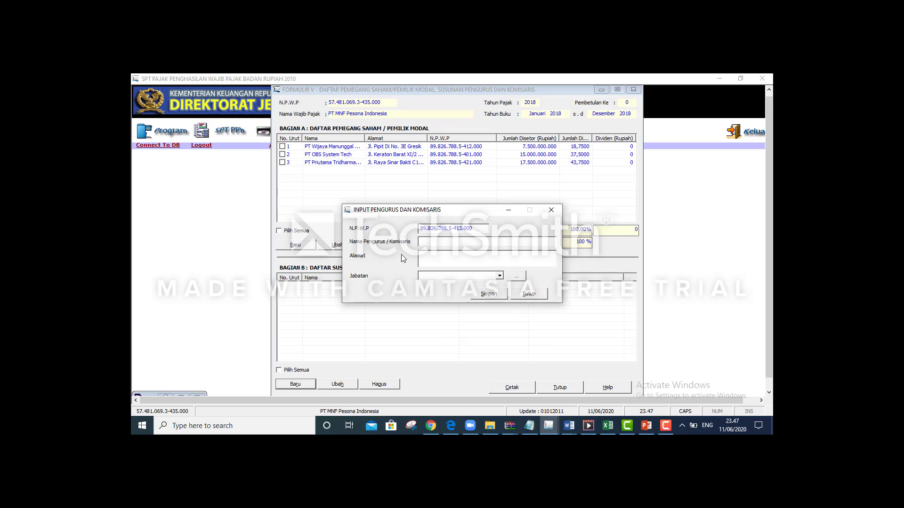
{"action": "key", "text": "ctrl+v"}
{"action": "key", "text": "alt+Tab"}
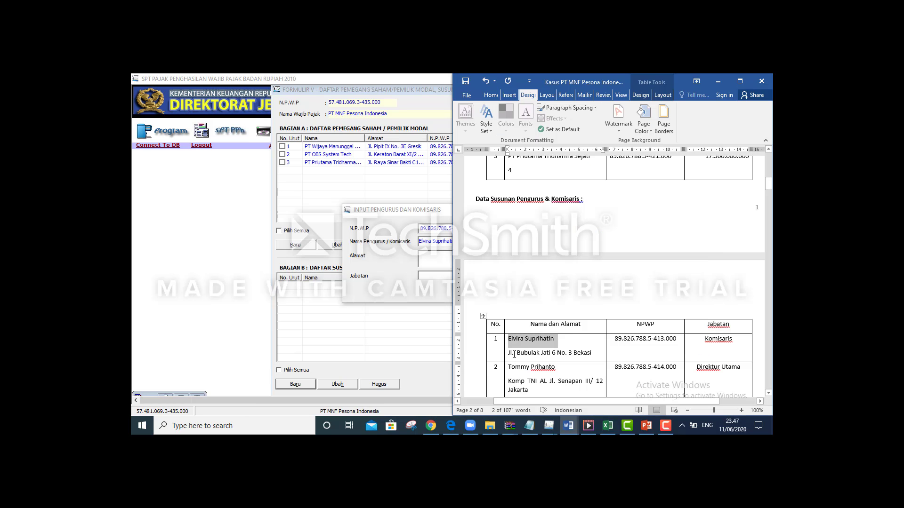
{"action": "left_click_drag", "start_coordinate": [509, 352], "coordinate": [587, 354]}
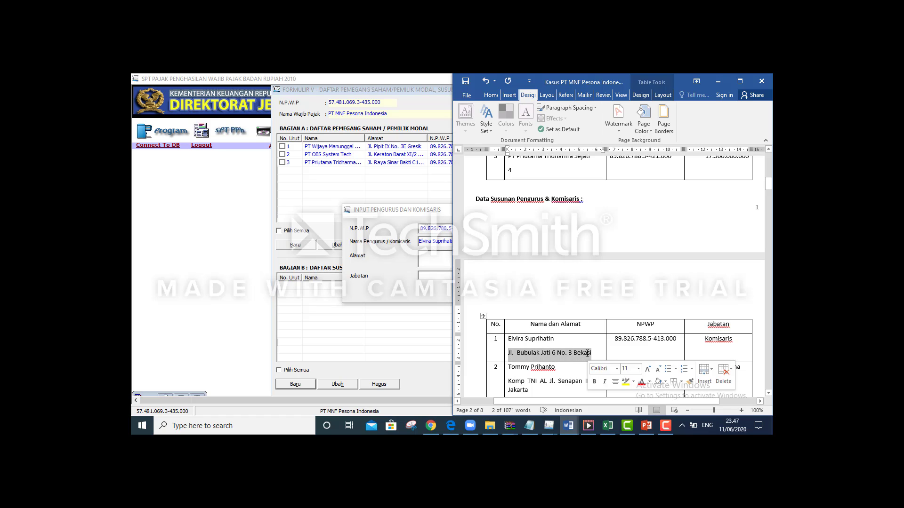
{"action": "key", "text": "alt+Tab"}
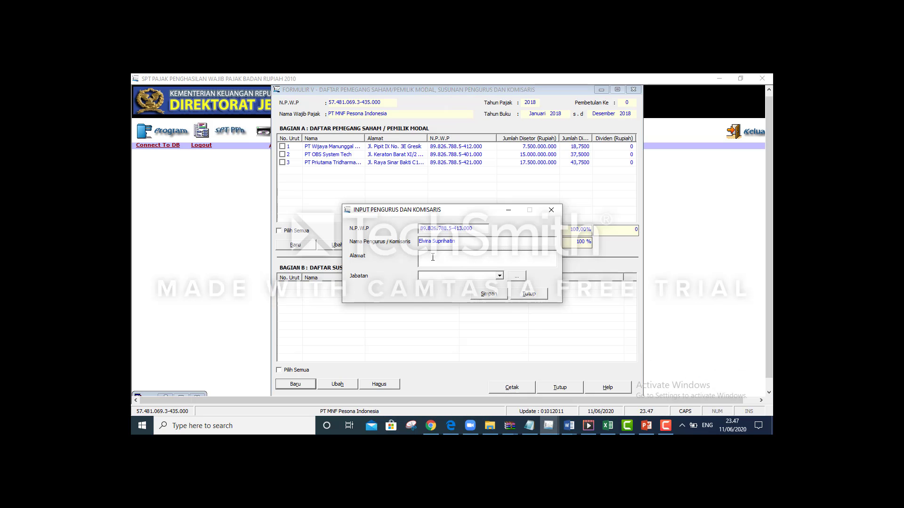
{"action": "key", "text": "ctrl+v"}
Set Jabatan to Komisaris, save the entry and confirm to record another
{"action": "key", "text": "alt+Tab"}
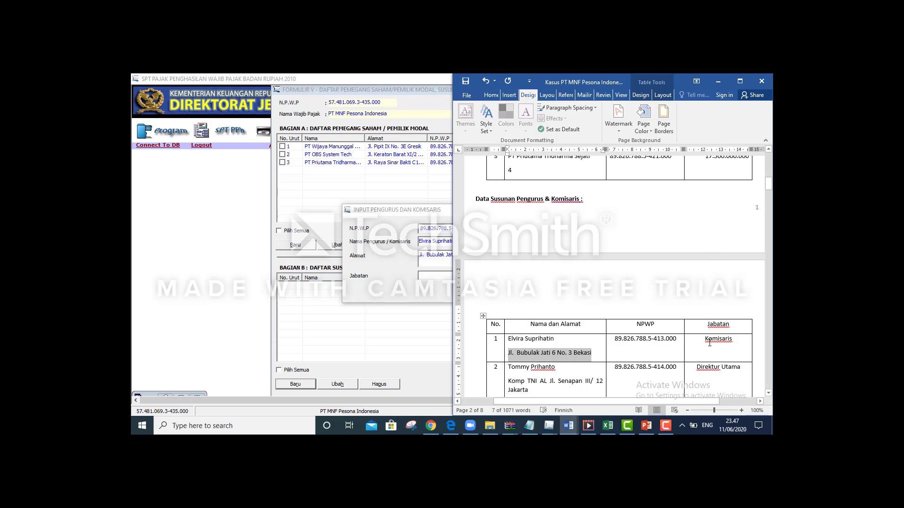
{"action": "left_click_drag", "start_coordinate": [709, 343], "coordinate": [733, 342]}
{"action": "key", "text": "alt+Tab"}
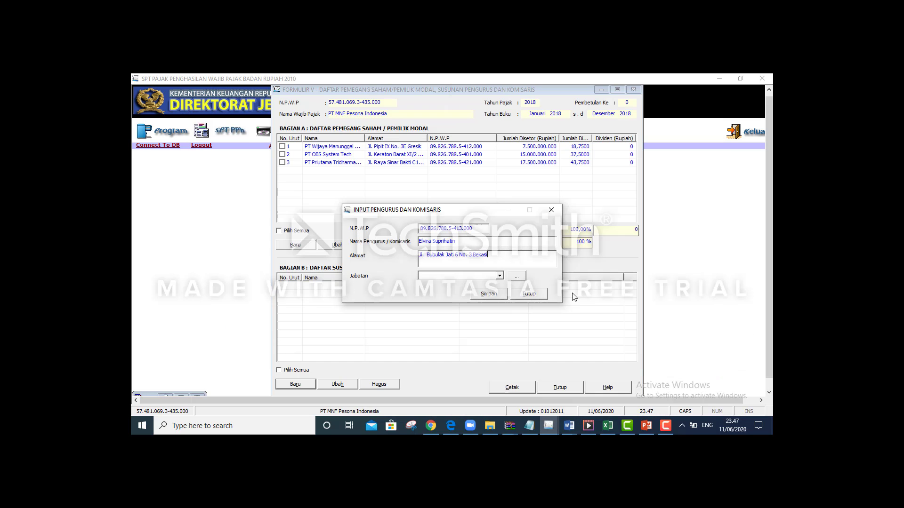
{"action": "left_click", "coordinate": [499, 276]}
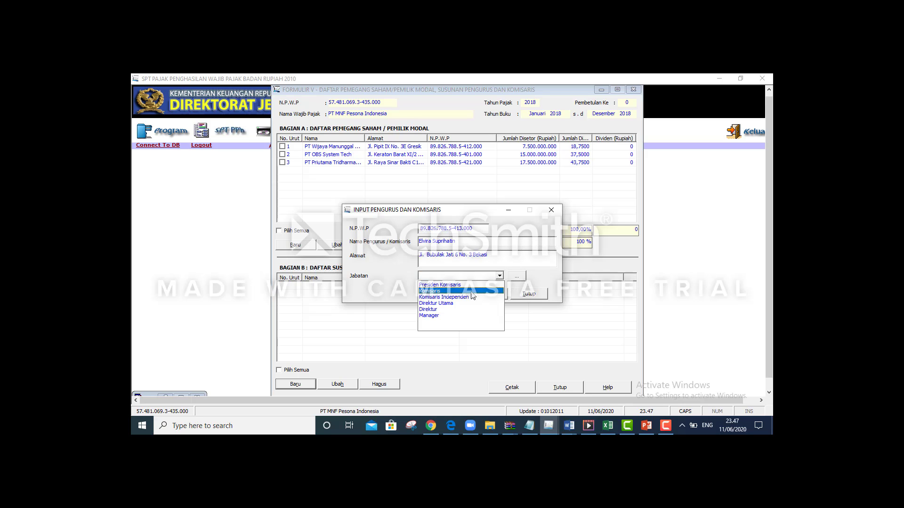
{"action": "left_click", "coordinate": [471, 293]}
{"action": "left_click", "coordinate": [477, 296]}
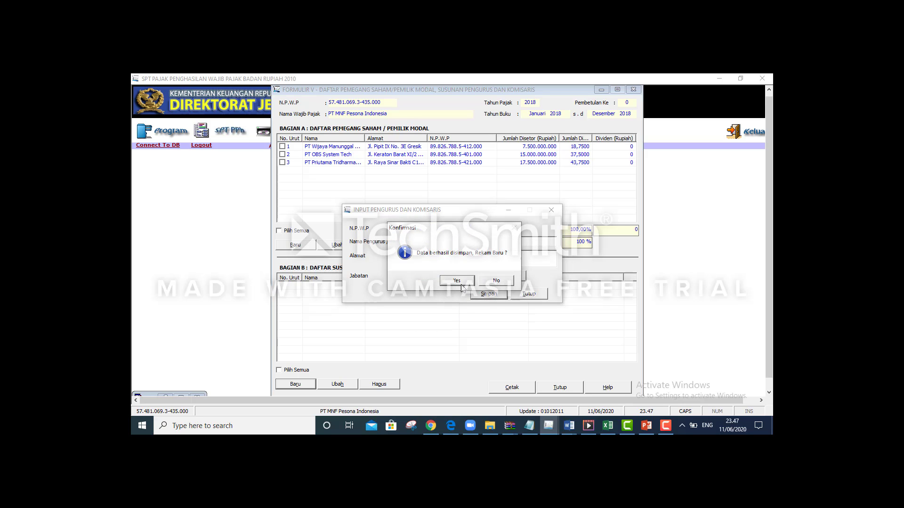
{"action": "left_click", "coordinate": [461, 284]}
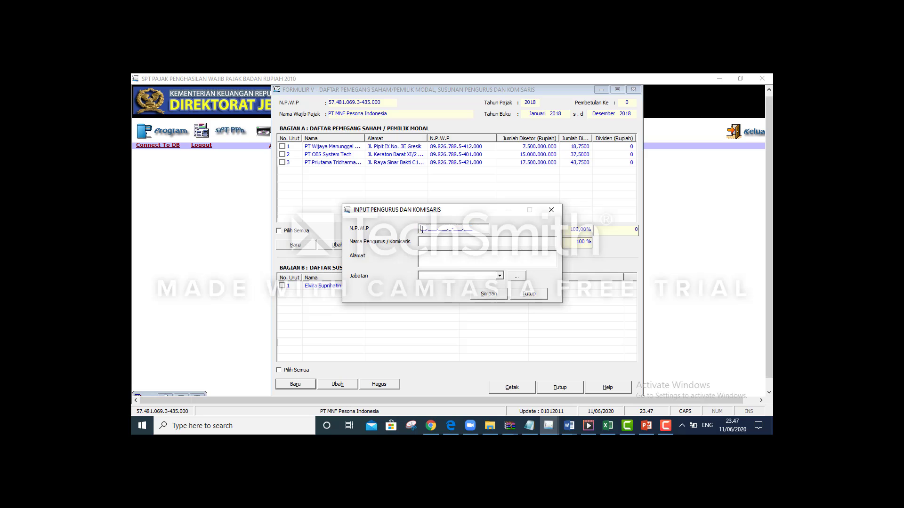
Copy the second board member's name from Word into the name field
{"action": "key", "text": "alt+Tab"}
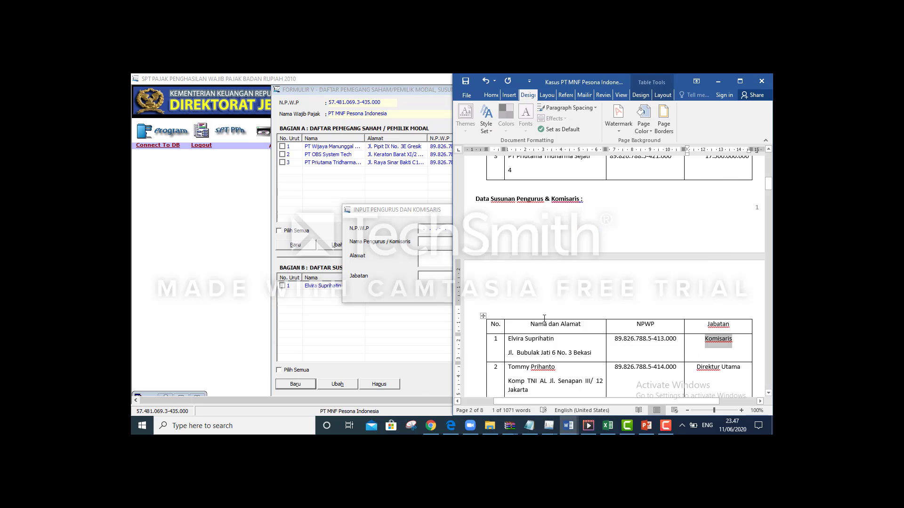
{"action": "left_click", "coordinate": [506, 368]}
{"action": "left_click", "coordinate": [543, 367]}
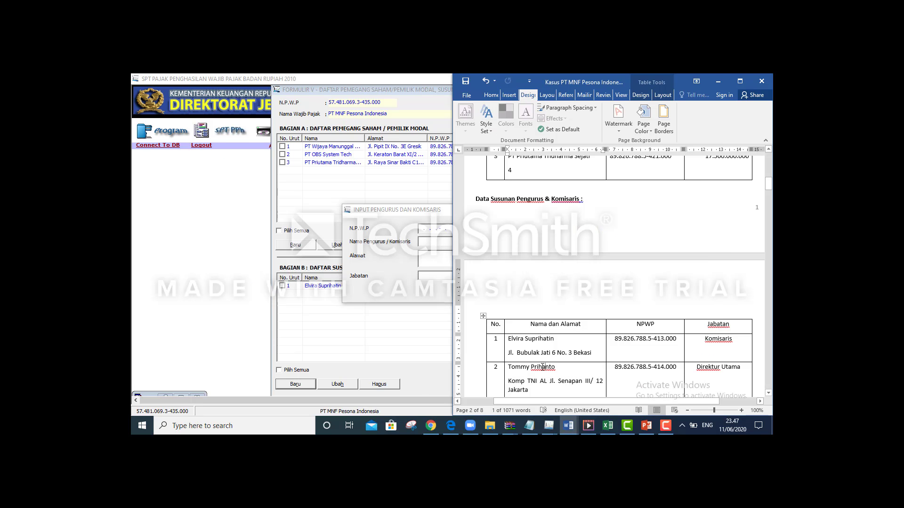
{"action": "left_click_drag", "start_coordinate": [509, 366], "coordinate": [561, 366]}
{"action": "key", "text": "ctrl+c"}
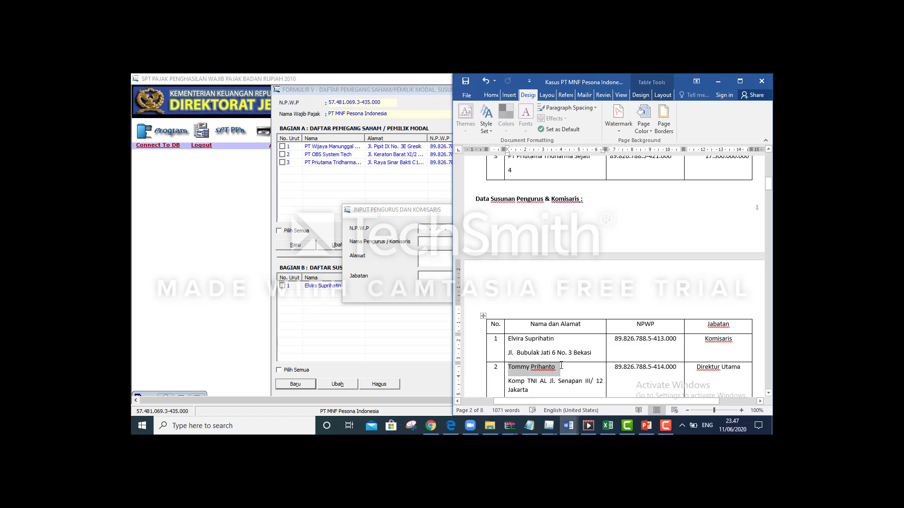
{"action": "left_click", "coordinate": [423, 256]}
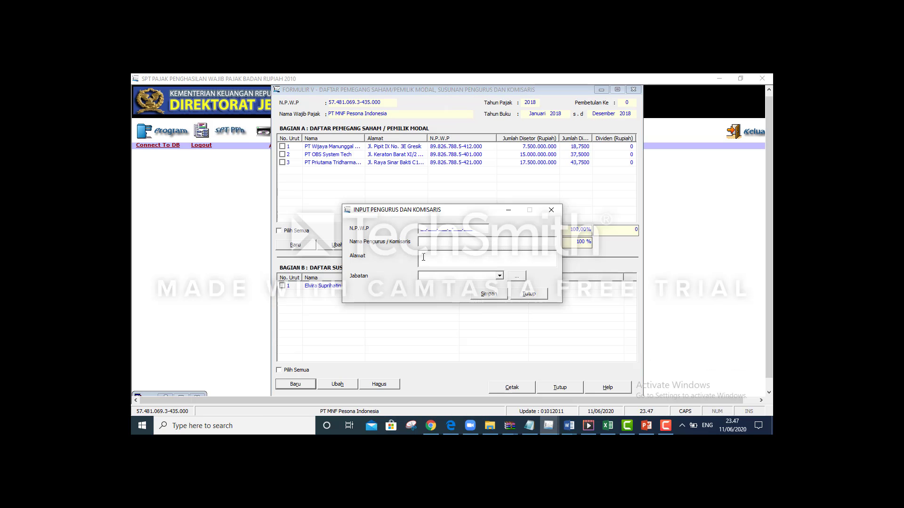
{"action": "left_click", "coordinate": [424, 243]}
{"action": "key", "text": "ctrl+v"}
Paste the second member's NPWP from the case document into the tax number field
{"action": "key", "text": "alt+Tab"}
{"action": "key", "text": "alt+Tab"}
{"action": "left_click_drag", "start_coordinate": [615, 366], "coordinate": [682, 370]}
{"action": "left_click", "coordinate": [680, 368]}
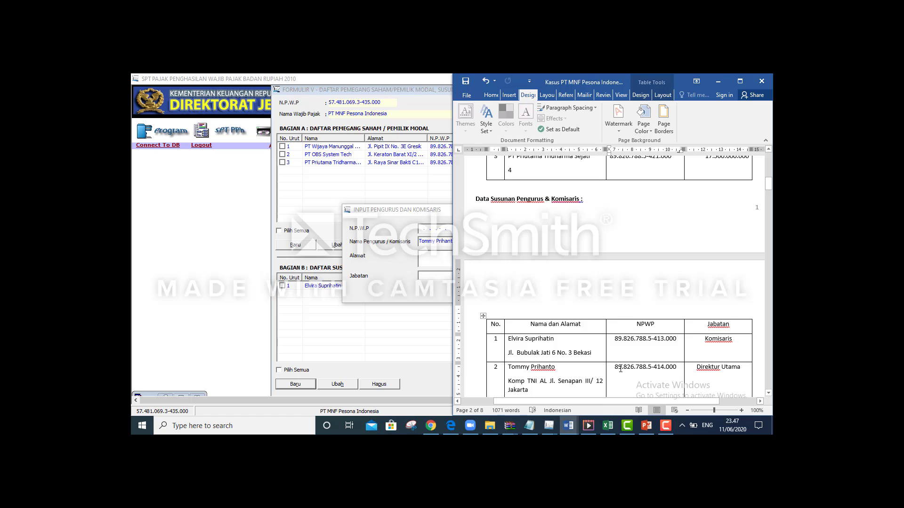
{"action": "left_click_drag", "start_coordinate": [615, 367], "coordinate": [670, 368]}
{"action": "key", "text": "ctrl+c"}
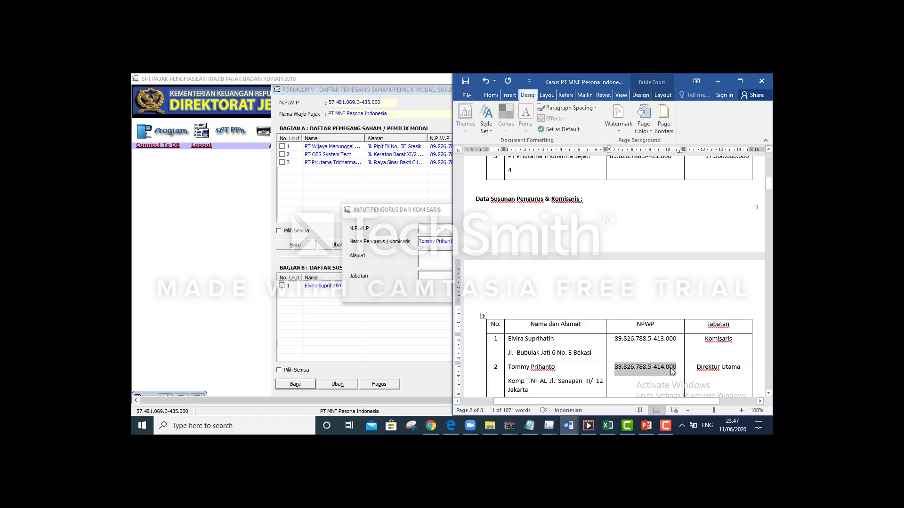
{"action": "key", "text": "alt+Tab"}
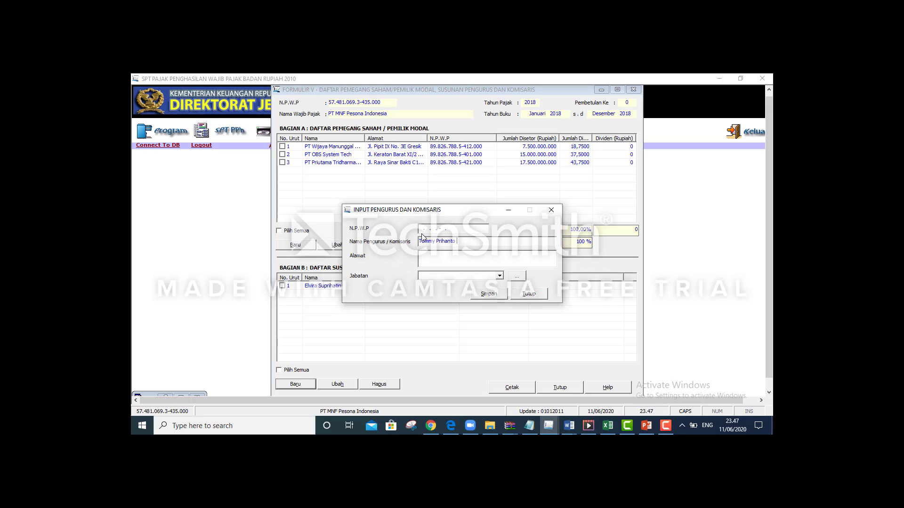
{"action": "left_click", "coordinate": [422, 230]}
{"action": "left_click", "coordinate": [422, 230]}
{"action": "key", "text": "ctrl+v"}
Fill in the second member's Jakarta address from the Word document
{"action": "key", "text": "alt+Tab"}
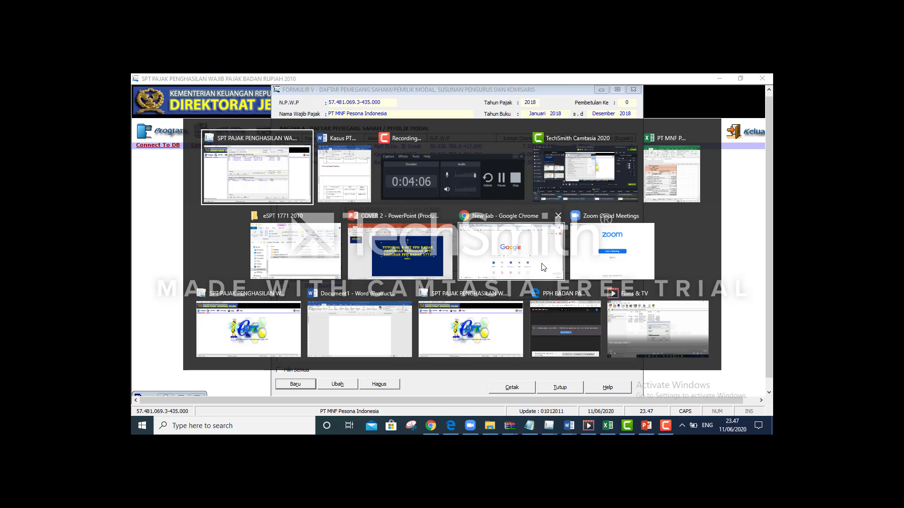
{"action": "key", "text": "alt+Tab"}
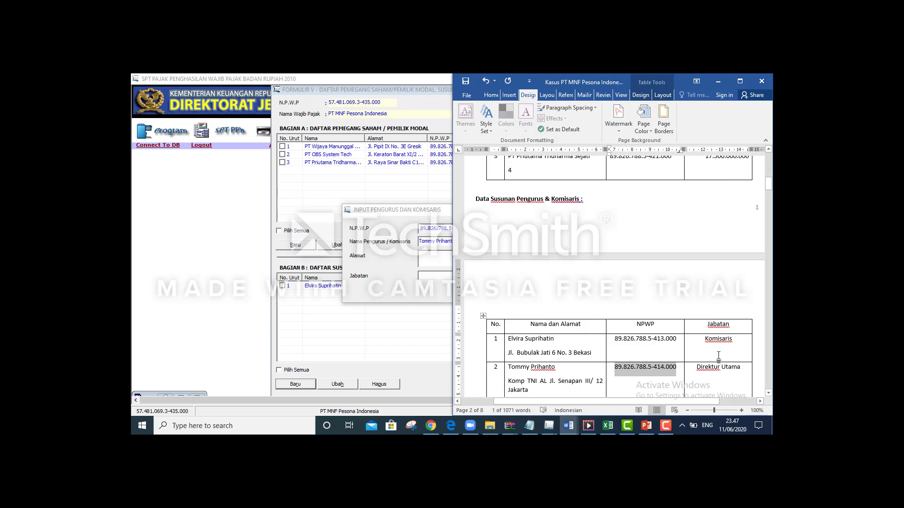
{"action": "key", "text": "alt+Tab"}
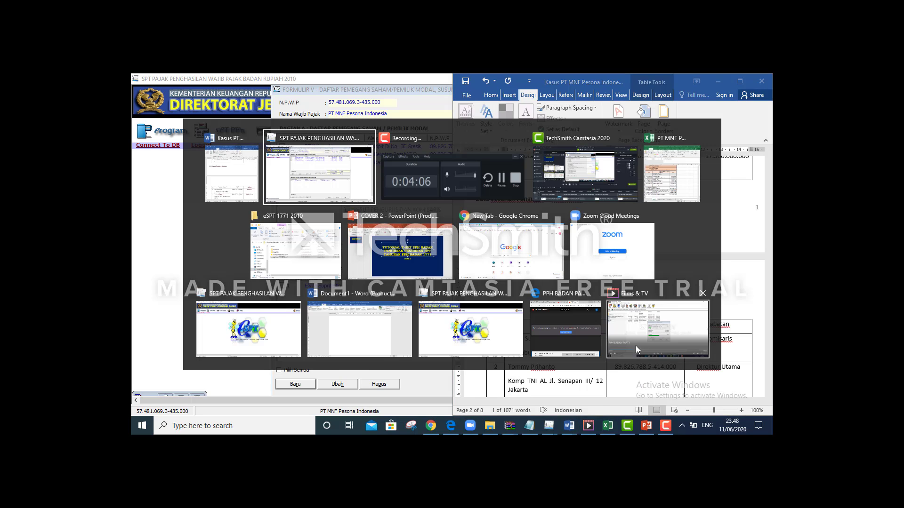
{"action": "key", "text": "alt+Tab"}
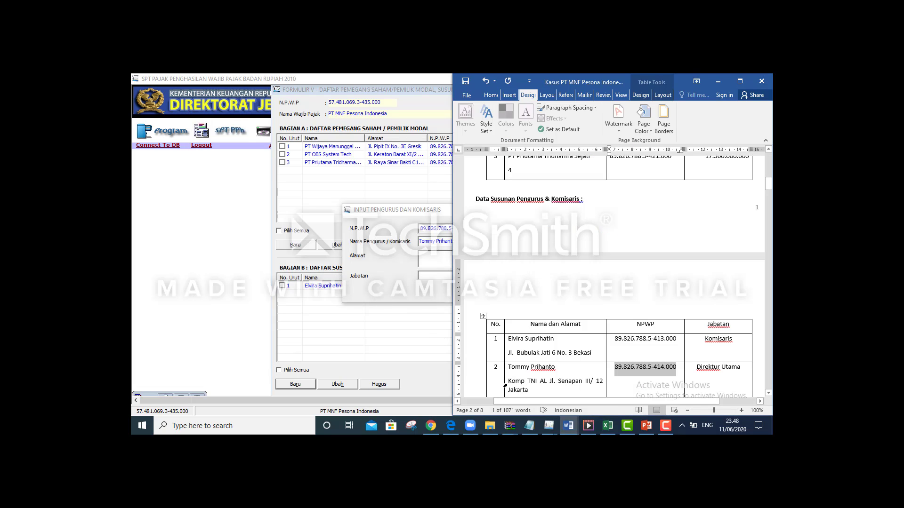
{"action": "left_click_drag", "start_coordinate": [510, 383], "coordinate": [533, 389]}
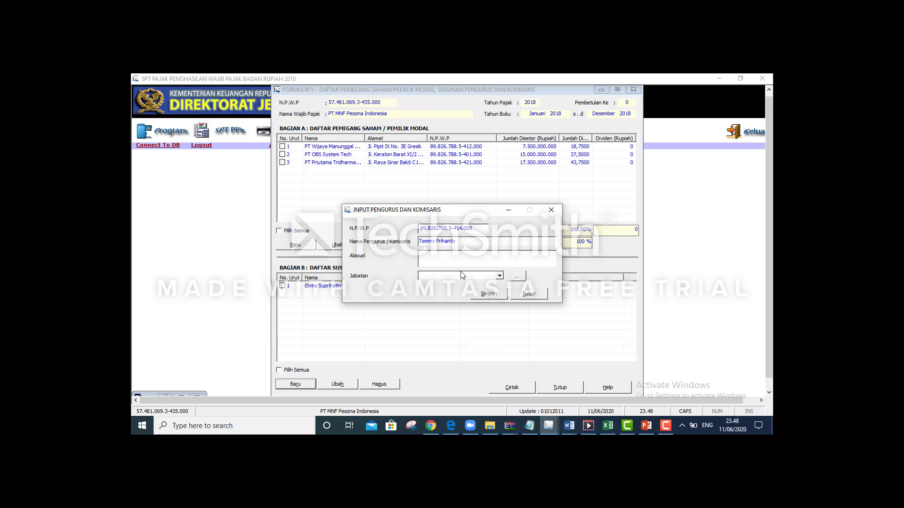
Choose Direktur Utama as Jabatan, save, and confirm for a fresh record
{"action": "left_click", "coordinate": [499, 275]}
{"action": "left_click", "coordinate": [481, 300]}
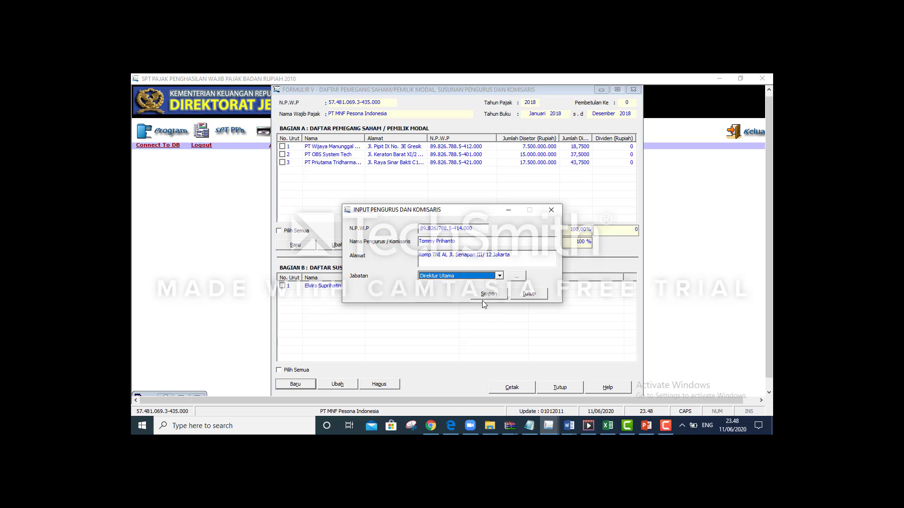
{"action": "left_click", "coordinate": [479, 291]}
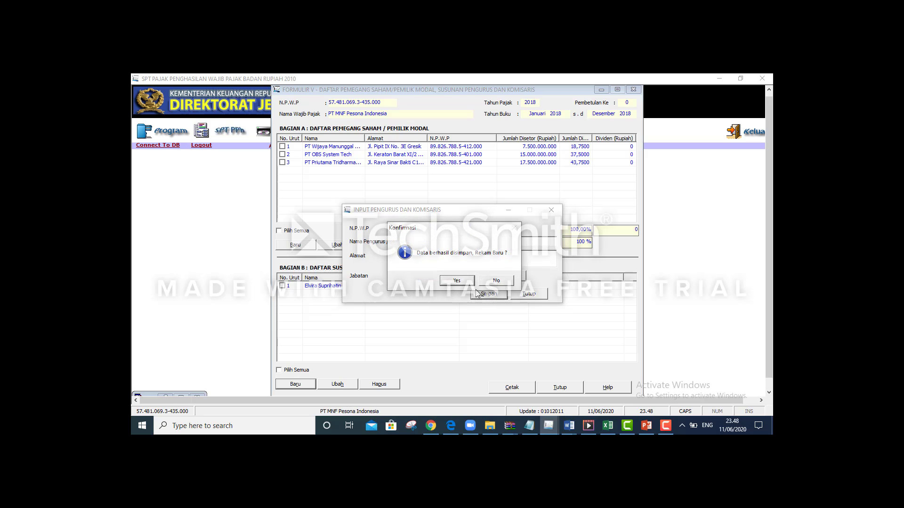
{"action": "left_click", "coordinate": [471, 281]}
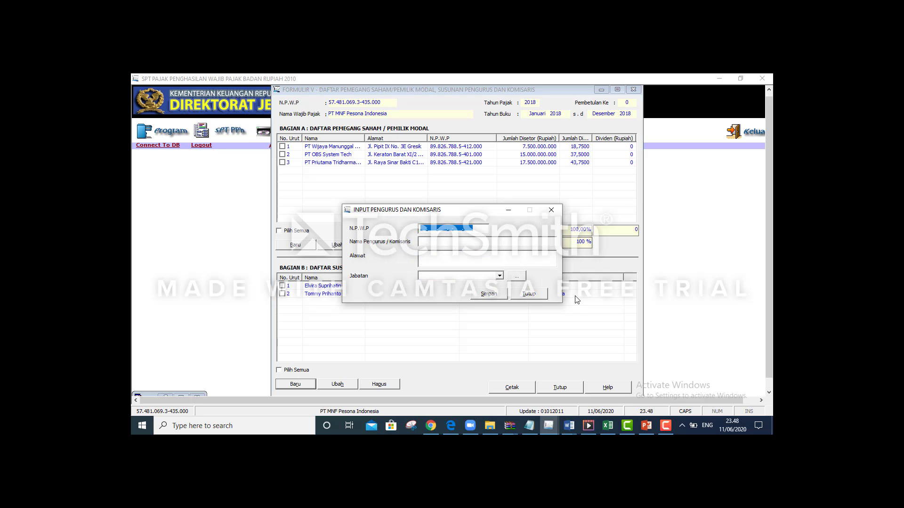
Paste the third board member's name from the Word case document
{"action": "key", "text": "alt+Tab"}
{"action": "key", "text": "alt+Tab"}
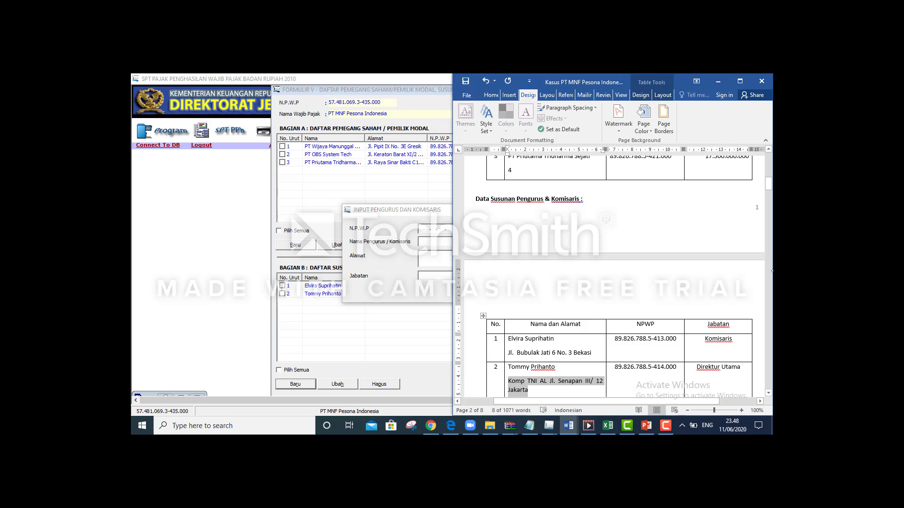
{"action": "scroll", "coordinate": [632, 213], "scroll_direction": "down", "scroll_amount": 5}
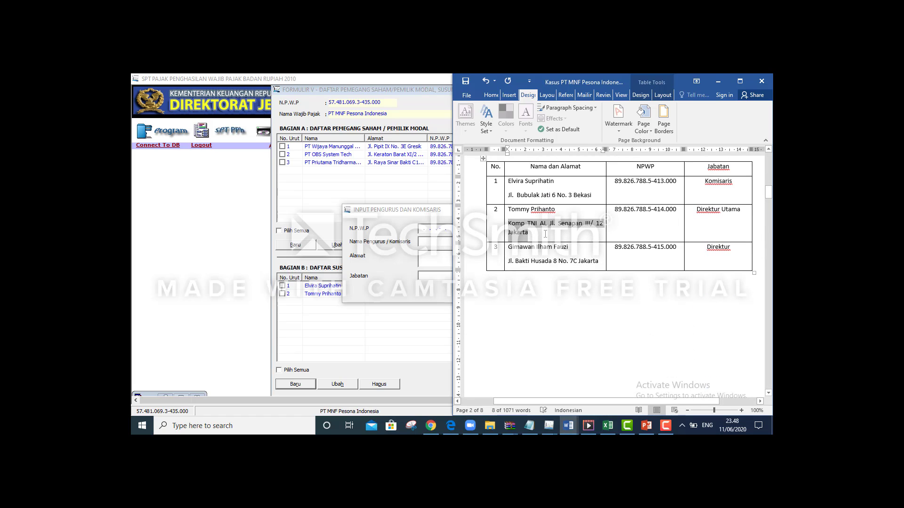
{"action": "left_click_drag", "start_coordinate": [511, 248], "coordinate": [564, 247]}
{"action": "key", "text": "ctrl+c"}
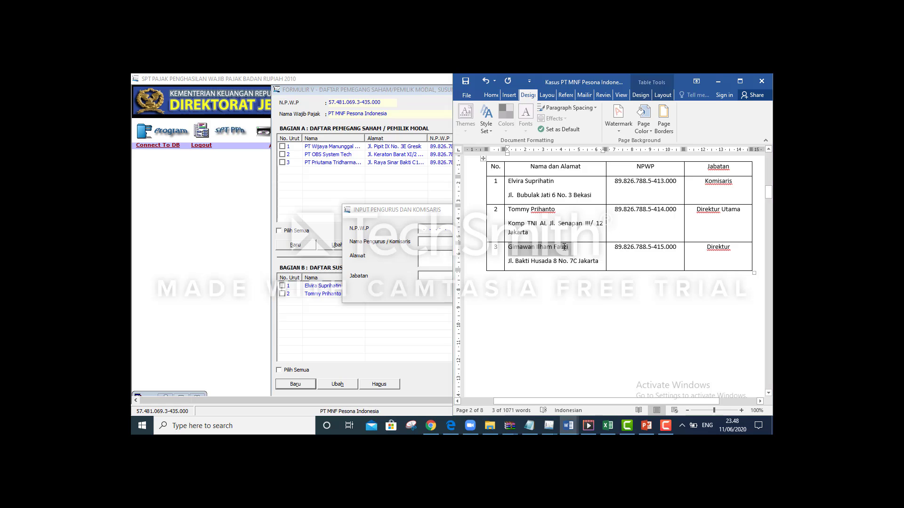
{"action": "key", "text": "alt+Tab"}
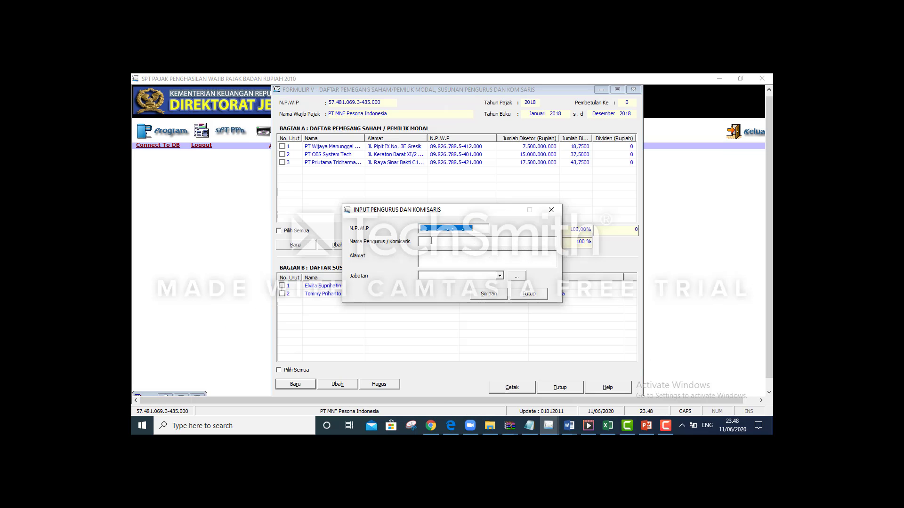
{"action": "left_click", "coordinate": [431, 241]}
{"action": "key", "text": "ctrl+v"}
Paste the third member's NPWP into the tax number field
{"action": "key", "text": "alt+Tab"}
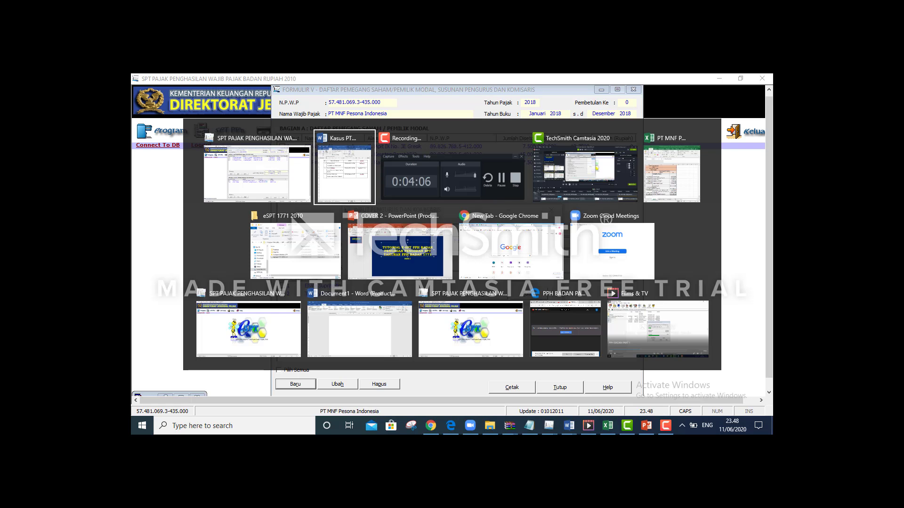
{"action": "left_click_drag", "start_coordinate": [614, 249], "coordinate": [674, 249]}
{"action": "key", "text": "ctrl+c"}
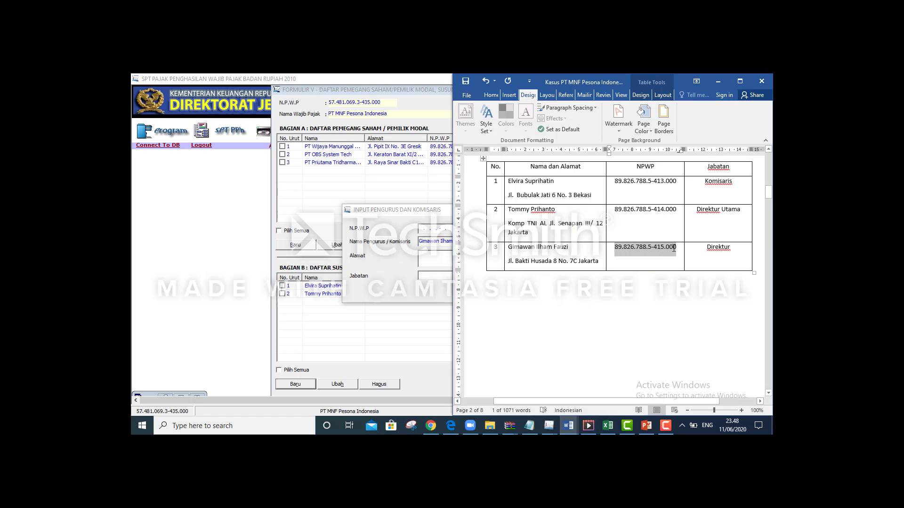
{"action": "key", "text": "alt+Tab"}
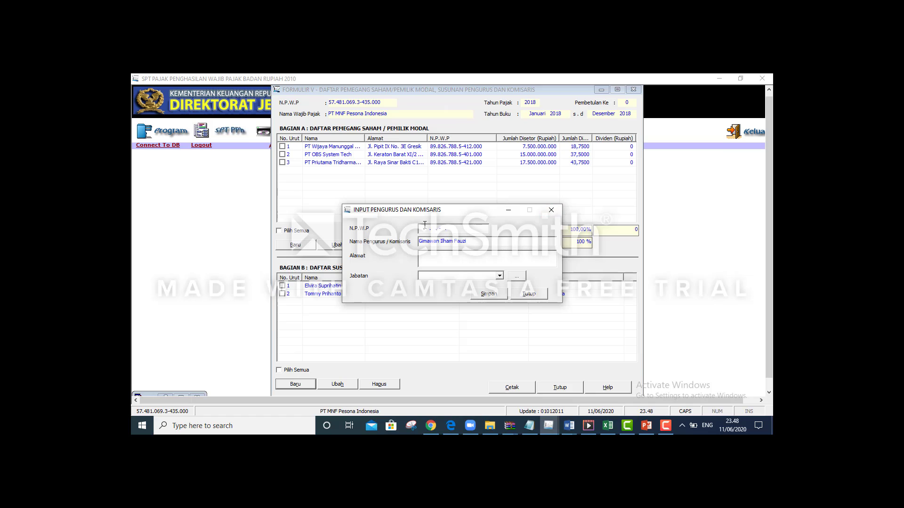
{"action": "left_click", "coordinate": [420, 227]}
{"action": "key", "text": "ctrl+v"}
Paste the third member's Jakarta address into the address field
{"action": "key", "text": "alt+Tab"}
{"action": "key", "text": "alt+Tab"}
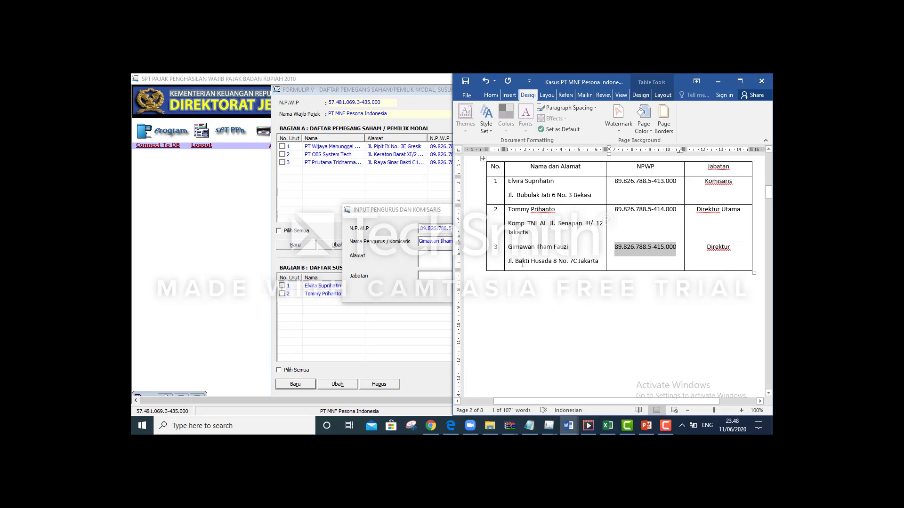
{"action": "left_click", "coordinate": [507, 262]}
{"action": "left_click", "coordinate": [510, 262]}
{"action": "left_click_drag", "start_coordinate": [510, 262], "coordinate": [598, 261]}
{"action": "key", "text": "ctrl+c"}
{"action": "left_click", "coordinate": [433, 211]}
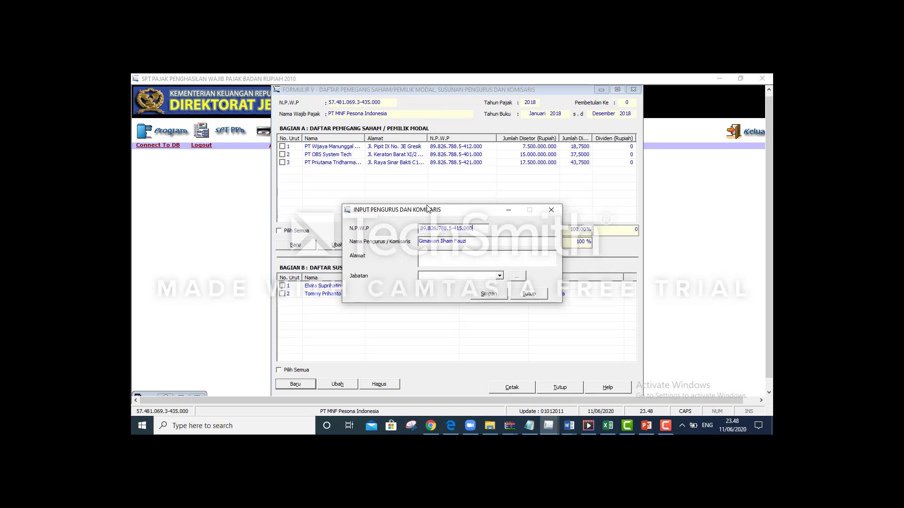
{"action": "key", "text": "ctrl+v"}
Set Jabatan to Direktur, save the entry, and decline adding another
{"action": "left_click", "coordinate": [430, 277]}
{"action": "key", "text": "alt+Tab"}
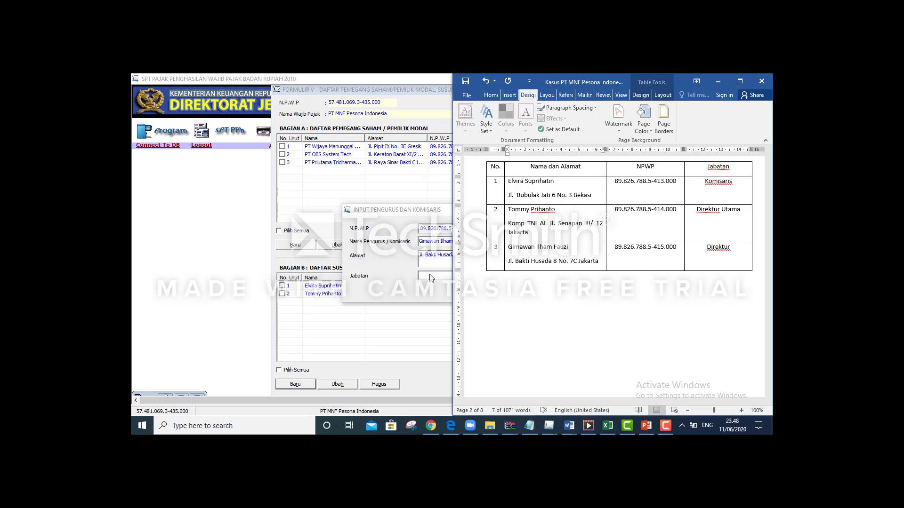
{"action": "key", "text": "alt+Tab"}
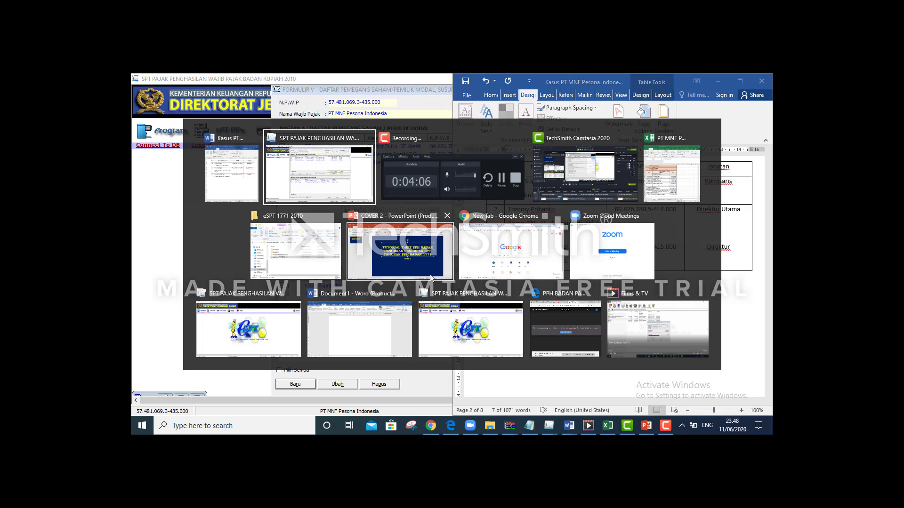
{"action": "left_click", "coordinate": [498, 277]}
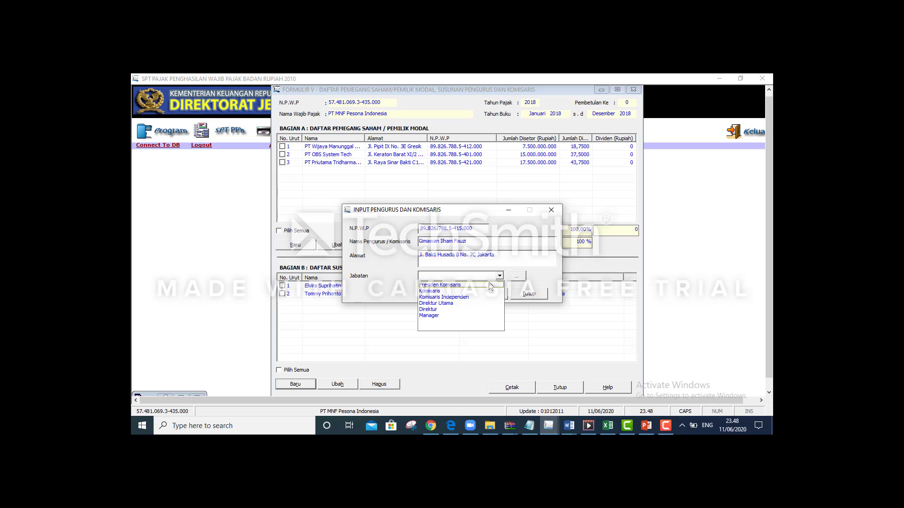
{"action": "left_click", "coordinate": [468, 310]}
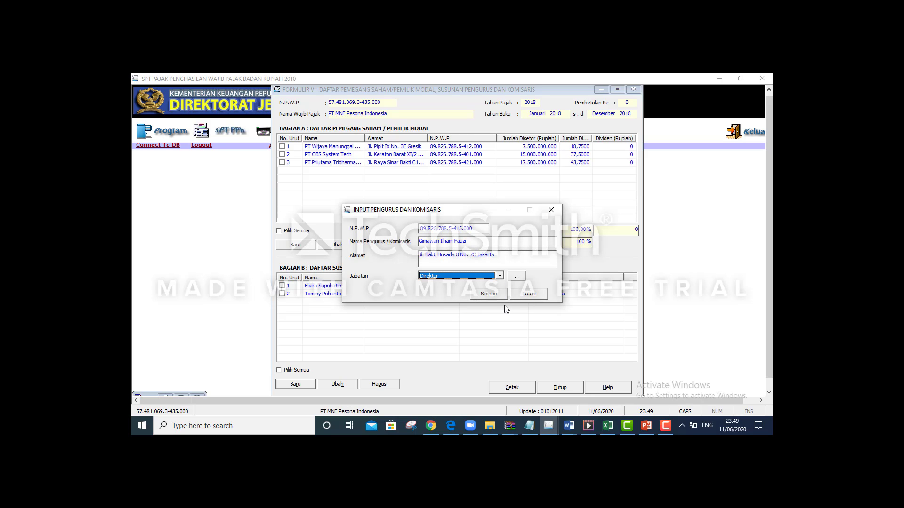
{"action": "left_click", "coordinate": [493, 298]}
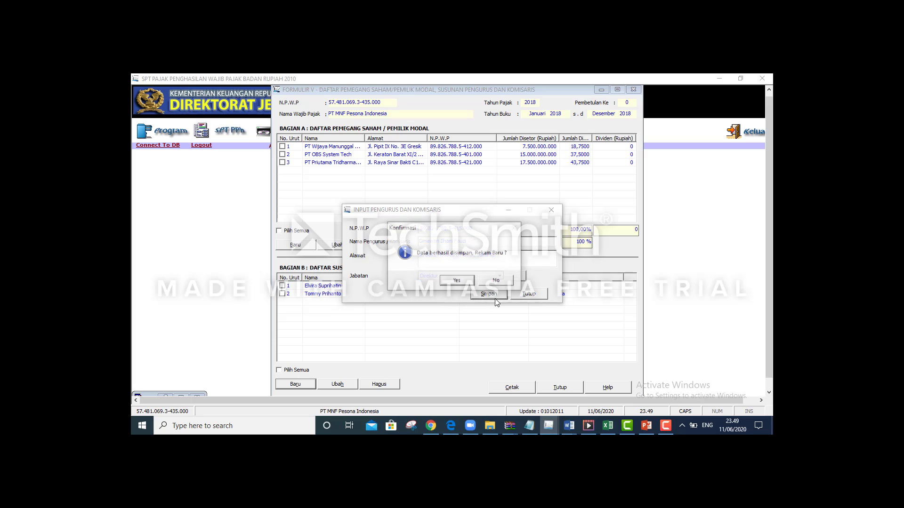
{"action": "left_click", "coordinate": [495, 281]}
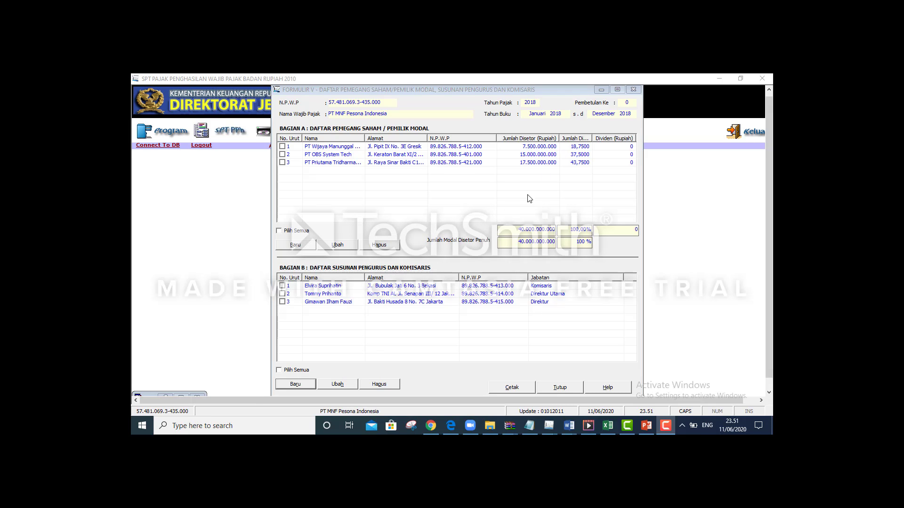
Close Formulir V with Tutup to return to the eSPT start screen
{"action": "left_click", "coordinate": [560, 387]}
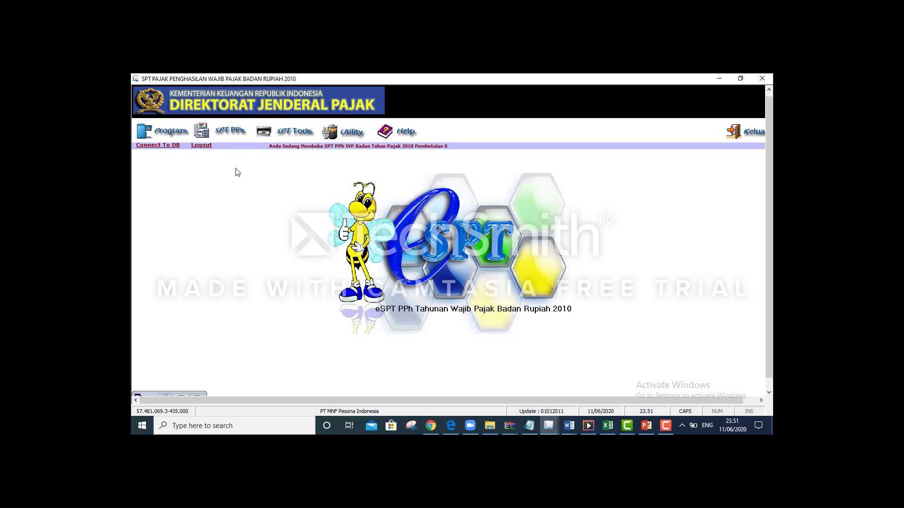
Open Formulir 1771-VI from SPT PPh > Lampiran
{"action": "left_click", "coordinate": [229, 136]}
{"action": "mouse_move", "coordinate": [286, 160]}
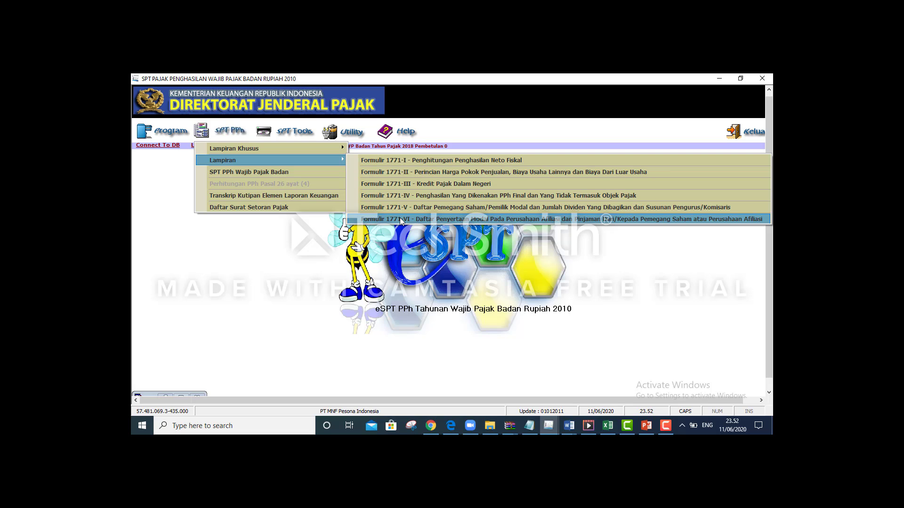
{"action": "left_click", "coordinate": [399, 219]}
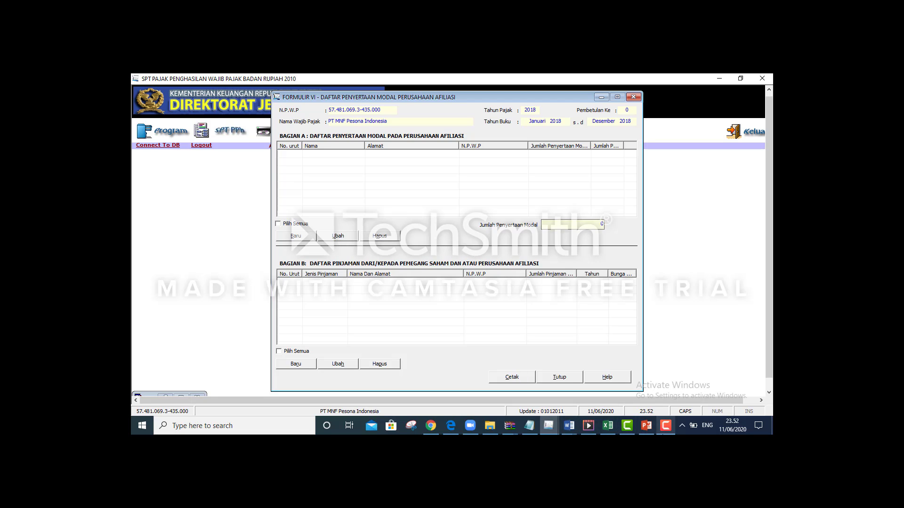
Dismiss the Camtasia recorder panel and bring forward the Word case document's officers table
{"action": "left_click", "coordinate": [665, 425]}
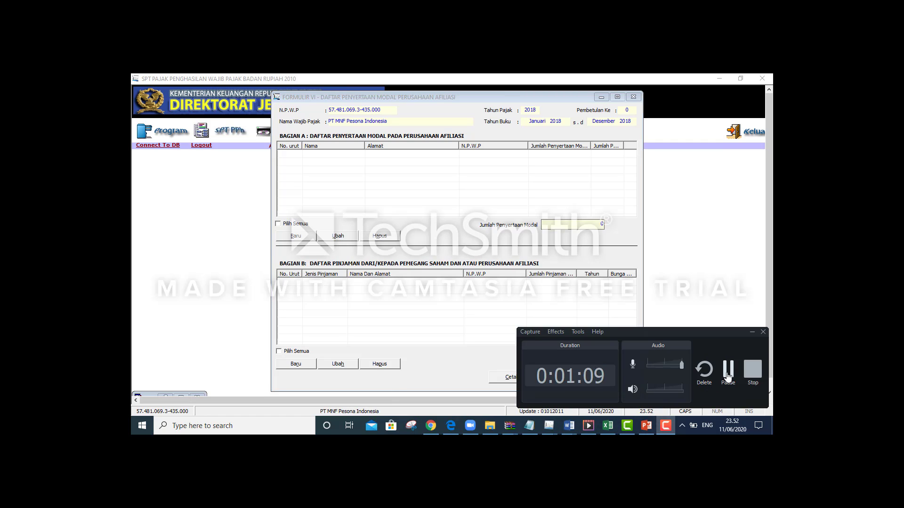
{"action": "left_click", "coordinate": [728, 372]}
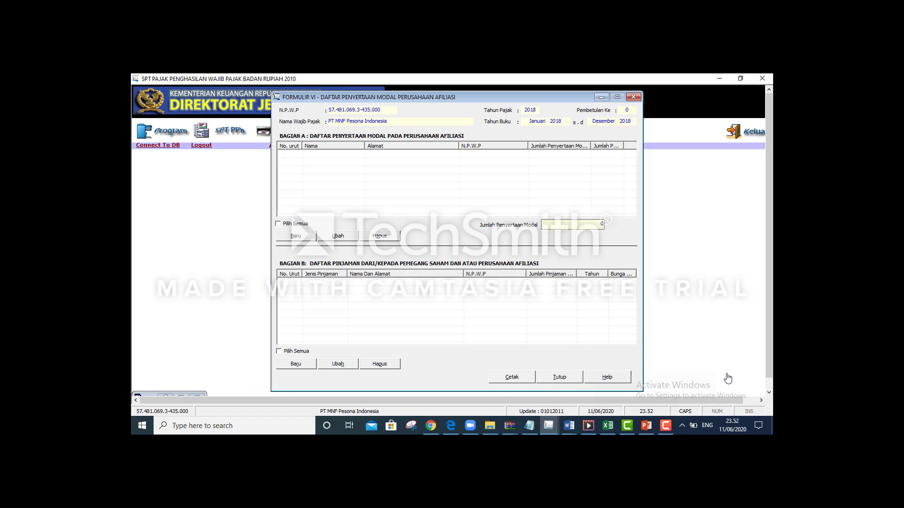
{"action": "left_click", "coordinate": [663, 428]}
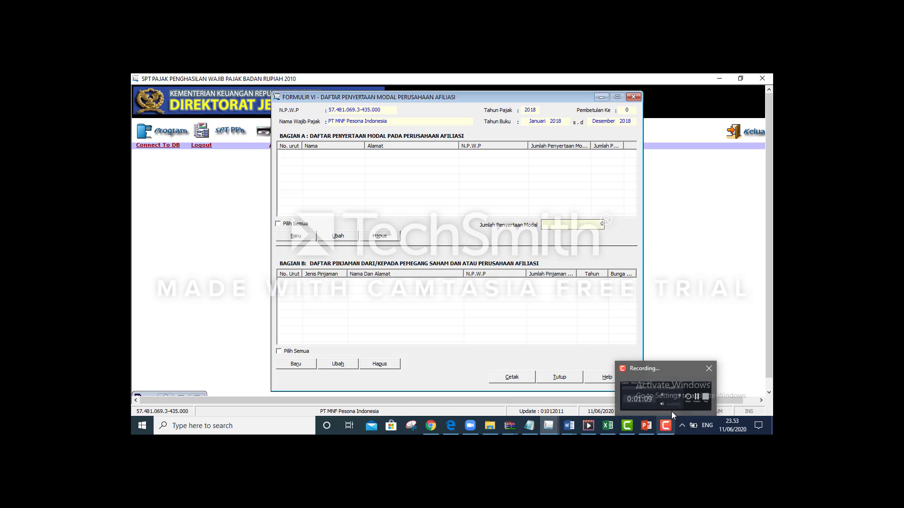
{"action": "left_click", "coordinate": [665, 425]}
{"action": "left_click", "coordinate": [608, 302]}
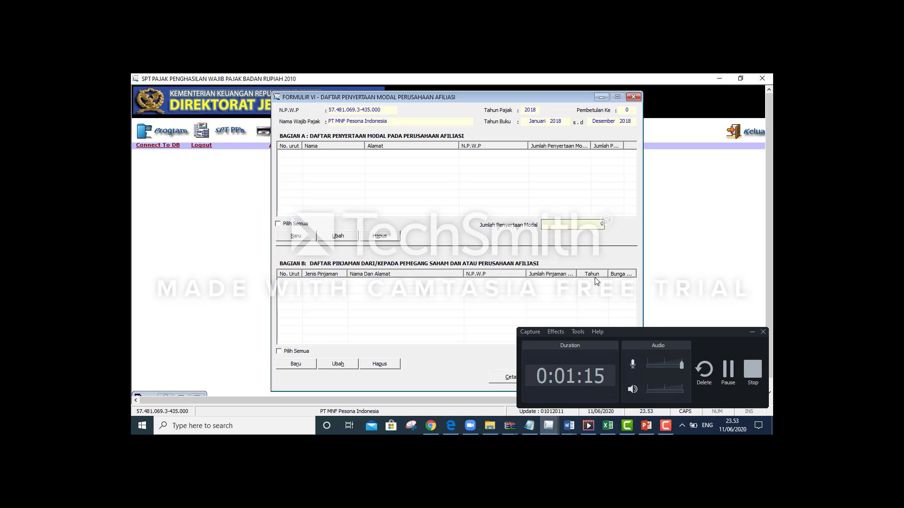
{"action": "left_click", "coordinate": [759, 333]}
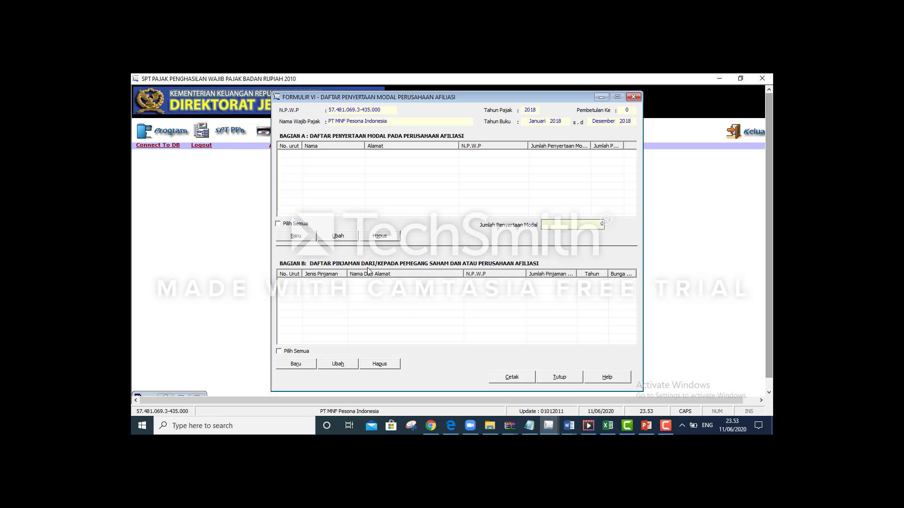
{"action": "key", "text": "alt+Tab"}
{"action": "key", "text": "alt+Tab"}
{"action": "key", "text": "alt+Tab"}
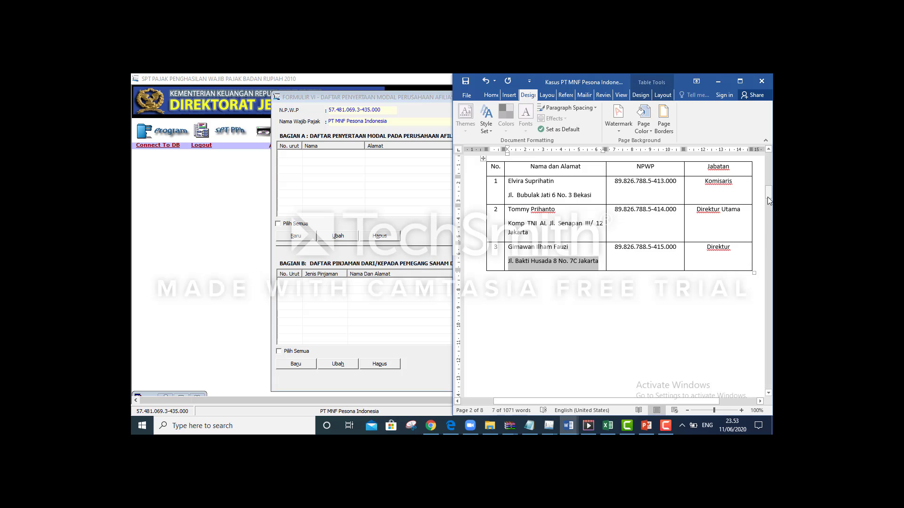
Scroll the Word case to the XBC Intl. Corp dividend details, then return to e-SPT
{"action": "left_click_drag", "start_coordinate": [768, 200], "coordinate": [770, 293]}
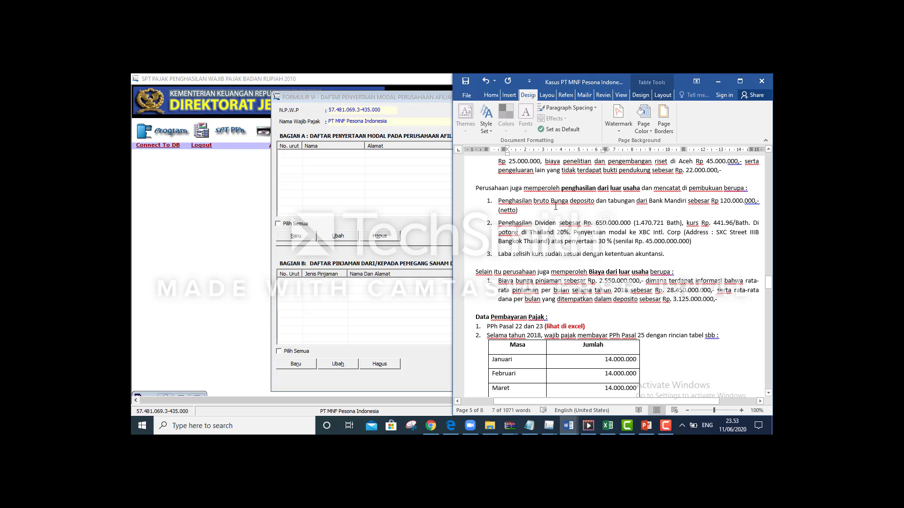
{"action": "left_click", "coordinate": [425, 210]}
Start a Luar Negeri affiliate entry and paste the name XBC Intl. Corp from Word
{"action": "left_click", "coordinate": [296, 236]}
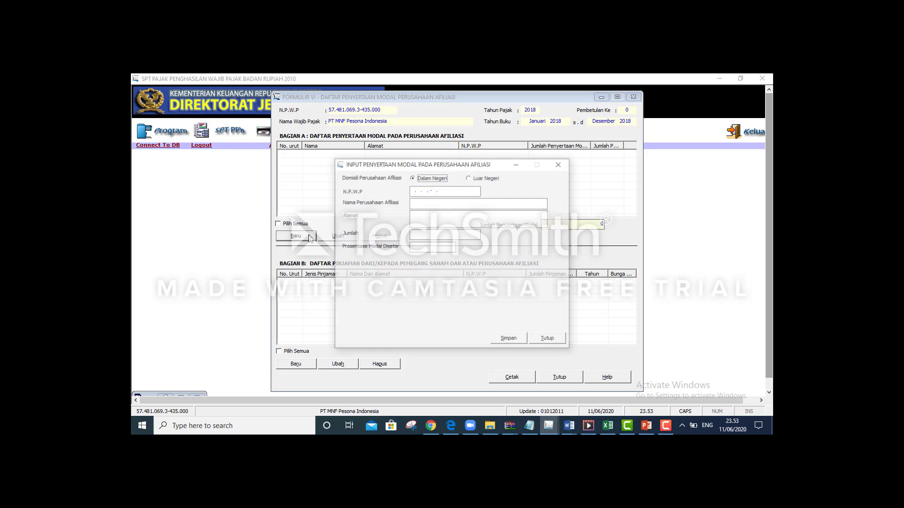
{"action": "left_click", "coordinate": [475, 179]}
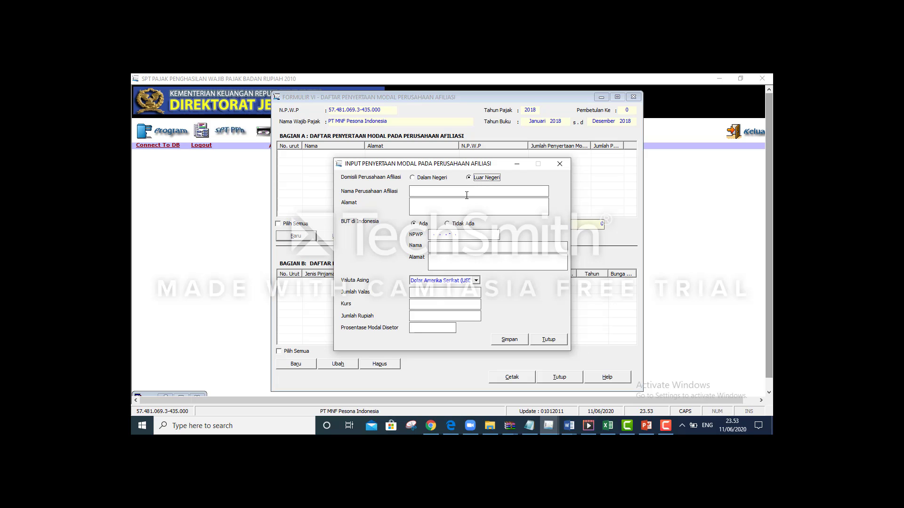
{"action": "key", "text": "alt+Tab"}
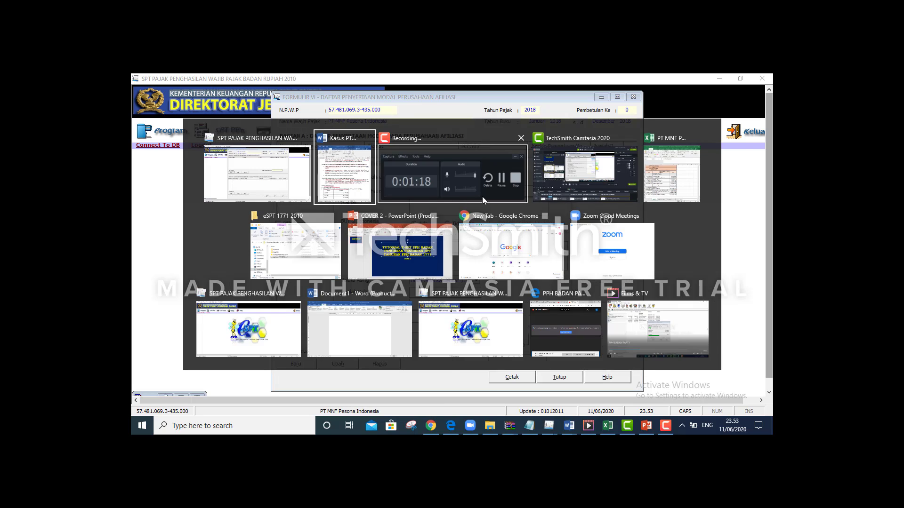
{"action": "key", "text": "alt"}
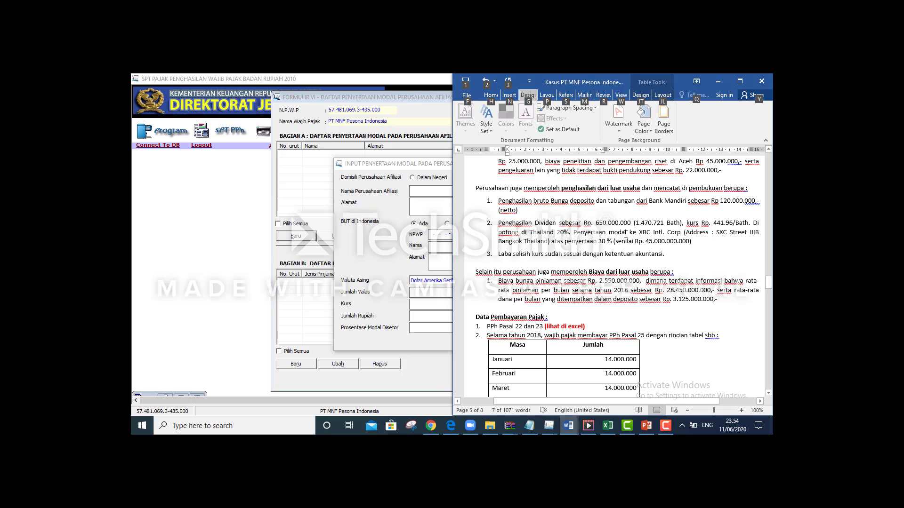
{"action": "left_click_drag", "start_coordinate": [639, 232], "coordinate": [682, 232]}
{"action": "key", "text": "ctrl+c"}
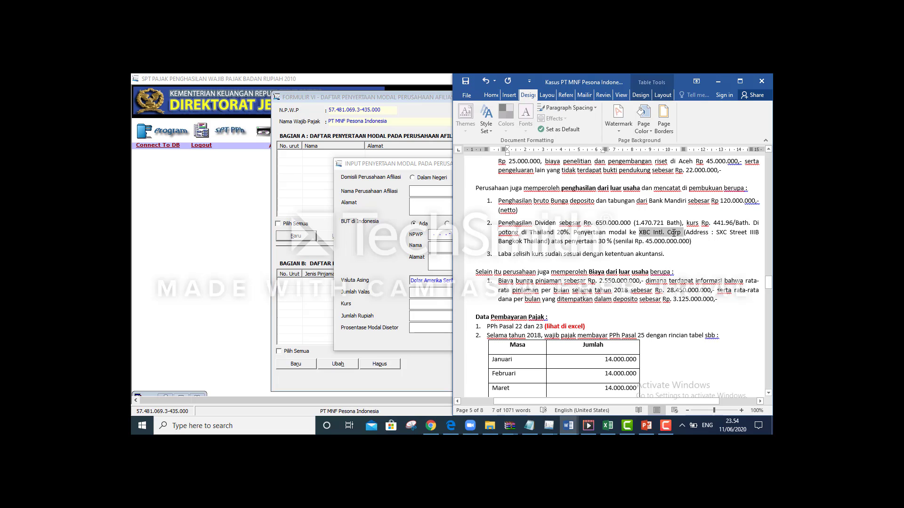
{"action": "left_click", "coordinate": [444, 199]}
{"action": "key", "text": "ctrl+v"}
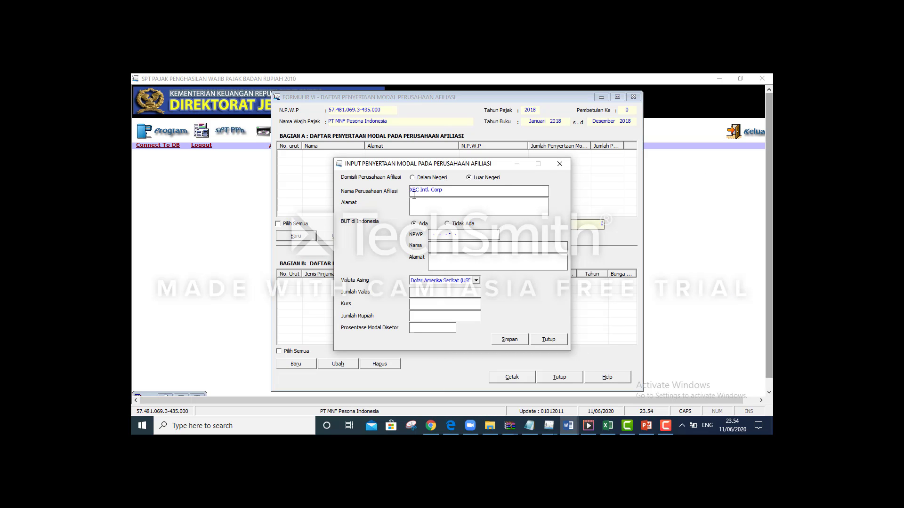
Paste the SXC Street IIIB Bangkok Thailand address and set BUT to Tidak Ada
{"action": "key", "text": "alt+Tab"}
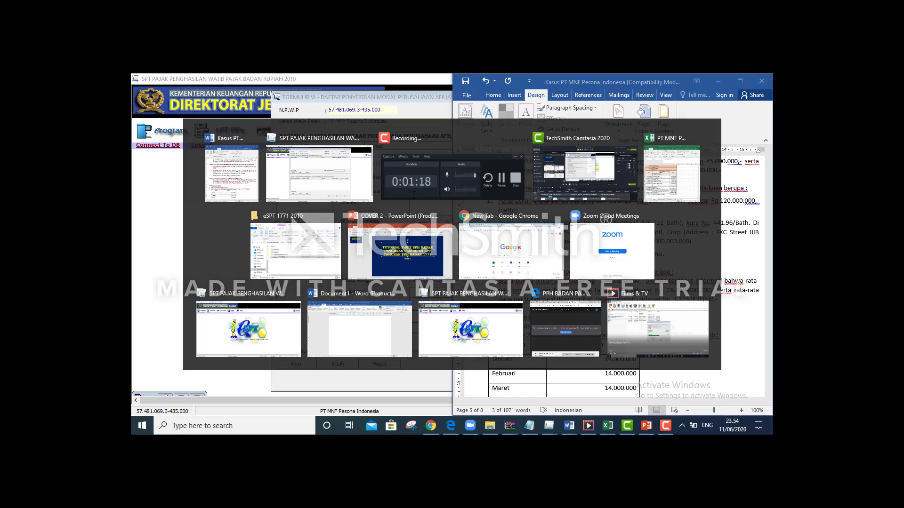
{"action": "left_click_drag", "start_coordinate": [716, 233], "coordinate": [548, 241]}
{"action": "key", "text": "ctrl+c"}
{"action": "left_click", "coordinate": [727, 235]}
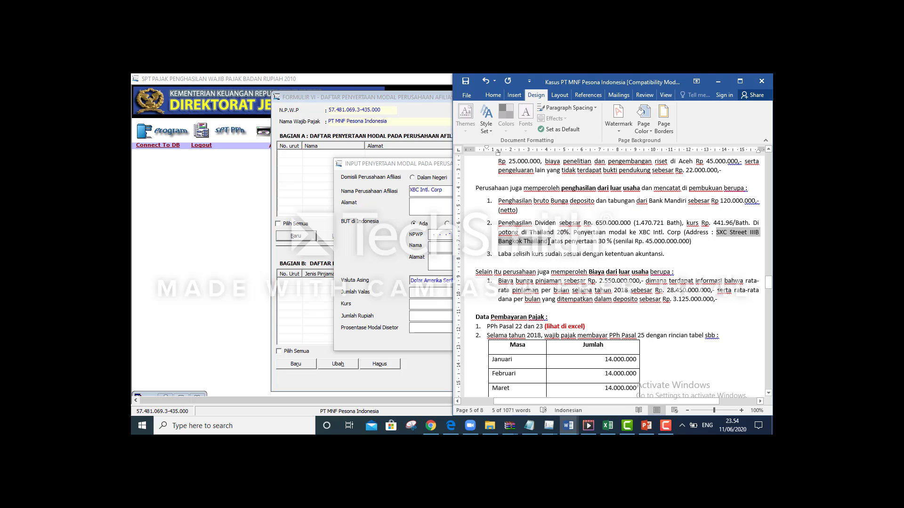
{"action": "key", "text": "alt+Tab"}
{"action": "left_click", "coordinate": [416, 199]}
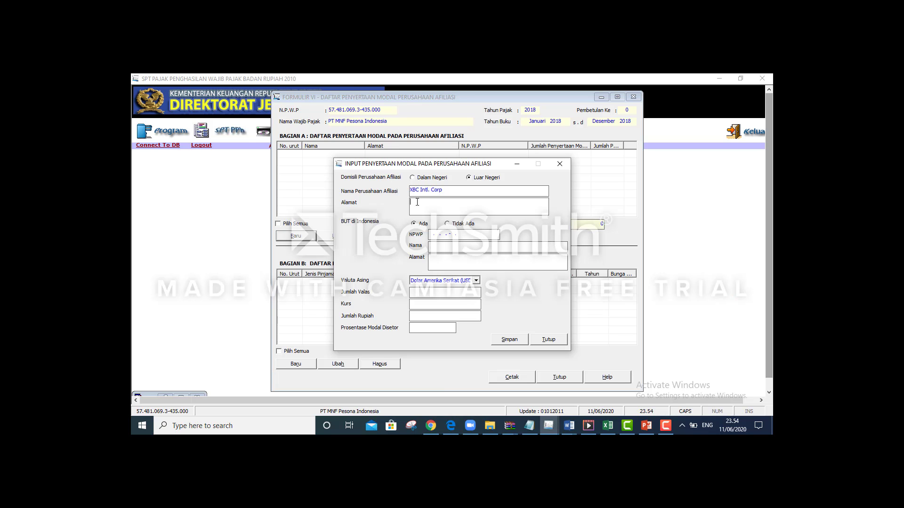
{"action": "key", "text": "ctrl+v"}
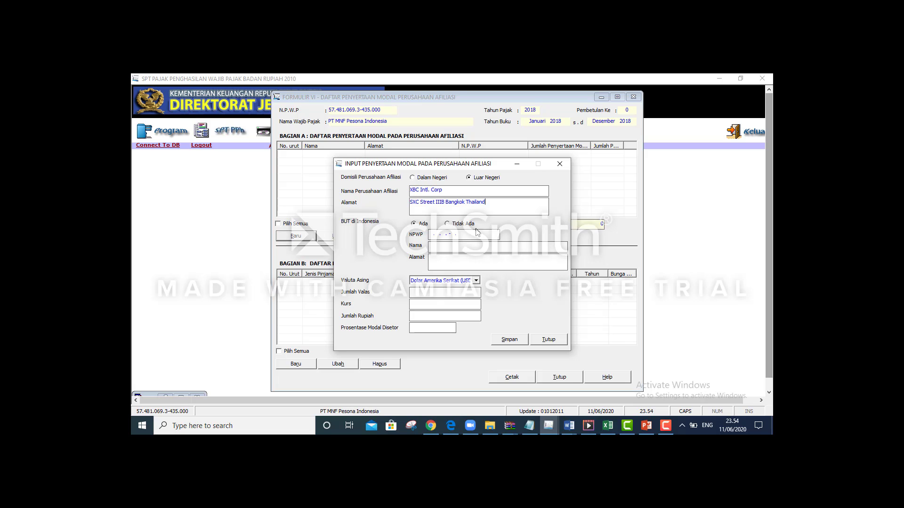
{"action": "left_click", "coordinate": [463, 223]}
Choose Bath Thailand as the currency and look up the investment amounts in Word
{"action": "left_click", "coordinate": [470, 281]}
{"action": "left_click", "coordinate": [476, 280]}
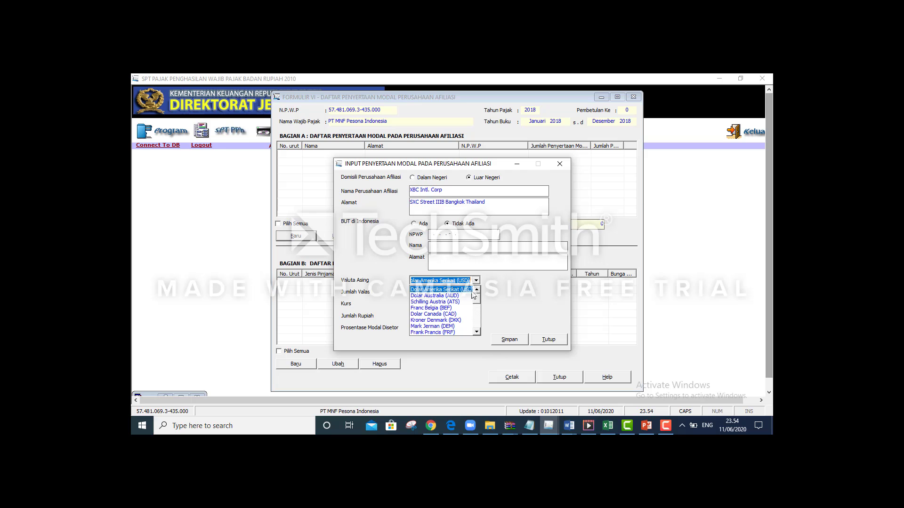
{"action": "left_click_drag", "start_coordinate": [477, 301], "coordinate": [477, 323]}
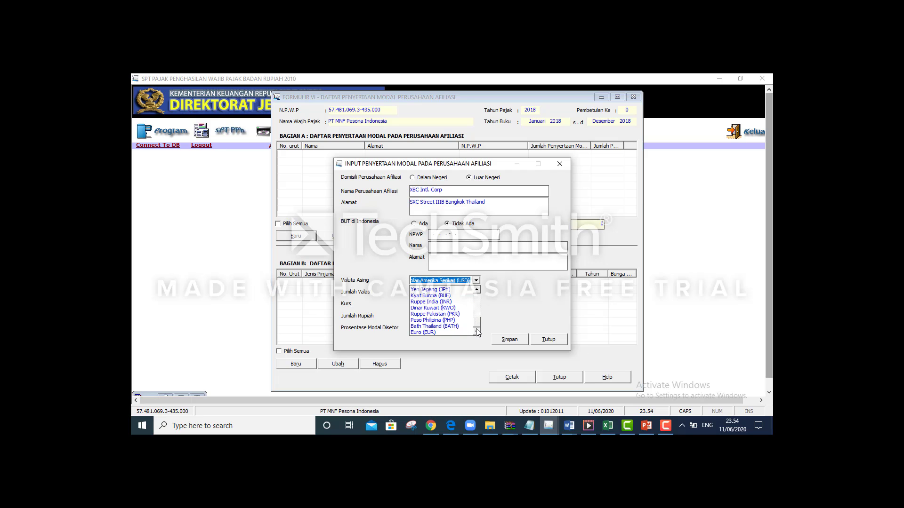
{"action": "left_click", "coordinate": [460, 328]}
{"action": "left_click", "coordinate": [444, 294]}
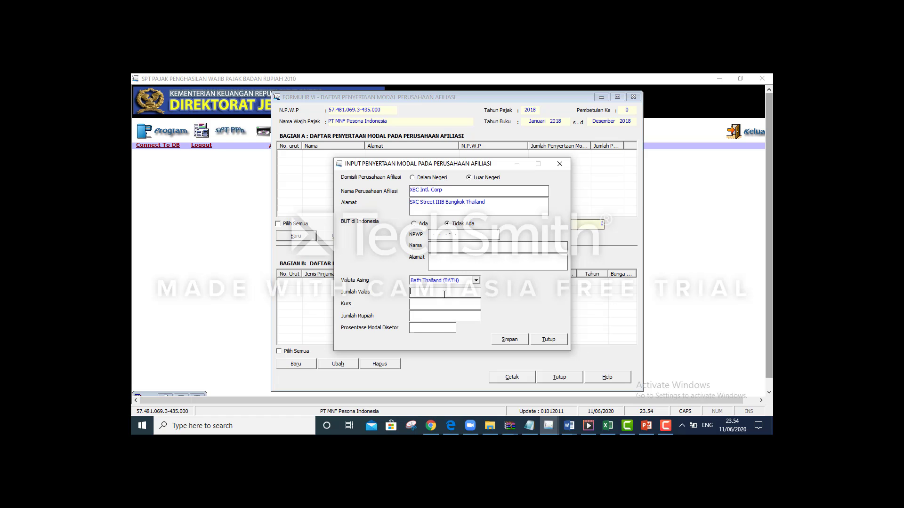
{"action": "key", "text": "alt+Tab"}
{"action": "key", "text": "alt+Tab"}
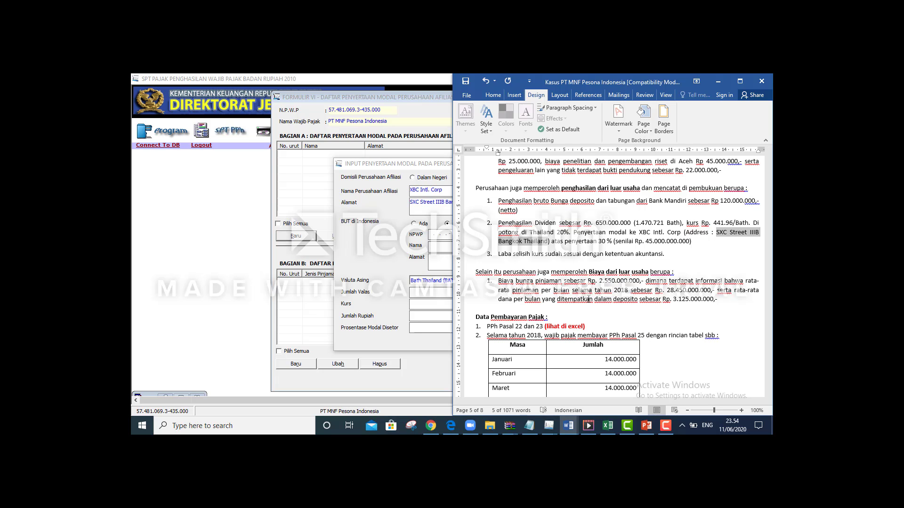
{"action": "left_click", "coordinate": [549, 317]}
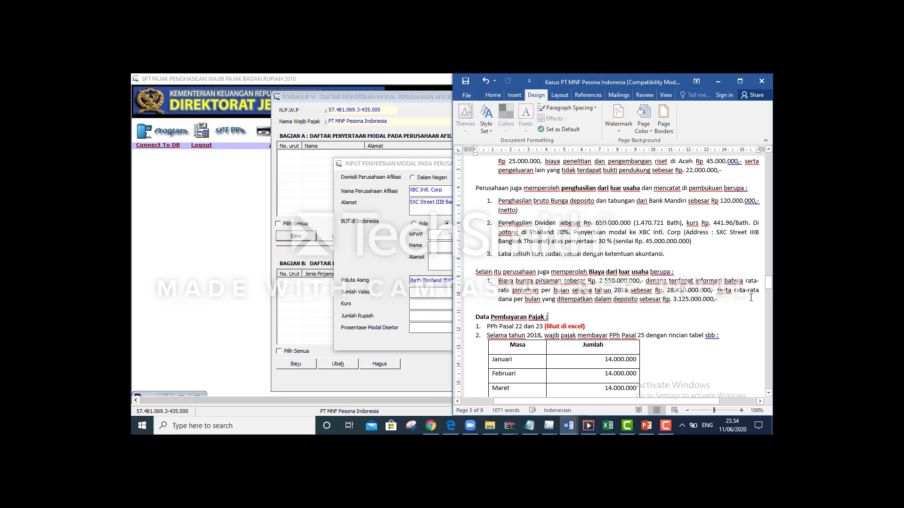
{"action": "mouse_move", "coordinate": [767, 288]}
{"action": "left_mouse_down"}
{"action": "mouse_move", "coordinate": [767, 297]}
{"action": "mouse_move", "coordinate": [767, 282]}
{"action": "left_mouse_up"}
{"action": "key", "text": "alt+Tab"}
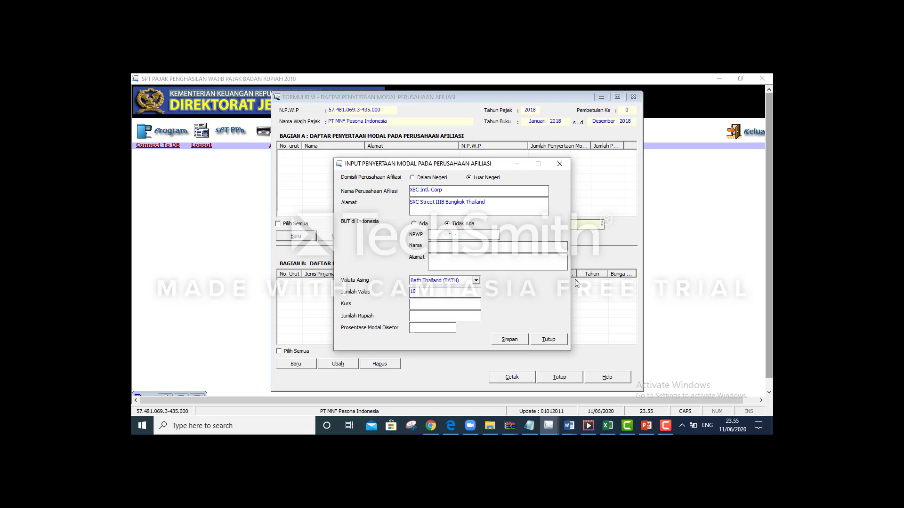
Enter the Jumlah Valas, Kurs 441,36 and 30% share, then save the XBC record
{"action": "type", "text": "819169,16"}
{"action": "left_click", "coordinate": [477, 305]}
{"action": "type", "text": "441,36"}
{"action": "key", "text": "Tab"}
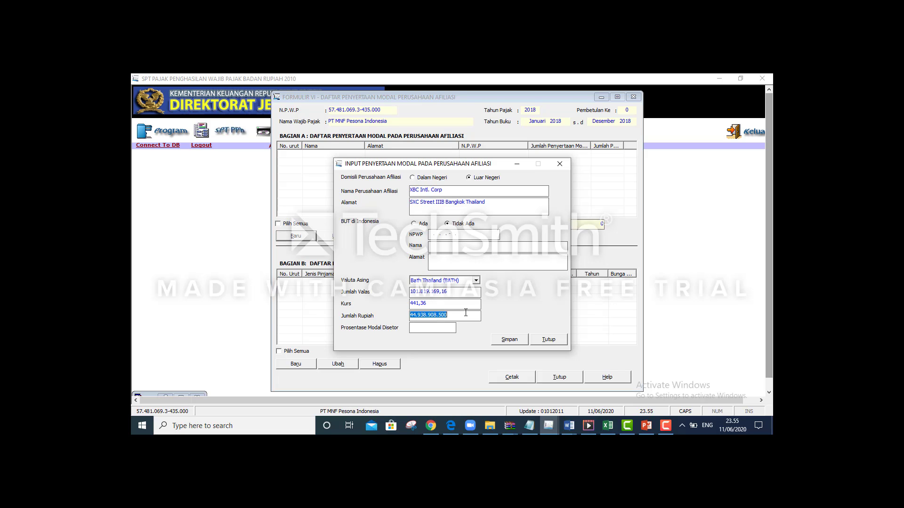
{"action": "left_click", "coordinate": [410, 331]}
{"action": "type", "text": "30"}
{"action": "key", "text": "Tab"}
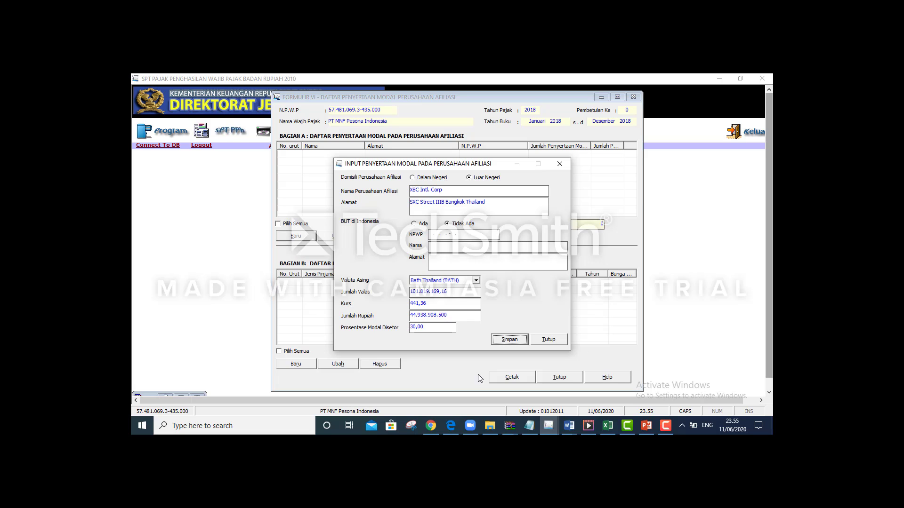
{"action": "left_click", "coordinate": [508, 340]}
{"action": "left_click", "coordinate": [455, 281]}
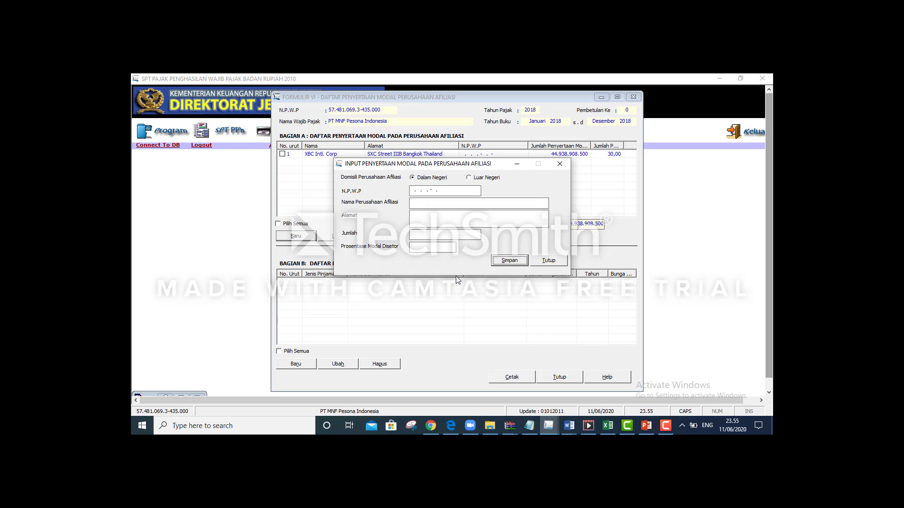
Close the entry dialog and return to Formulir VI showing Rp 44.938.908.500 in Bagian A
{"action": "left_click", "coordinate": [535, 261]}
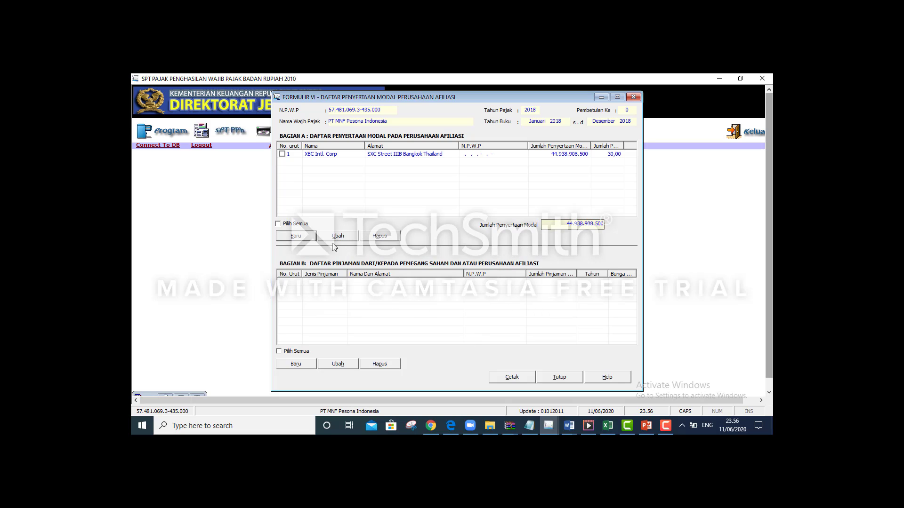
{"action": "key", "text": "alt+Tab"}
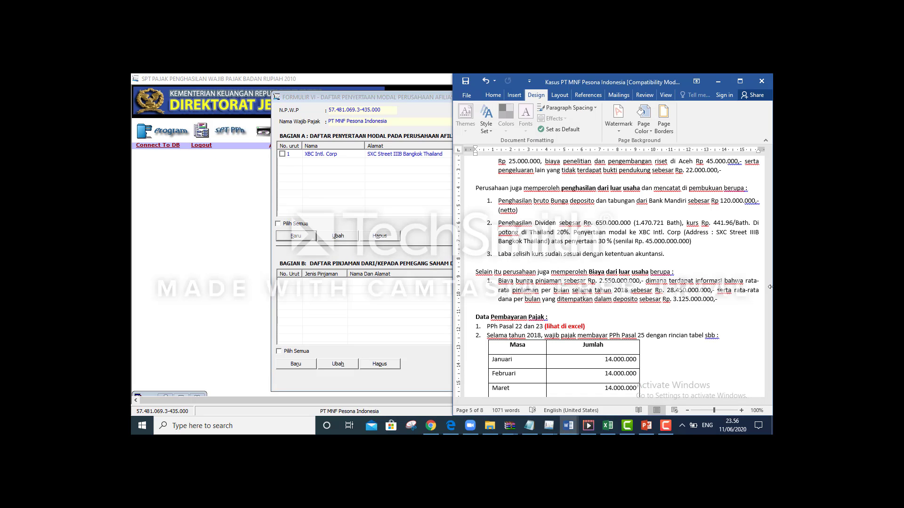
{"action": "scroll", "coordinate": [771, 278], "scroll_direction": "down", "scroll_amount": 10}
{"action": "scroll", "coordinate": [612, 283], "scroll_direction": "up", "scroll_amount": 6}
{"action": "left_click", "coordinate": [446, 318]}
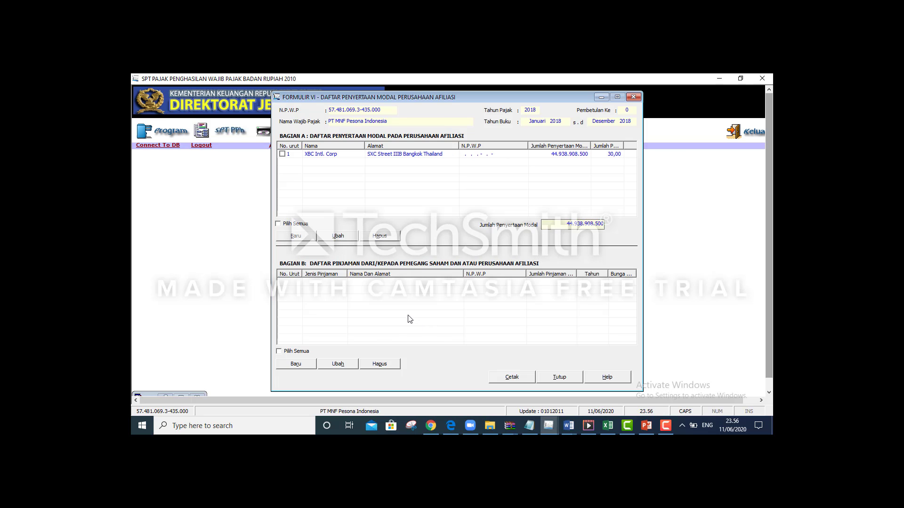
Start a new Bagian B loan entry and review the loan details in the Word case
{"action": "left_click", "coordinate": [295, 364]}
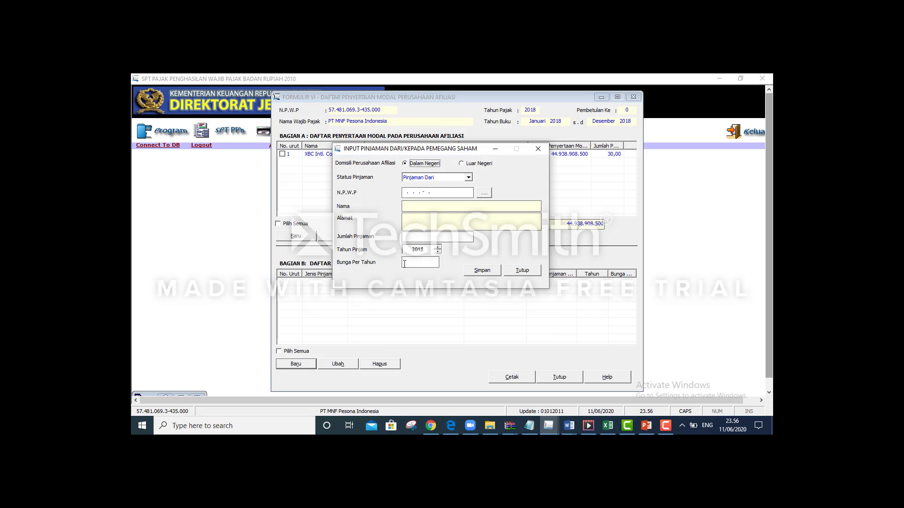
{"action": "key", "text": "alt+Tab"}
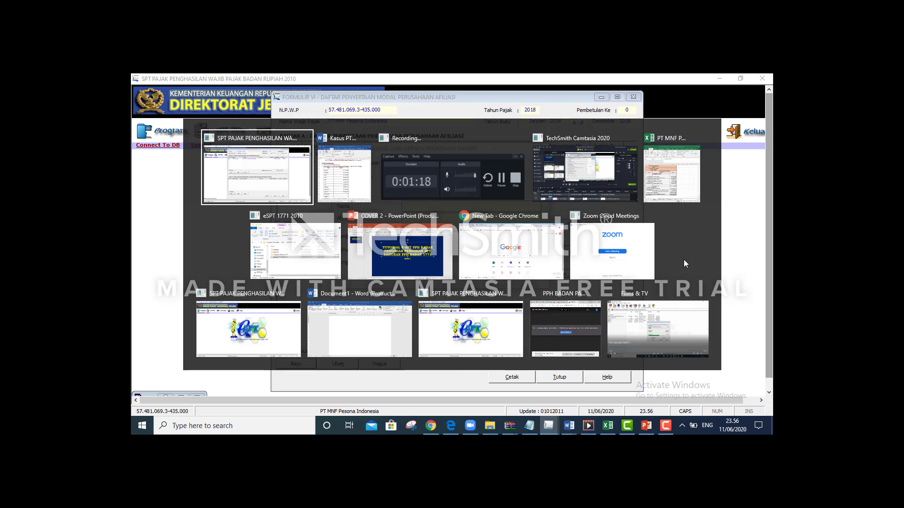
{"action": "left_click_drag", "start_coordinate": [768, 290], "coordinate": [769, 287]}
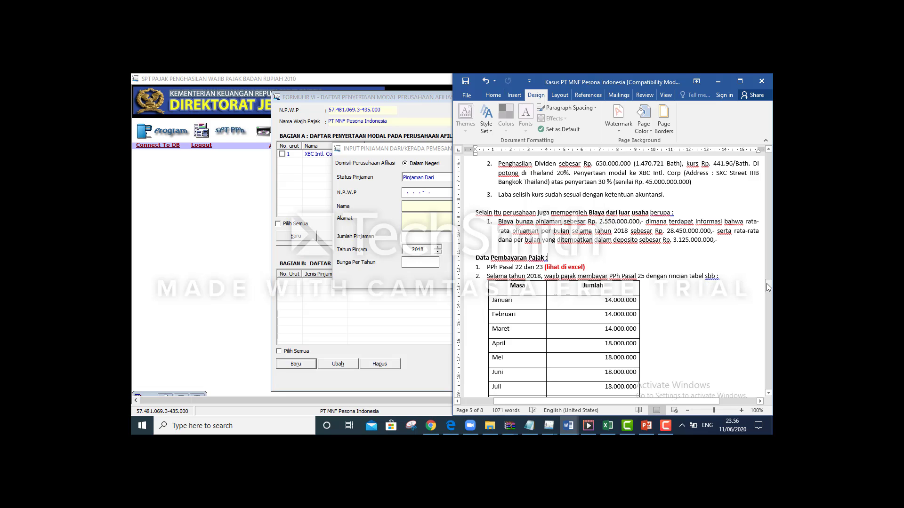
{"action": "key", "text": "alt+Tab"}
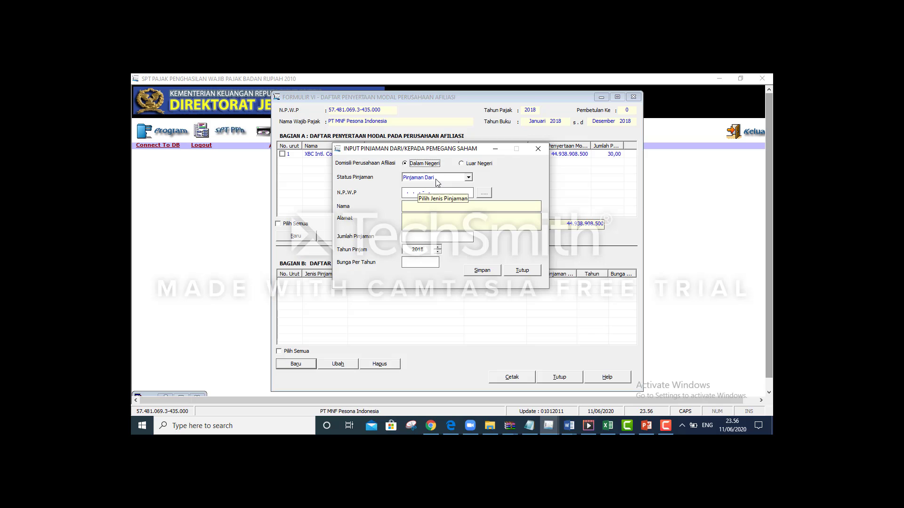
{"action": "key", "text": "alt+Tab"}
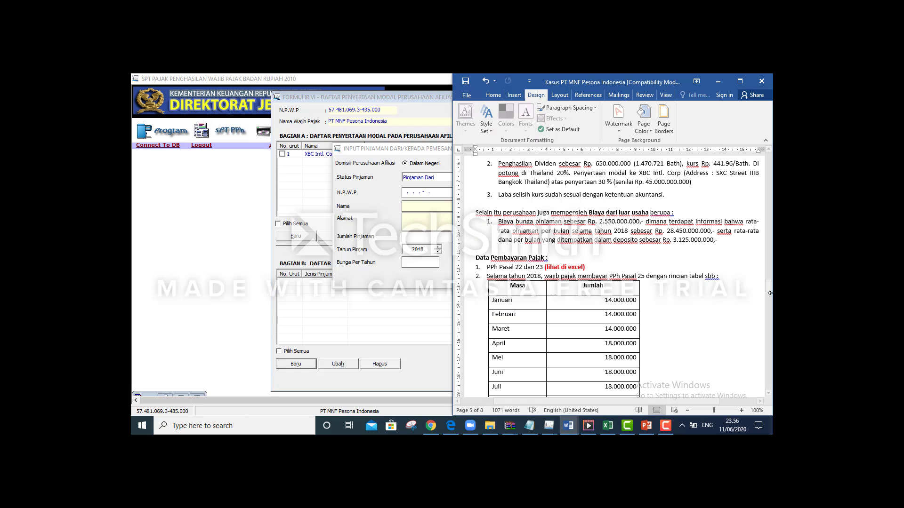
{"action": "mouse_move", "coordinate": [769, 292]}
{"action": "left_mouse_down"}
{"action": "mouse_move", "coordinate": [769, 383]}
{"action": "mouse_move", "coordinate": [769, 310]}
{"action": "left_mouse_up"}
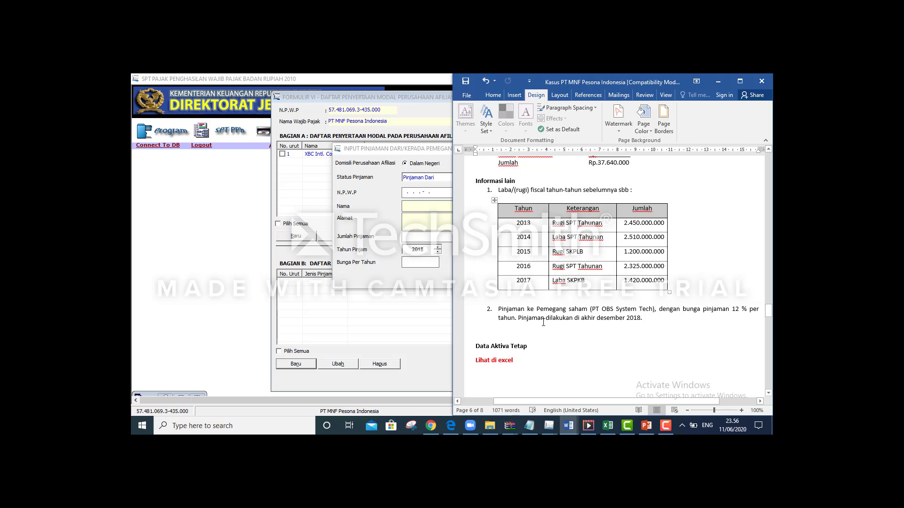
{"action": "left_click", "coordinate": [416, 322]}
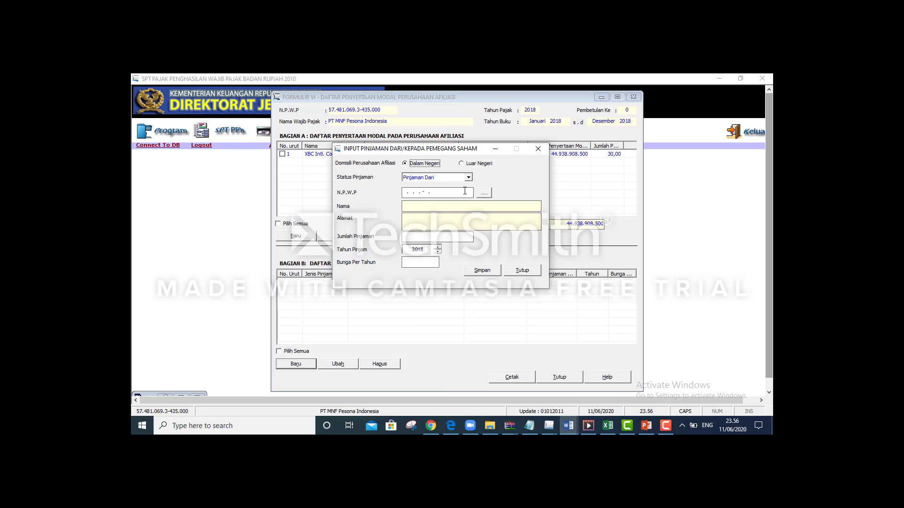
Open the shareholder reference lookup from the lender's NPWP field
{"action": "left_click", "coordinate": [410, 191]}
{"action": "left_click", "coordinate": [410, 190]}
{"action": "key", "text": "alt+Tab"}
{"action": "key", "text": "Tab"}
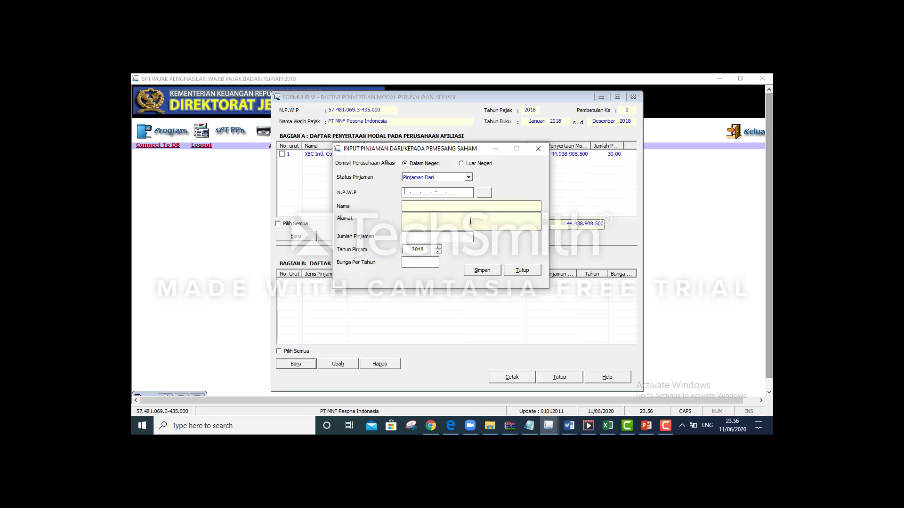
{"action": "left_click", "coordinate": [484, 193]}
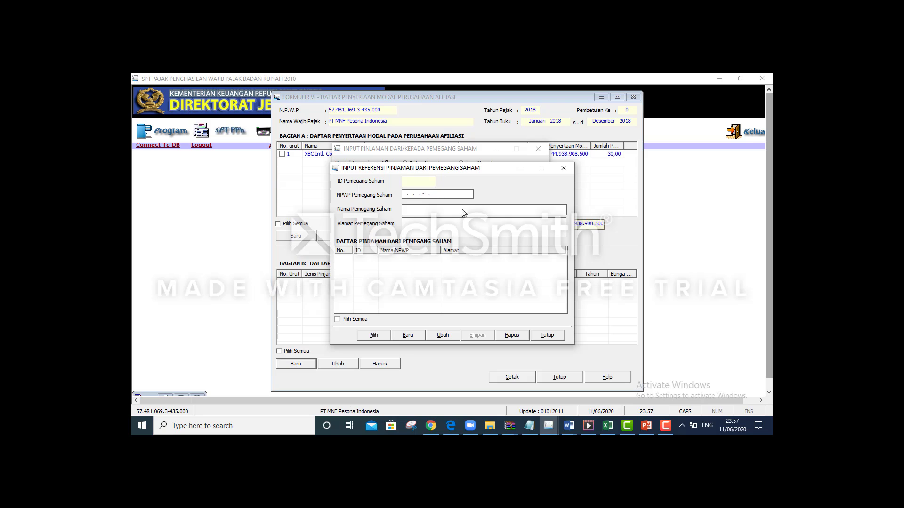
Dismiss the empty lookup and enter PT OBS System Tech's NPWP, name and Yogyakarta address
{"action": "left_click", "coordinate": [519, 169]}
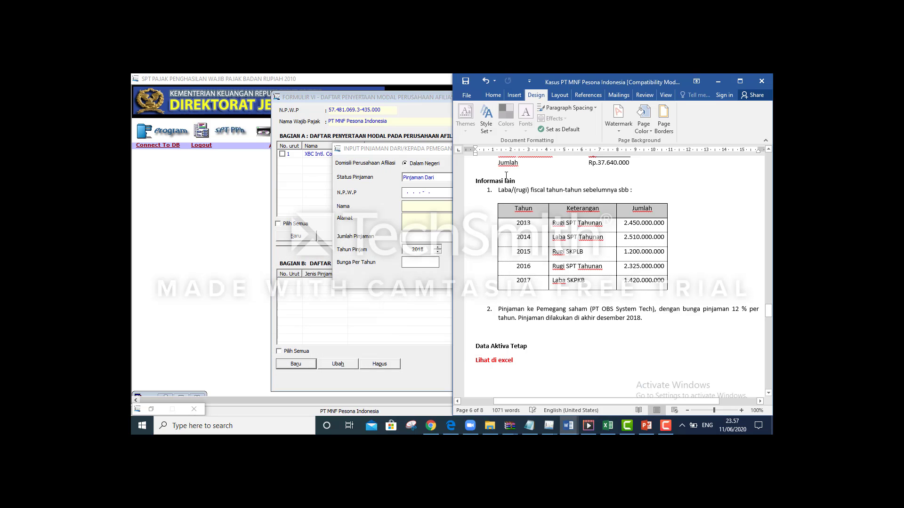
{"action": "left_click", "coordinate": [407, 196]}
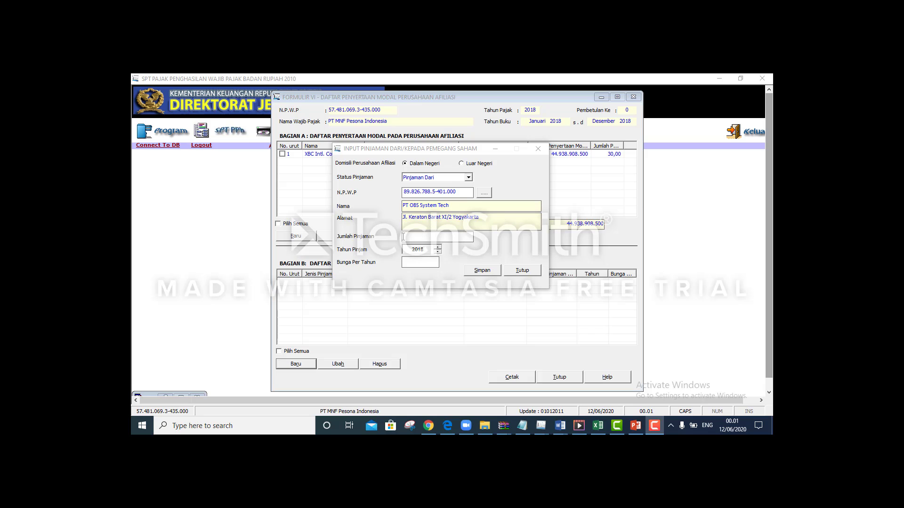
Find Hutang Pemegang saham 1.800.000.000 in Word's balance sheet and return to the loan amount
{"action": "key", "text": "alt+Tab"}
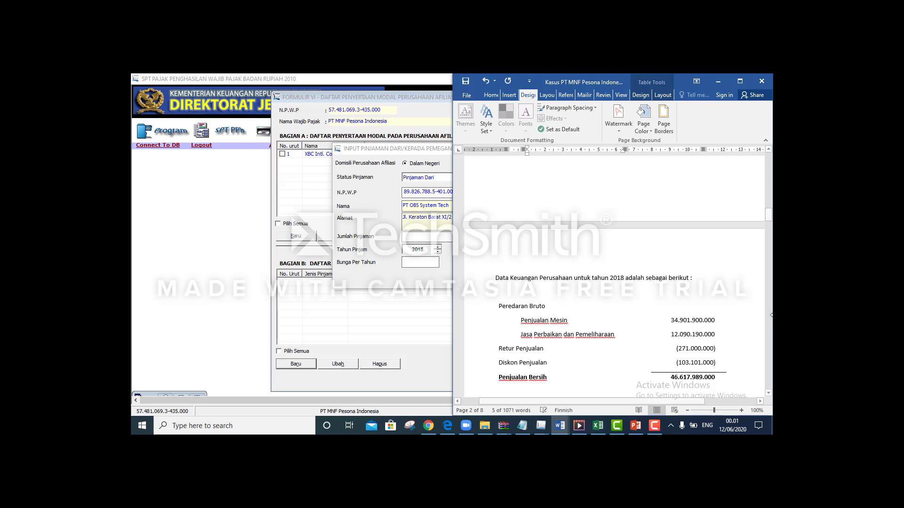
{"action": "left_click_drag", "start_coordinate": [768, 218], "coordinate": [770, 338]}
{"action": "left_click_drag", "start_coordinate": [651, 401], "coordinate": [700, 404]}
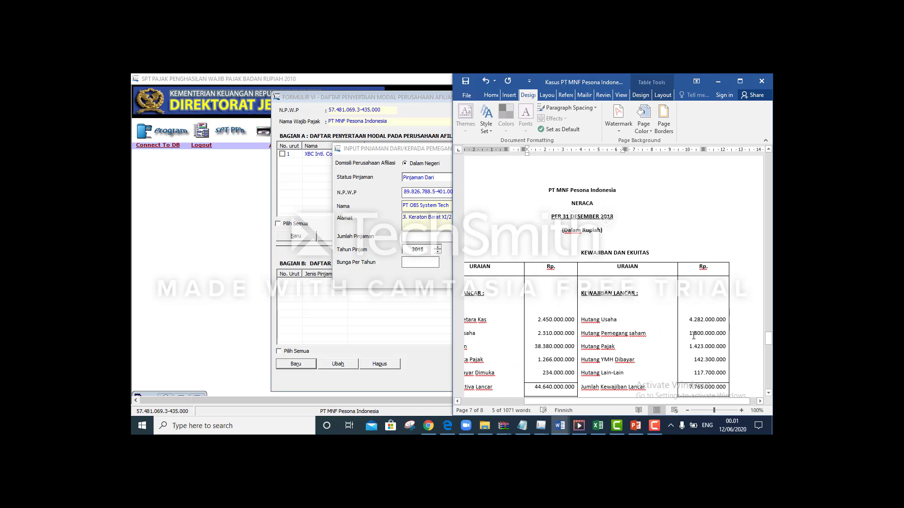
{"action": "left_click_drag", "start_coordinate": [690, 333], "coordinate": [728, 333]}
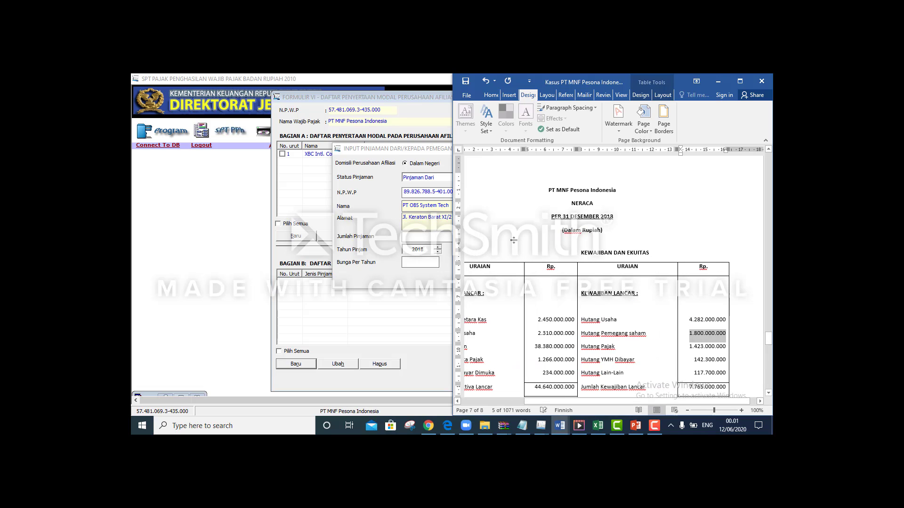
{"action": "left_click", "coordinate": [437, 240]}
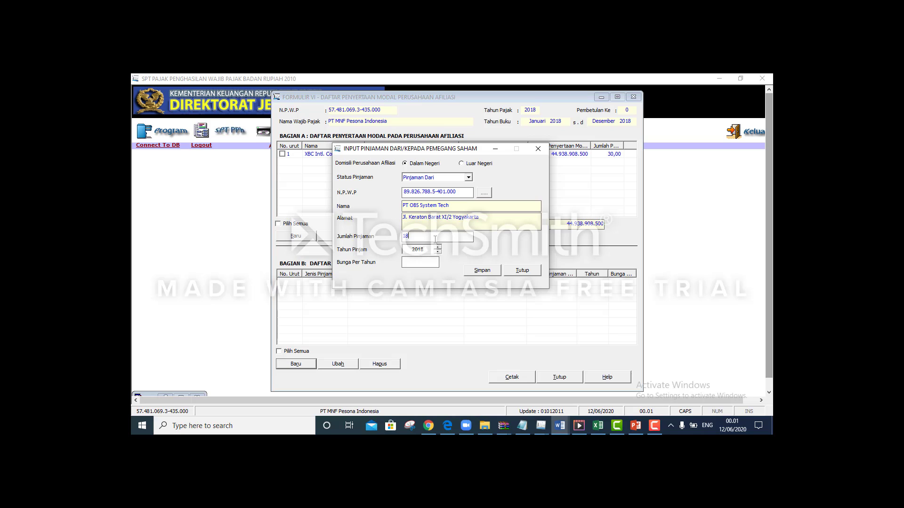
Enter loan amount 1.800.000.000, year 2018 and 12% interest, then save without adding another
{"action": "type", "text": "1800"}
{"action": "key", "text": "BackSpace"}
{"action": "key", "text": "BackSpace"}
{"action": "key", "text": "BackSpace"}
{"action": "key", "text": "BackSpace"}
{"action": "type", "text": "1800000"}
{"action": "key", "text": "Tab"}
{"action": "left_click", "coordinate": [419, 267]}
{"action": "key", "text": "alt+Tab"}
{"action": "left_click_drag", "start_coordinate": [772, 340], "coordinate": [766, 199]}
{"action": "left_click", "coordinate": [368, 222]}
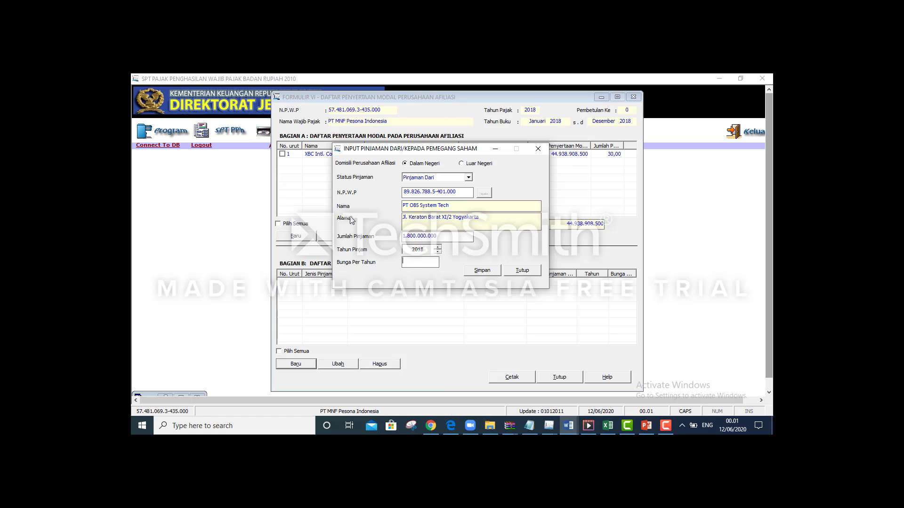
{"action": "key", "text": "Tab"}
{"action": "left_click", "coordinate": [473, 272]}
{"action": "left_click", "coordinate": [494, 282]}
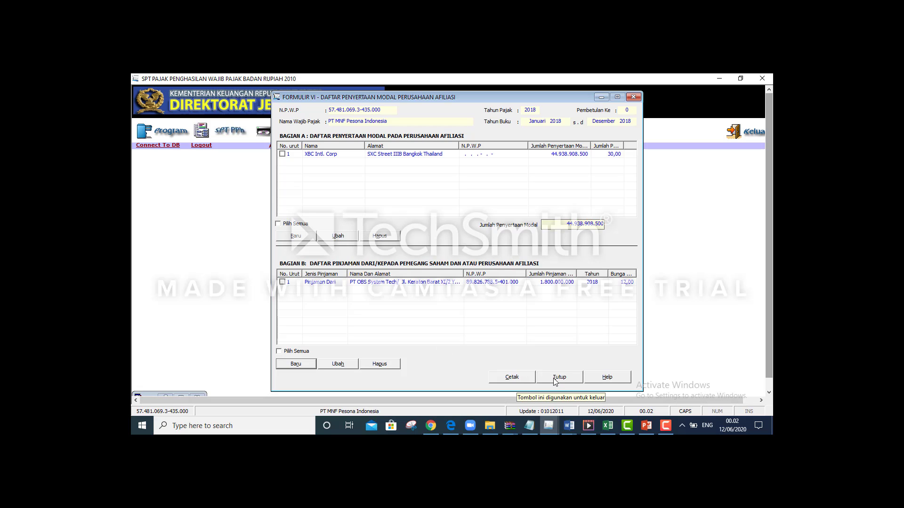
Close Formulir VI and open Formulir 1771-II from SPT PPh > Lampiran
{"action": "left_click", "coordinate": [556, 381]}
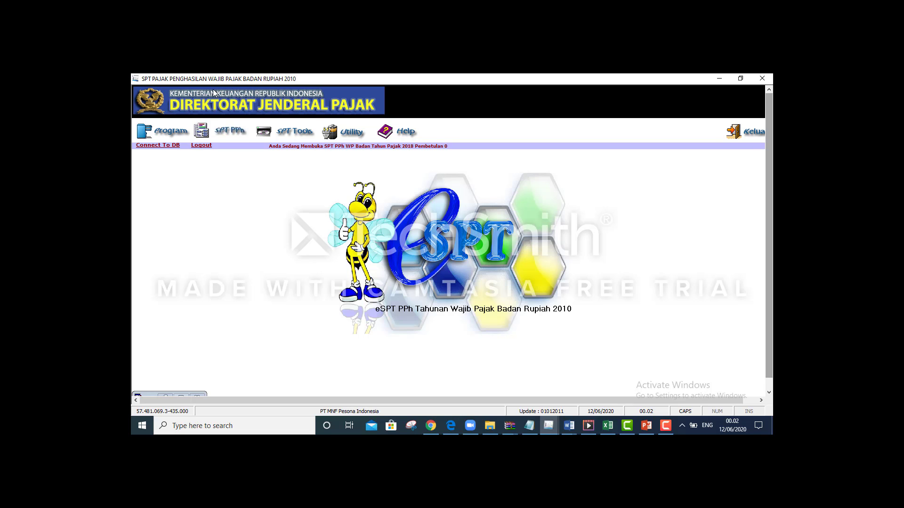
{"action": "left_click", "coordinate": [231, 133]}
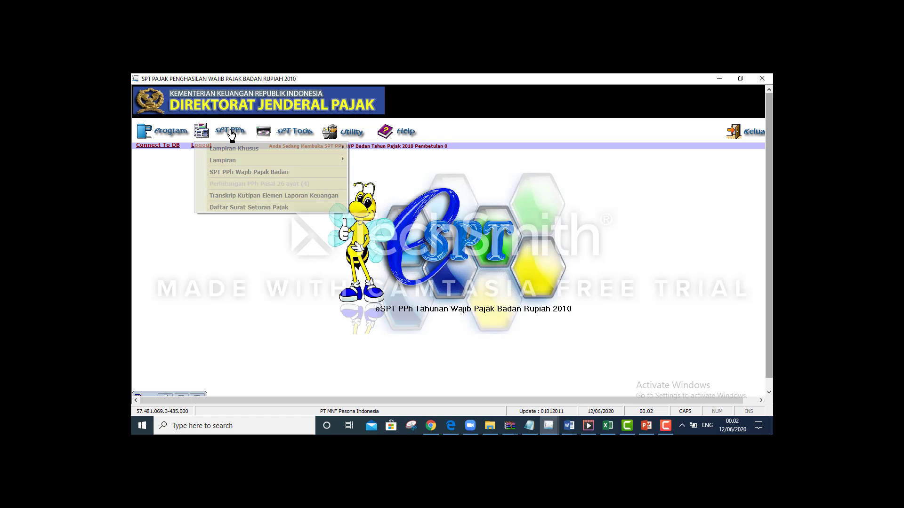
{"action": "mouse_move", "coordinate": [281, 160]}
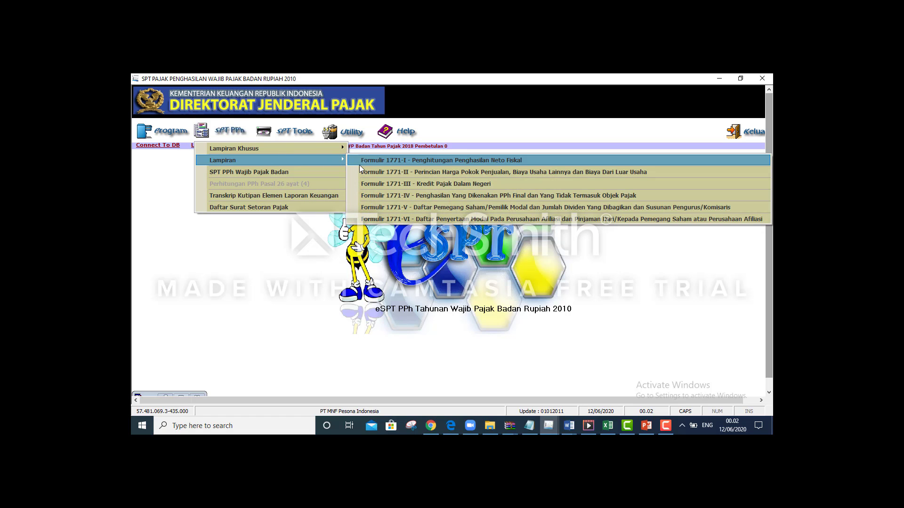
{"action": "left_click", "coordinate": [416, 174]}
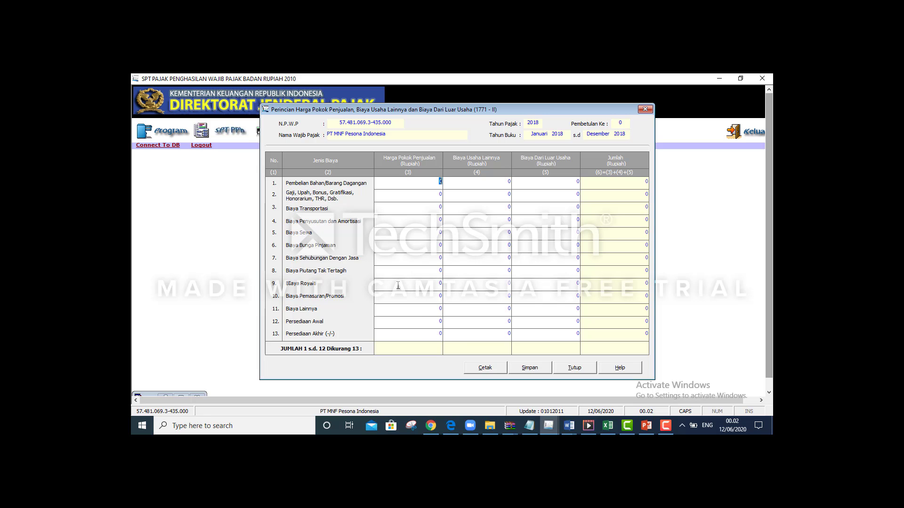
Review the cost figures in the Word case document
{"action": "key", "text": "alt+Tab"}
{"action": "key", "text": "Tab"}
{"action": "key", "text": "alt+shift+Tab"}
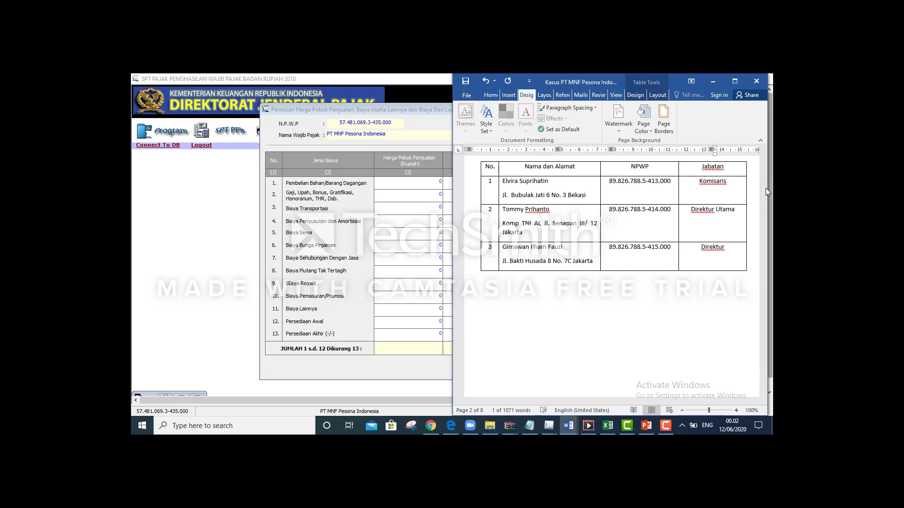
{"action": "left_click_drag", "start_coordinate": [766, 191], "coordinate": [768, 229]}
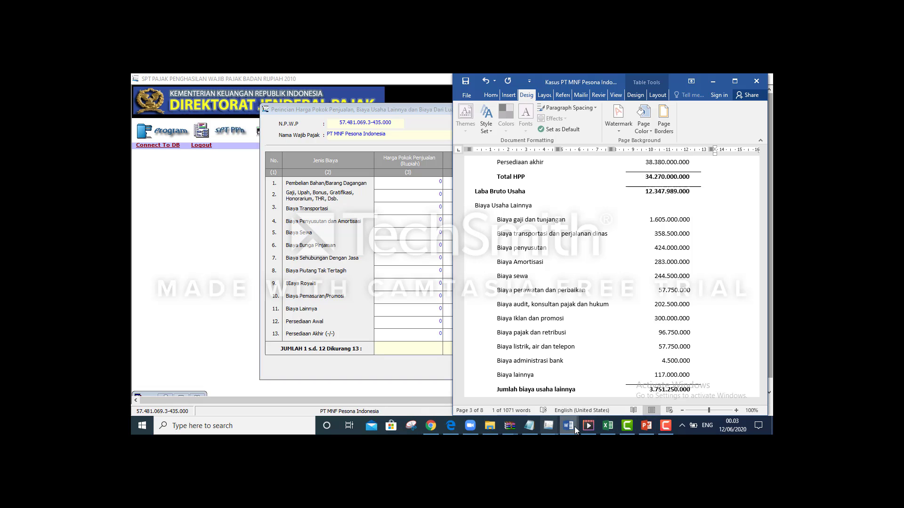
Check the matching cost amounts down column C of the Excel balance sheet
{"action": "mouse_move", "coordinate": [607, 429]}
{"action": "key", "text": "alt+Tab"}
{"action": "key", "text": "alt+Tab"}
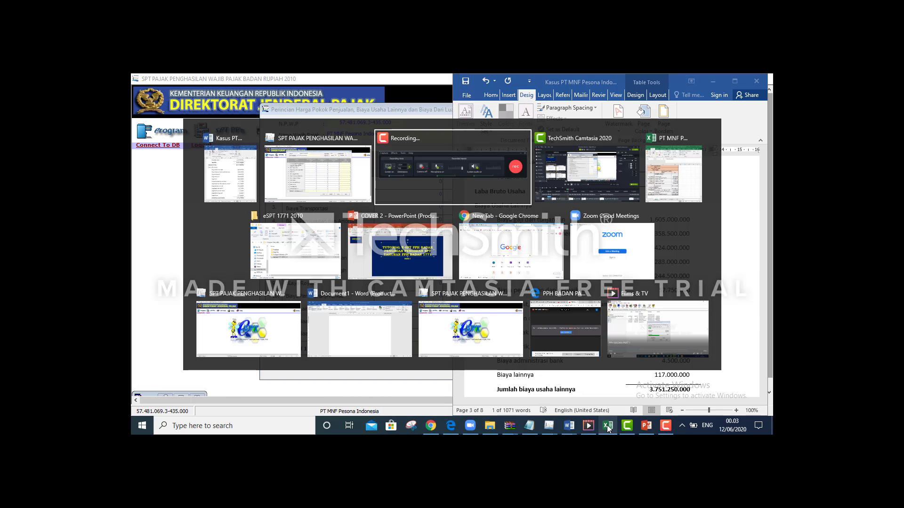
{"action": "key", "text": "alt+Tab"}
{"action": "key", "text": "alt+Tab"}
{"action": "key", "text": "alt+Tab"}
{"action": "key", "text": "alt+Tab"}
{"action": "key", "text": "Left"}
{"action": "key", "text": "Right"}
{"action": "key", "text": "Right"}
{"action": "key", "text": "Right"}
{"action": "key", "text": "Up"}
{"action": "key", "text": "Right"}
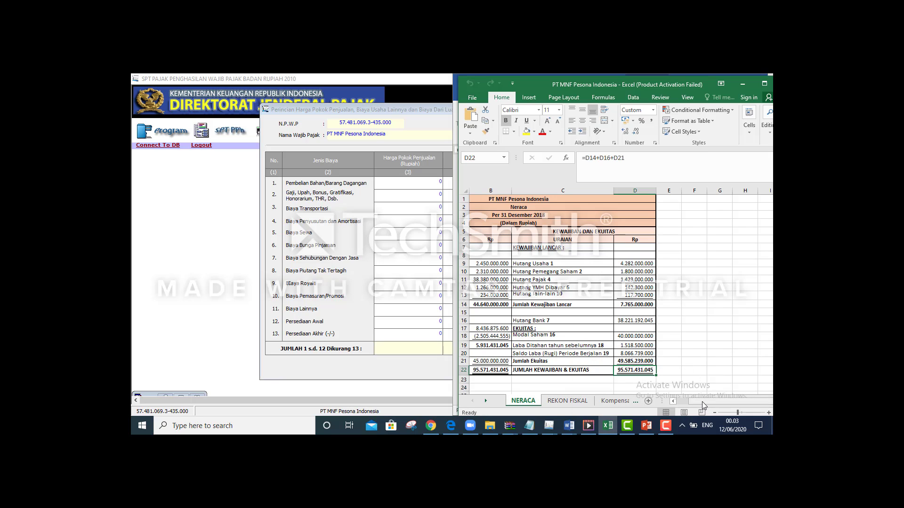
{"action": "left_click_drag", "start_coordinate": [724, 399], "coordinate": [686, 408]}
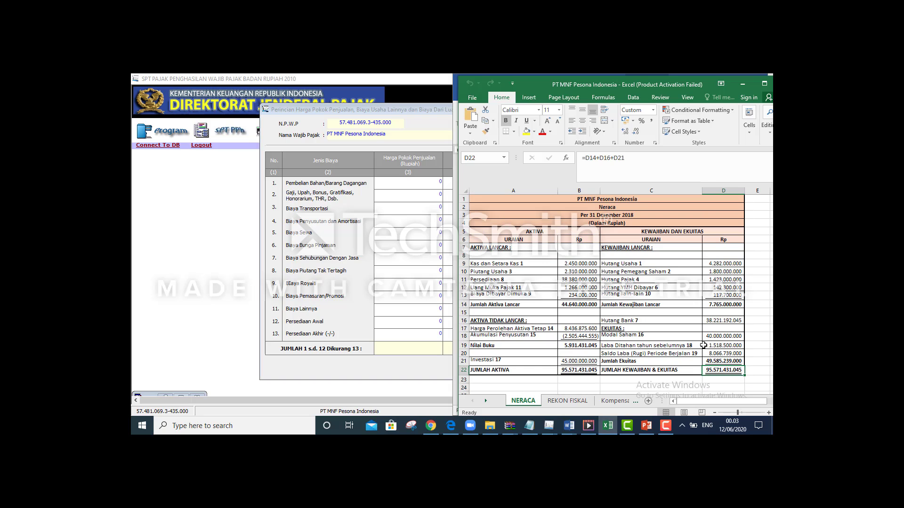
{"action": "key", "text": "Left"}
{"action": "key", "text": "Down"}
{"action": "key", "text": "Down"}
{"action": "key", "text": "Down"}
{"action": "key", "text": "Down"}
{"action": "key", "text": "Down"}
{"action": "key", "text": "Down"}
{"action": "key", "text": "Down"}
{"action": "key", "text": "Down"}
{"action": "key", "text": "Down"}
{"action": "key", "text": "Down"}
{"action": "key", "text": "Down"}
{"action": "key", "text": "Down"}
{"action": "key", "text": "Down"}
{"action": "key", "text": "Down"}
{"action": "key", "text": "Down"}
{"action": "key", "text": "Down"}
{"action": "key", "text": "Down"}
{"action": "key", "text": "Down"}
{"action": "key", "text": "Down"}
{"action": "key", "text": "Down"}
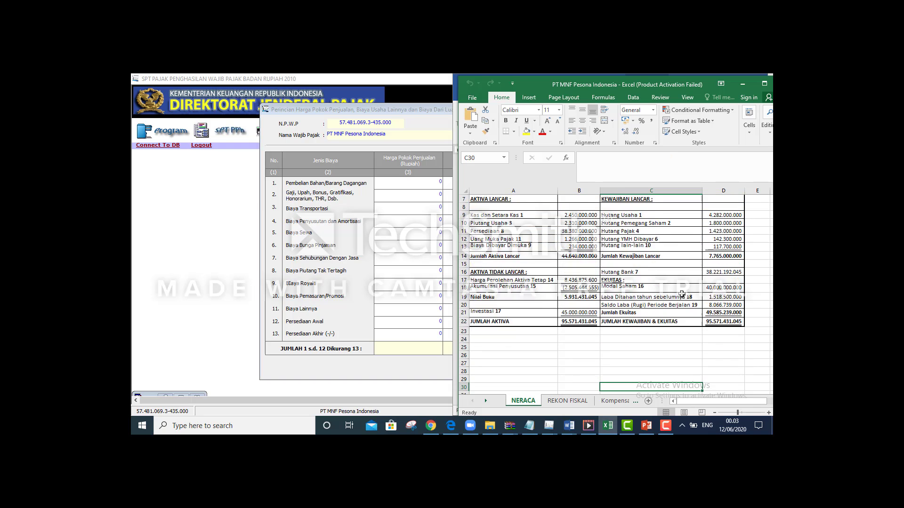
{"action": "key", "text": "Up"}
{"action": "key", "text": "Up"}
{"action": "key", "text": "Up"}
{"action": "key", "text": "Up"}
{"action": "key", "text": "Up"}
{"action": "key", "text": "Up"}
{"action": "key", "text": "Up"}
{"action": "key", "text": "Up"}
{"action": "key", "text": "Up"}
{"action": "key", "text": "Up"}
{"action": "key", "text": "Up"}
{"action": "key", "text": "Up"}
{"action": "key", "text": "Up"}
{"action": "key", "text": "Up"}
{"action": "key", "text": "Up"}
{"action": "key", "text": "Up"}
{"action": "key", "text": "Up"}
{"action": "key", "text": "Up"}
{"action": "key", "text": "Up"}
{"action": "key", "text": "Up"}
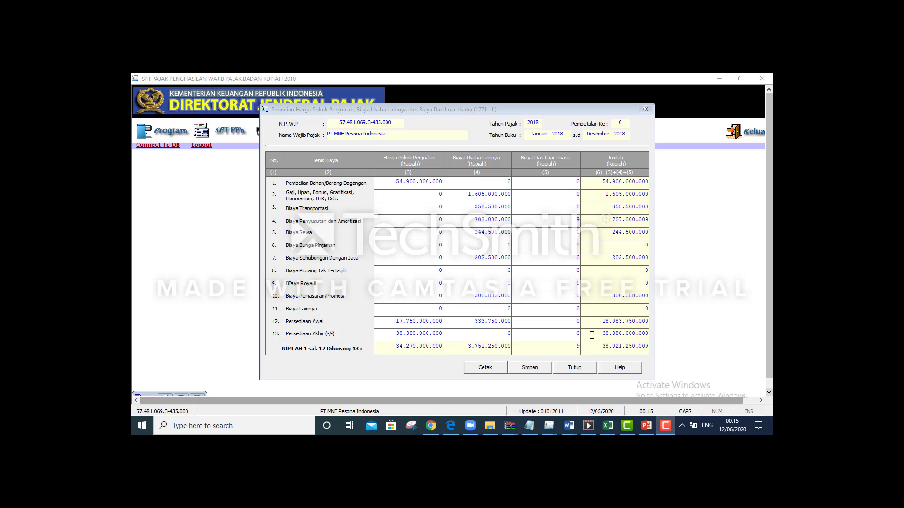
Scroll the Word case document to the Biaya dari Luar Usaha figures
{"action": "key", "text": "alt+Tab"}
{"action": "key", "text": "Tab"}
{"action": "key", "text": "Tab"}
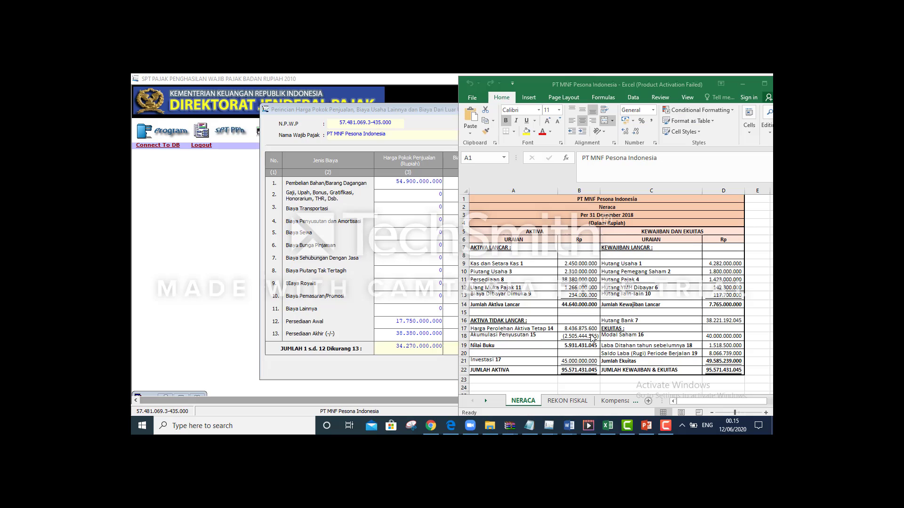
{"action": "key", "text": "alt+Tab"}
{"action": "key", "text": "Tab"}
{"action": "key", "text": "alt+shift+Tab"}
{"action": "key", "text": "Tab"}
{"action": "key", "text": "Tab"}
{"action": "key", "text": "Tab"}
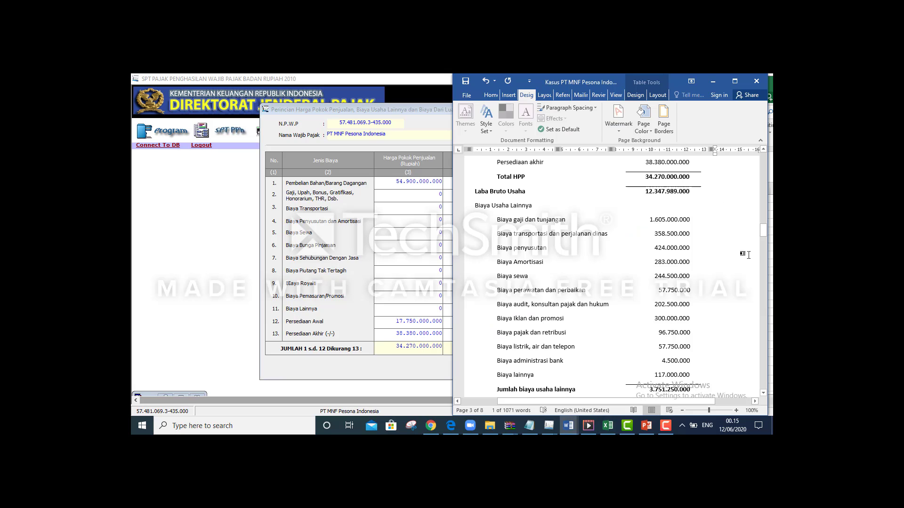
{"action": "left_click", "coordinate": [762, 233]}
{"action": "mouse_move", "coordinate": [762, 234]}
{"action": "left_mouse_down"}
{"action": "mouse_move", "coordinate": [764, 262]}
{"action": "mouse_move", "coordinate": [763, 238]}
{"action": "mouse_move", "coordinate": [763, 247]}
{"action": "left_mouse_up"}
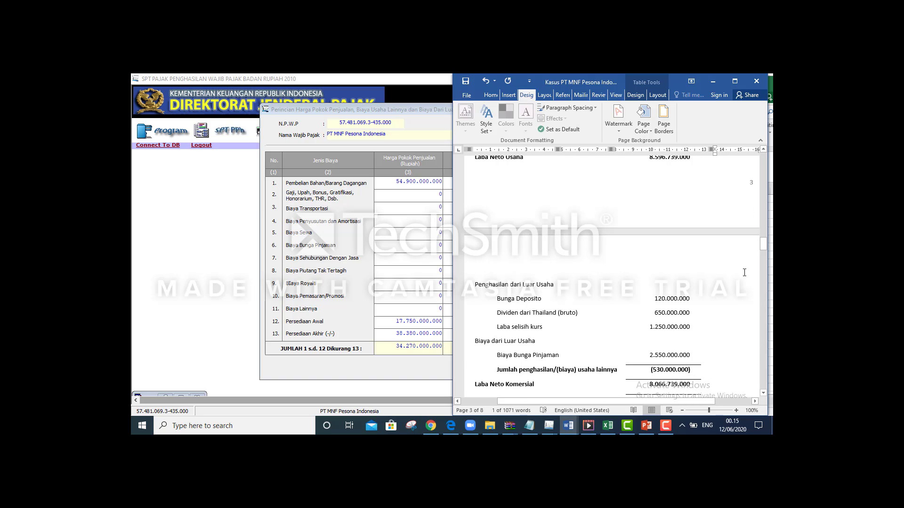
{"action": "left_click_drag", "start_coordinate": [764, 247], "coordinate": [763, 254]}
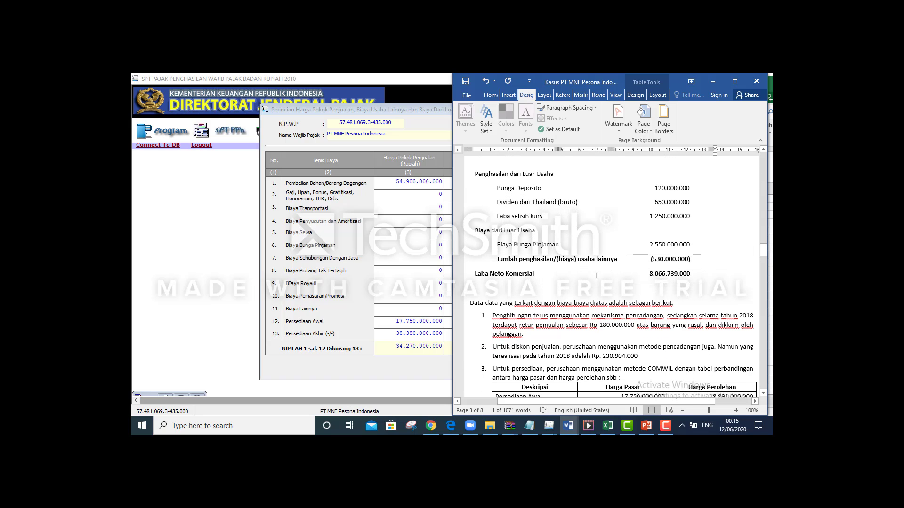
Return to the SPT 1771-II dialog and select row 5's non-operating cost cell
{"action": "key", "text": "alt+Tab"}
{"action": "key", "text": "alt+Tab"}
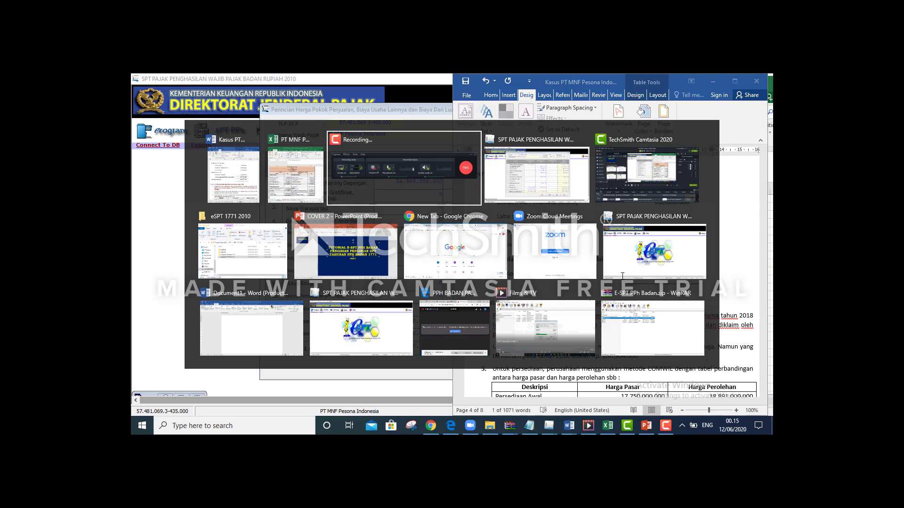
{"action": "key", "text": "alt+shift+Tab"}
{"action": "key", "text": "alt+shift+Tab"}
{"action": "key", "text": "alt+Tab"}
{"action": "key", "text": "alt+Tab"}
{"action": "key", "text": "alt+Tab"}
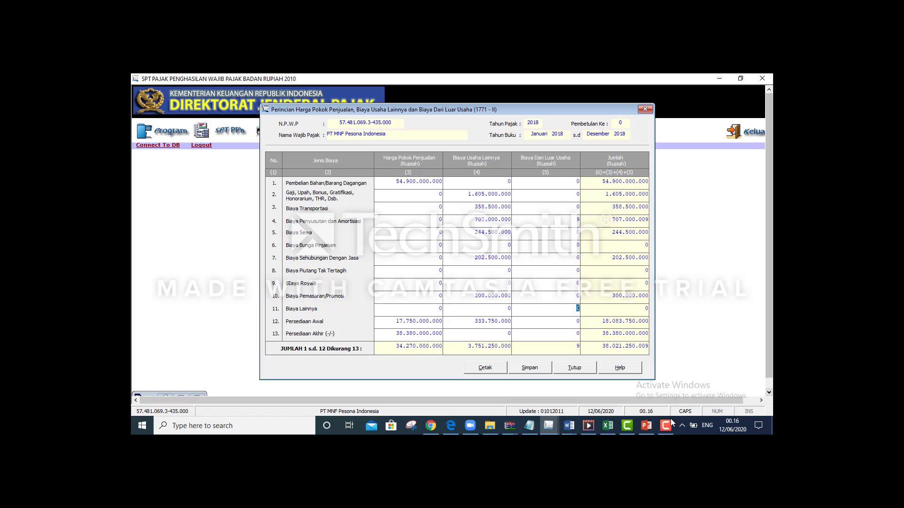
{"action": "left_click", "coordinate": [665, 426]}
{"action": "left_click", "coordinate": [728, 371]}
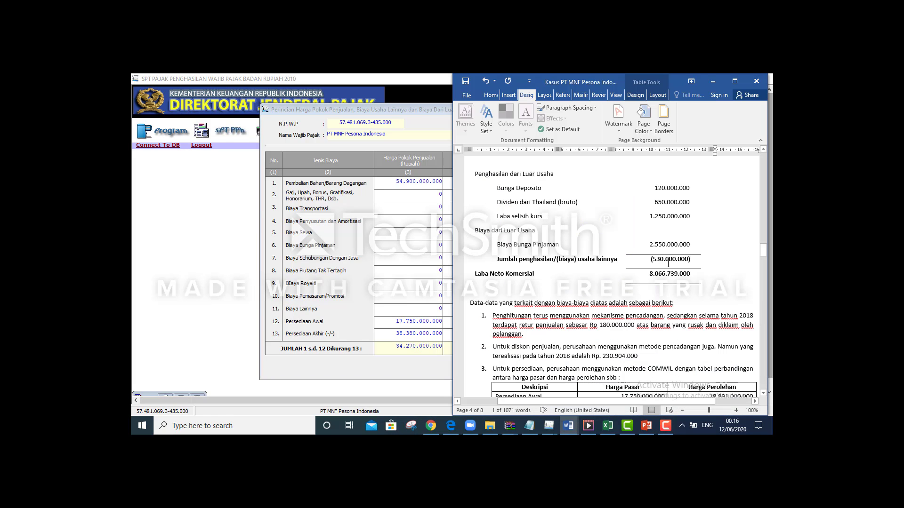
{"action": "left_click", "coordinate": [665, 427]}
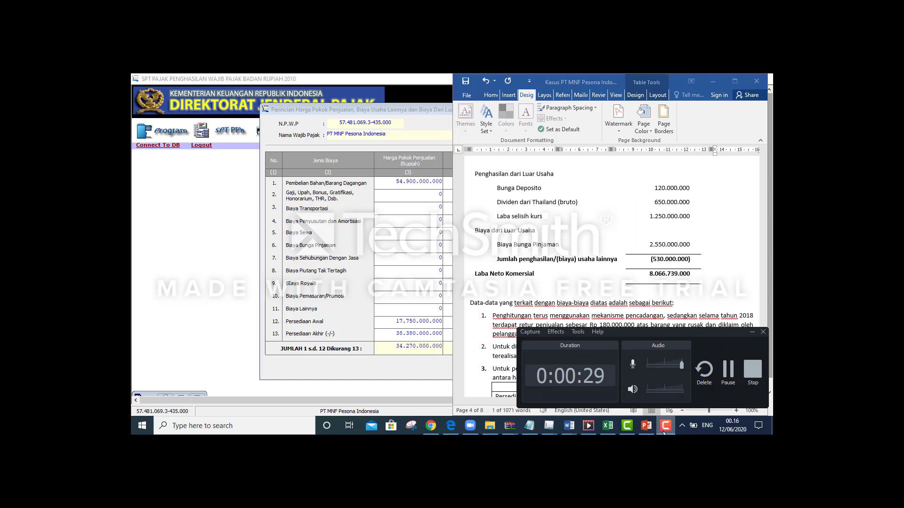
{"action": "left_click", "coordinate": [665, 426]}
{"action": "key", "text": "alt+Tab"}
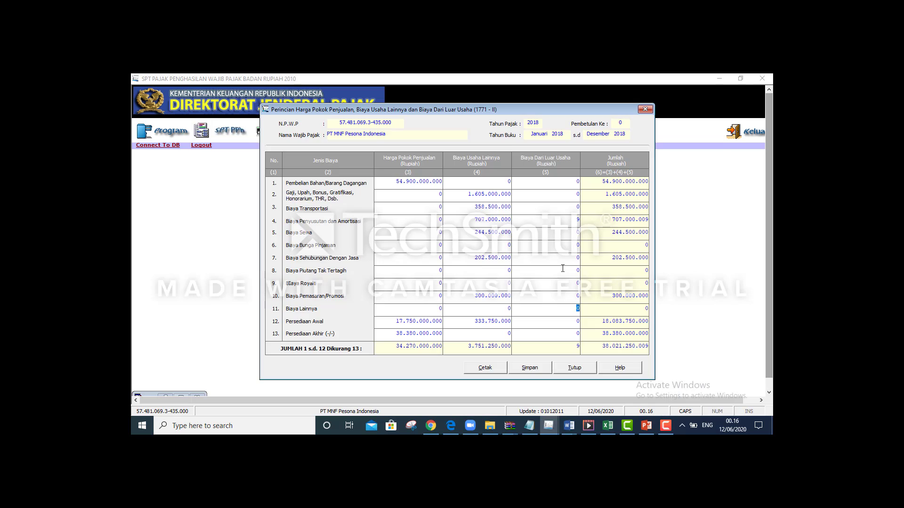
{"action": "key", "text": "alt+Tab"}
{"action": "key", "text": "alt+shift+Tab"}
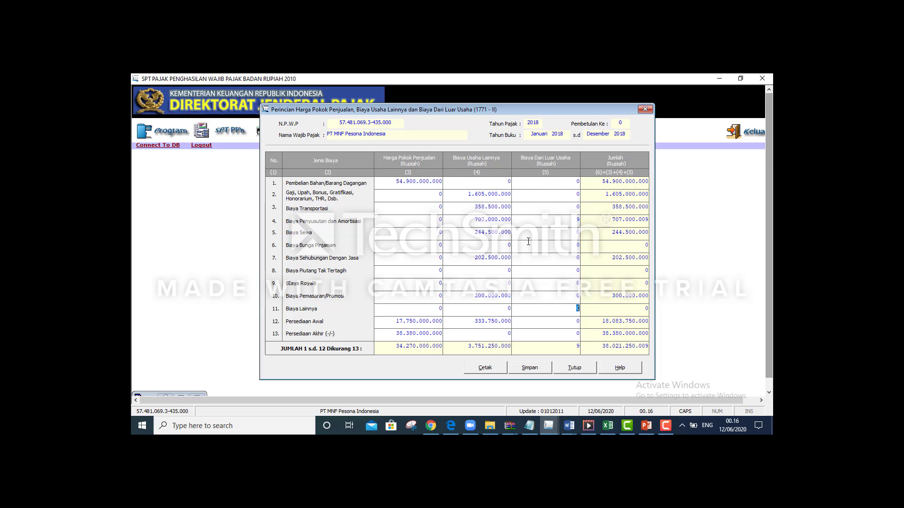
{"action": "left_click", "coordinate": [563, 232]}
Clear the stray values in rows 4 and 5 of column (5) on 1771-II
{"action": "type", "text": "3"}
{"action": "key", "text": "Tab"}
{"action": "left_click", "coordinate": [581, 232]}
{"action": "left_click", "coordinate": [574, 251]}
{"action": "type", "text": "2"}
{"action": "left_click", "coordinate": [572, 216]}
{"action": "left_click", "coordinate": [576, 258]}
{"action": "left_click", "coordinate": [574, 244]}
{"action": "key", "text": "Delete"}
{"action": "left_click", "coordinate": [573, 258]}
{"action": "left_click", "coordinate": [572, 243]}
{"action": "type", "text": "2"}
Enter 2.550.000.000 as Biaya Bunga Pinjaman in row 6, checking against the case document
{"action": "key", "text": "alt+Tab"}
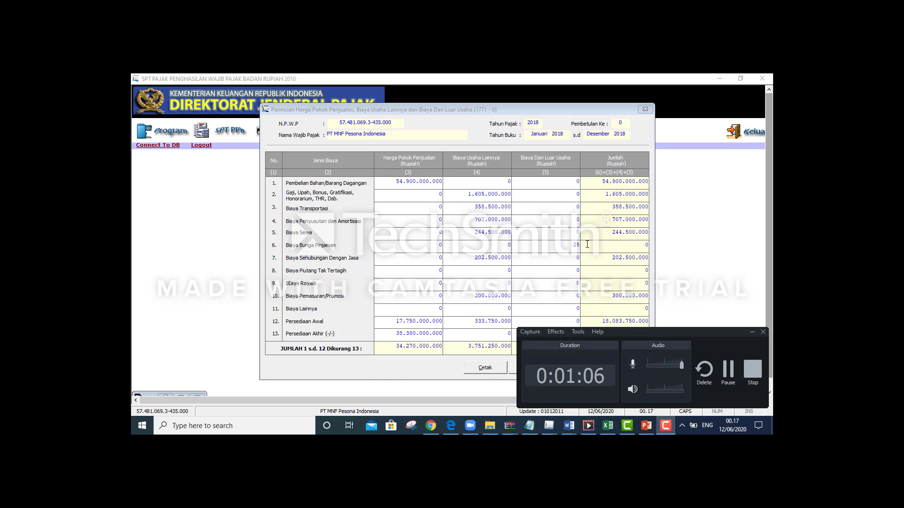
{"action": "key", "text": "alt+Tab"}
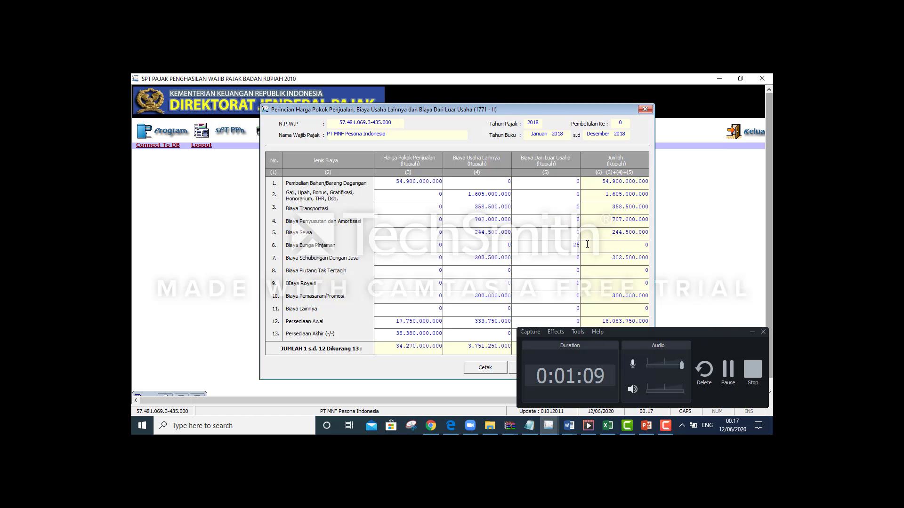
{"action": "left_click", "coordinate": [752, 333]}
{"action": "key", "text": "alt+Tab"}
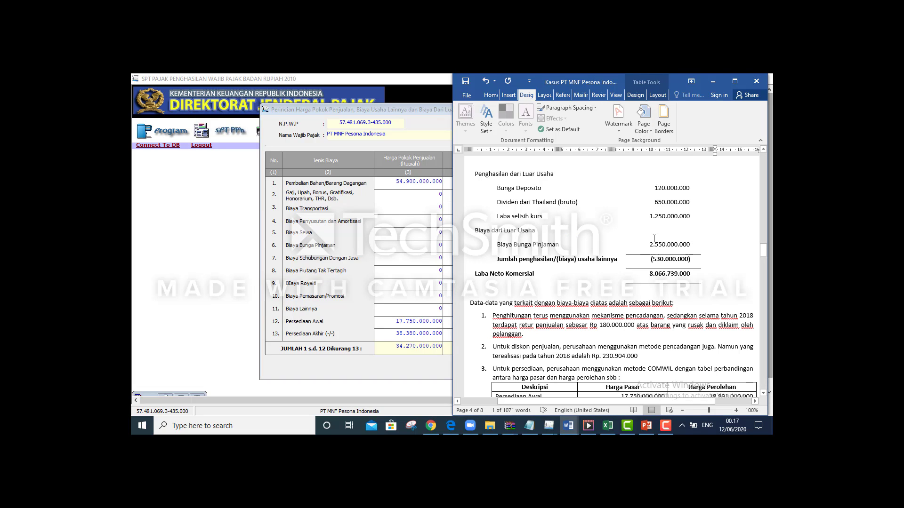
{"action": "key", "text": "alt+Tab"}
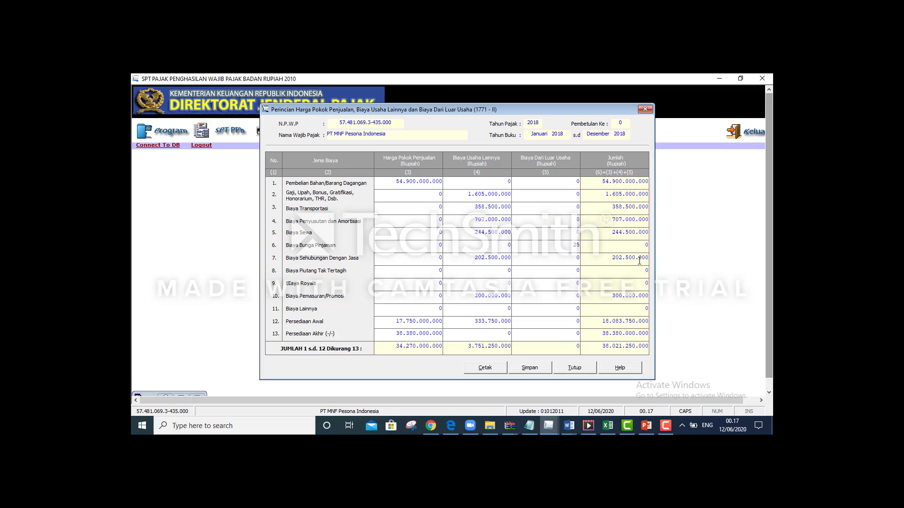
{"action": "type", "text": "5000000"}
{"action": "key", "text": "Tab"}
{"action": "key", "text": "alt+Tab"}
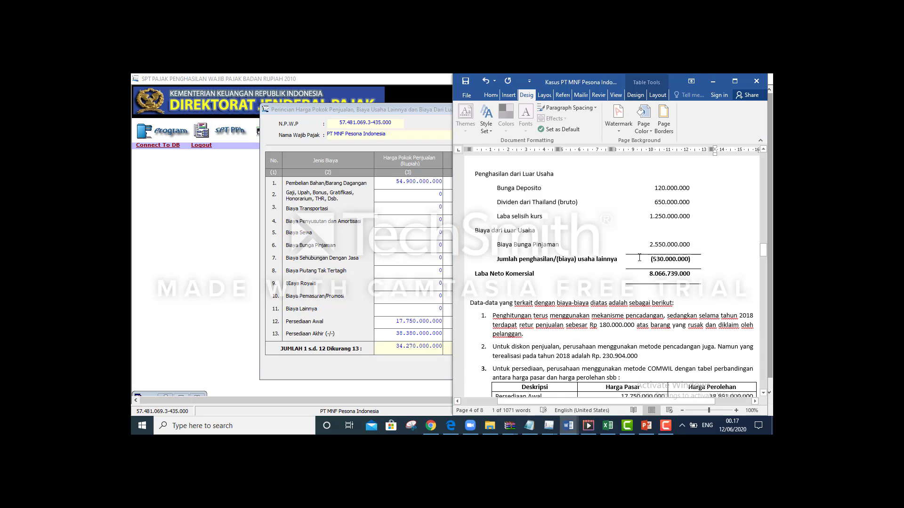
{"action": "key", "text": "alt+Tab"}
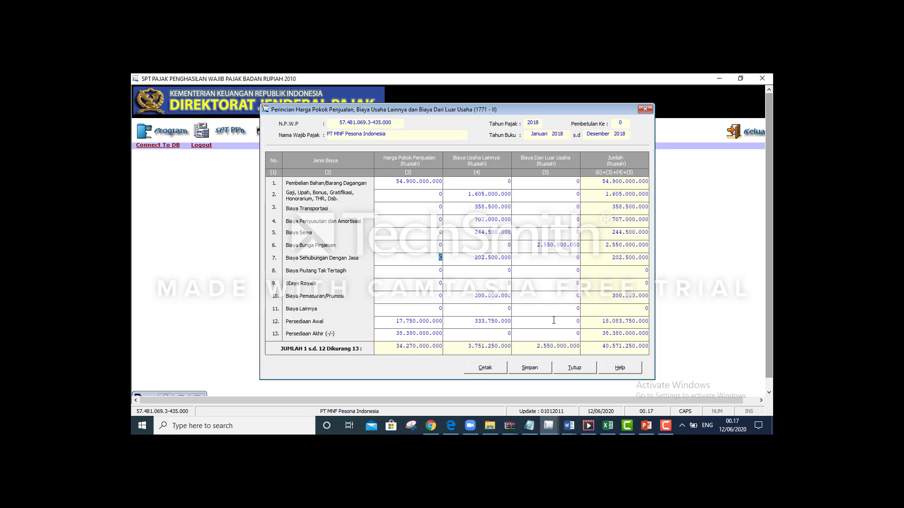
Shift the 1771-II form left and scroll Word to the Harga Pokok Penjualan section
{"action": "key", "text": "alt+Tab"}
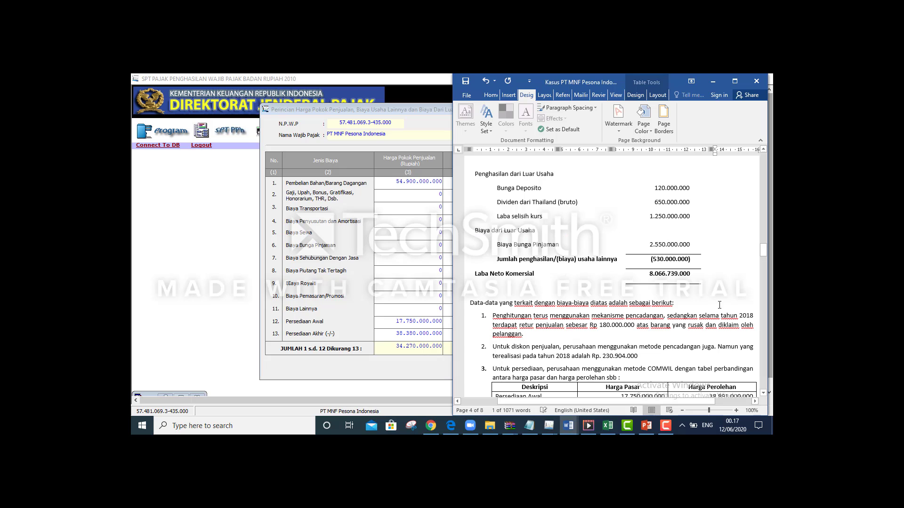
{"action": "left_click_drag", "start_coordinate": [762, 249], "coordinate": [763, 236]}
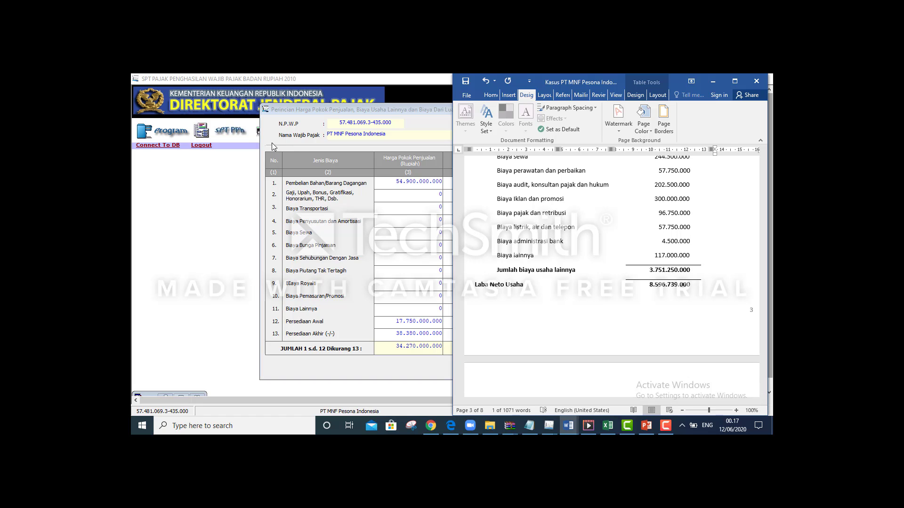
{"action": "left_click_drag", "start_coordinate": [317, 109], "coordinate": [201, 112]}
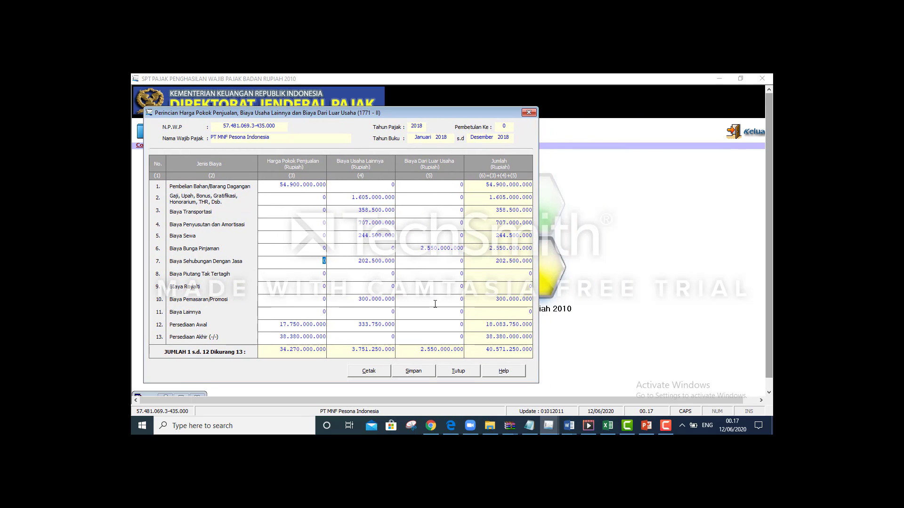
{"action": "key", "text": "alt+Tab"}
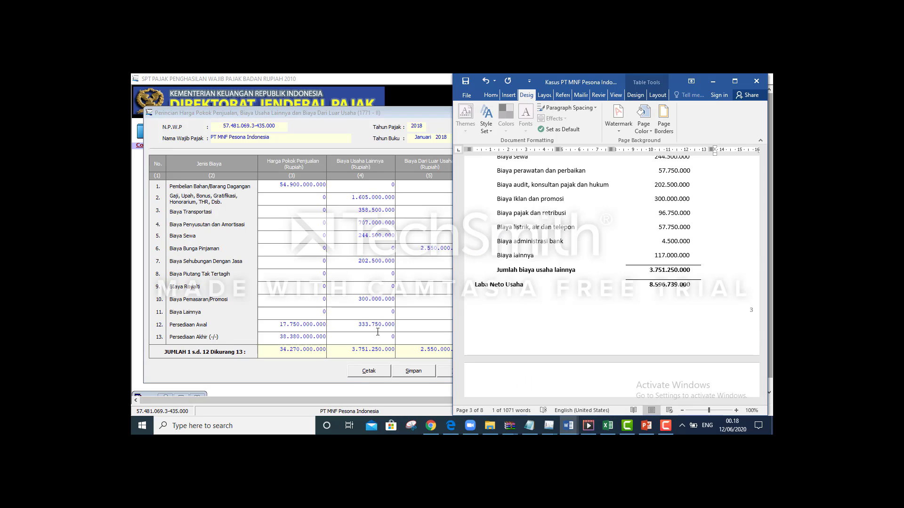
{"action": "left_click_drag", "start_coordinate": [764, 260], "coordinate": [767, 216]}
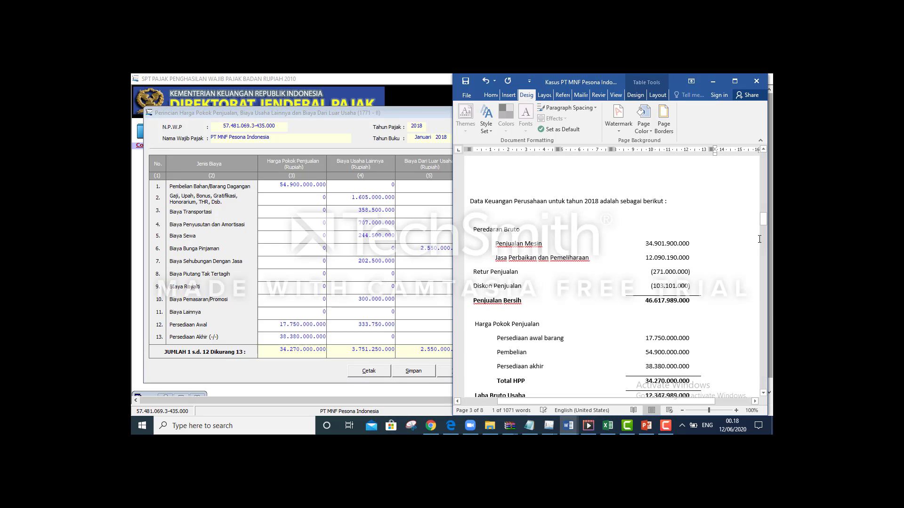
{"action": "mouse_move", "coordinate": [764, 220]}
{"action": "left_mouse_down"}
{"action": "mouse_move", "coordinate": [764, 211]}
{"action": "mouse_move", "coordinate": [763, 228]}
{"action": "left_mouse_up"}
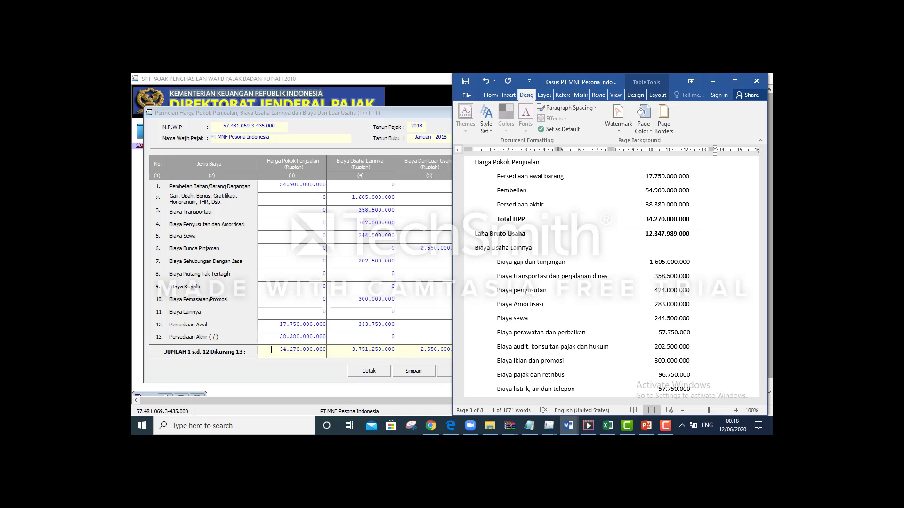
Save the 1771-II costs of 40.571.250.000, confirming both prompts, then close the form
{"action": "left_click", "coordinate": [285, 359]}
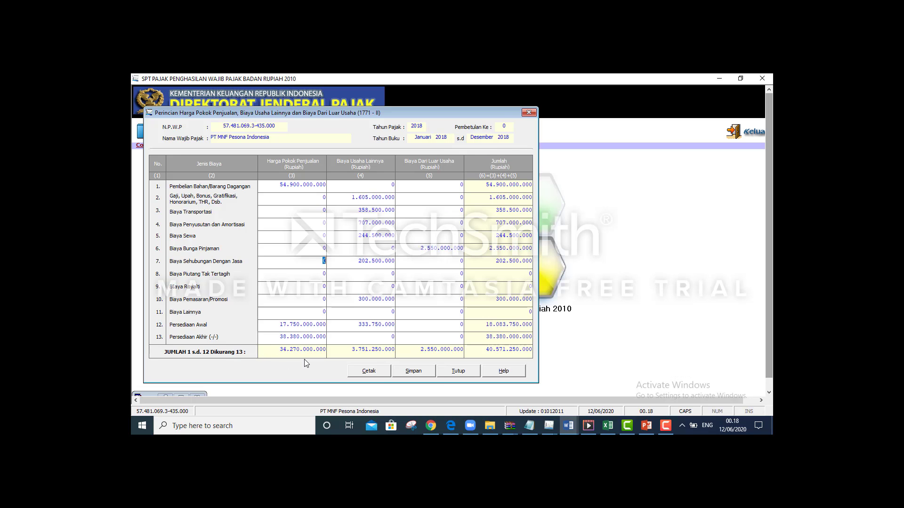
{"action": "left_click", "coordinate": [408, 374]}
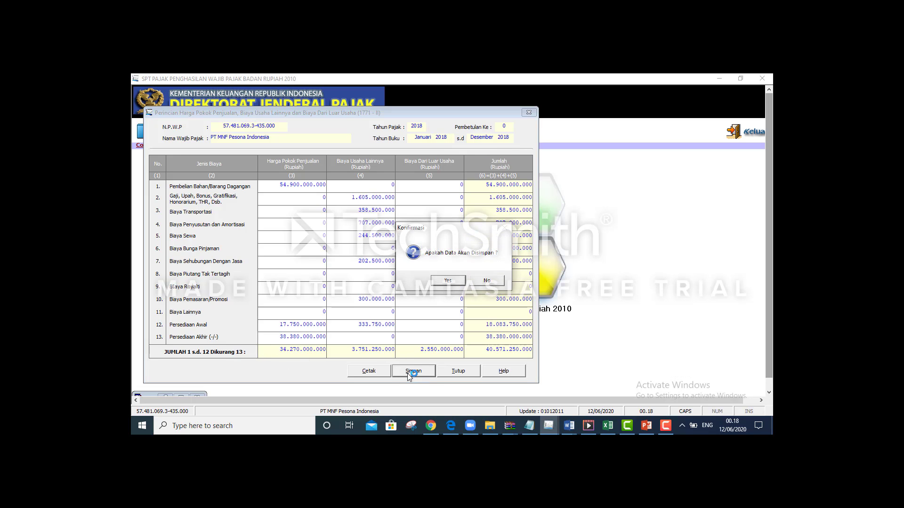
{"action": "left_click", "coordinate": [447, 281]}
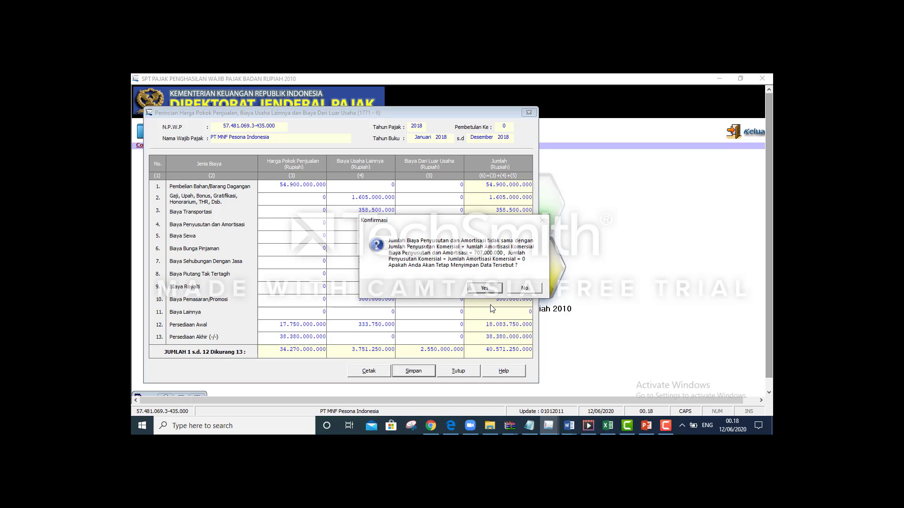
{"action": "left_click", "coordinate": [485, 288]}
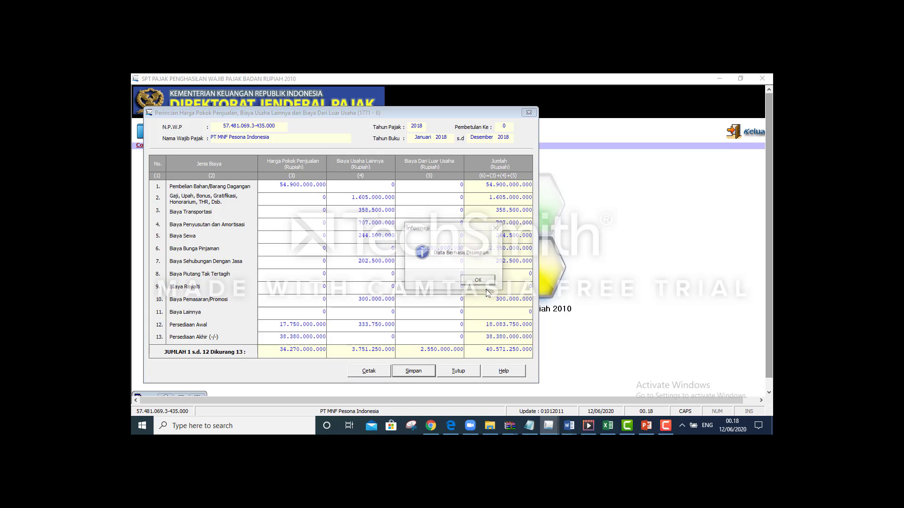
{"action": "left_click", "coordinate": [480, 282]}
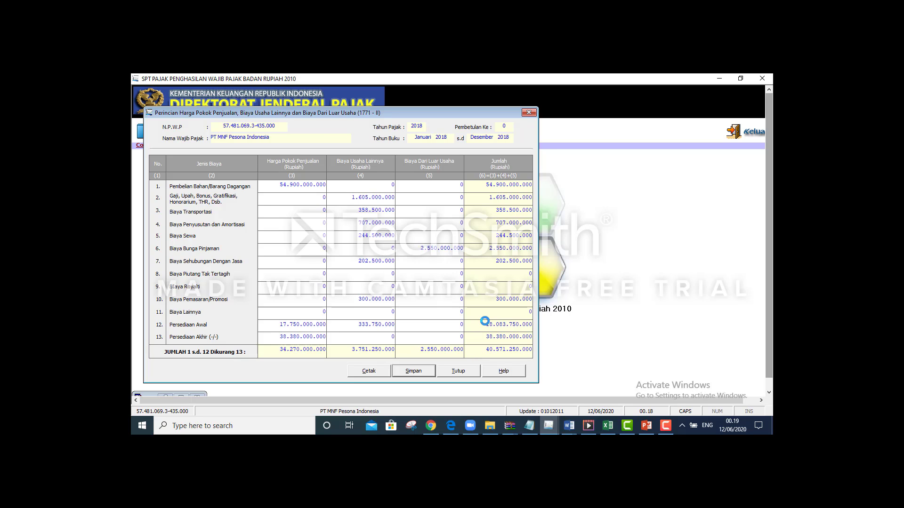
{"action": "left_click", "coordinate": [463, 371]}
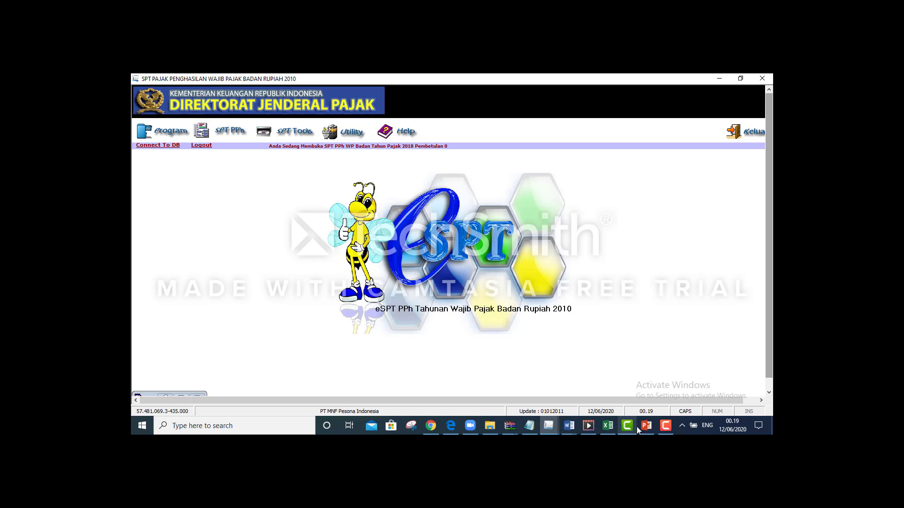
Close the Perincian 1771-II dialog with Tutup to return to the eSPT main window
{"action": "left_click", "coordinate": [659, 427]}
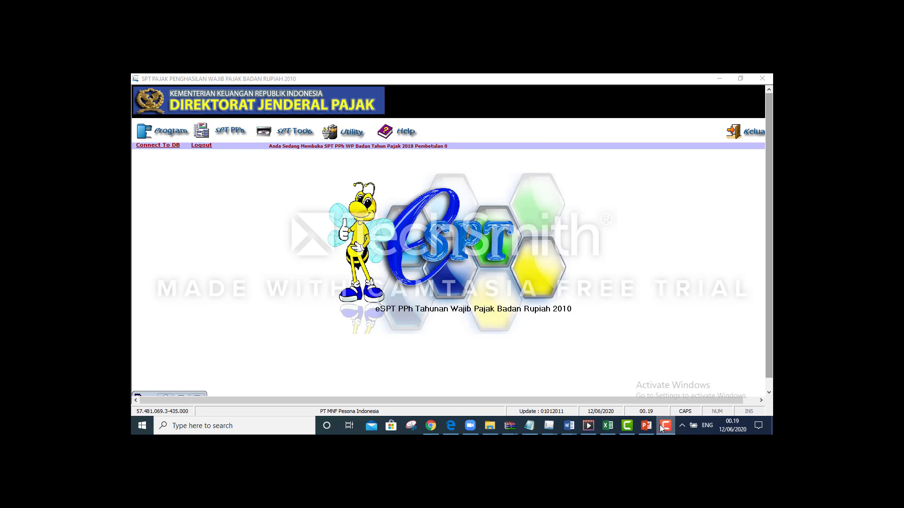